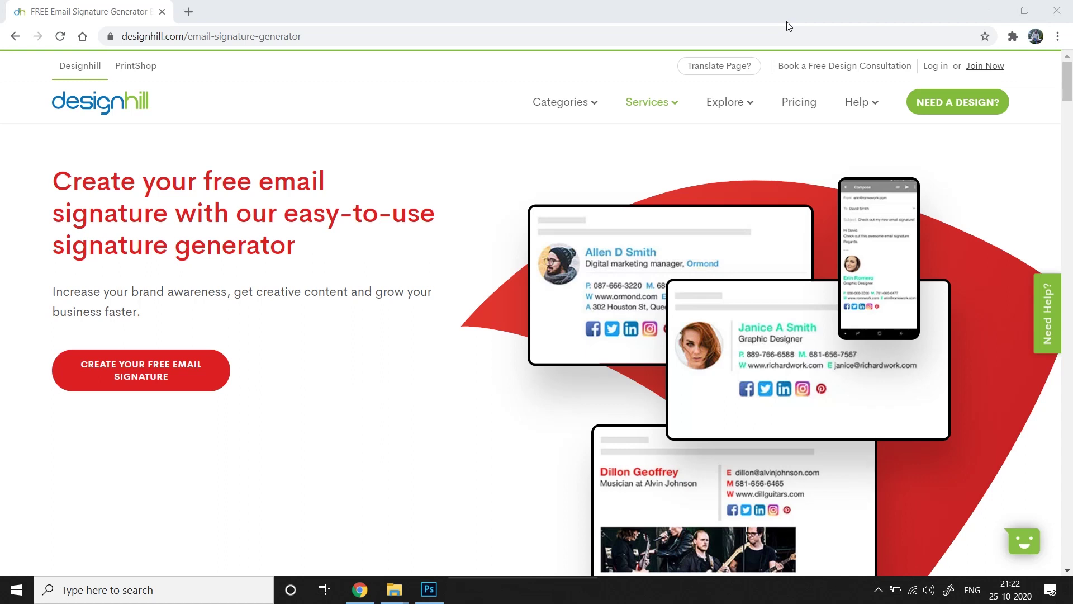
Go to designhill.com/email-signature-generator in Chrome
{"action": "left_click", "coordinate": [329, 36]}
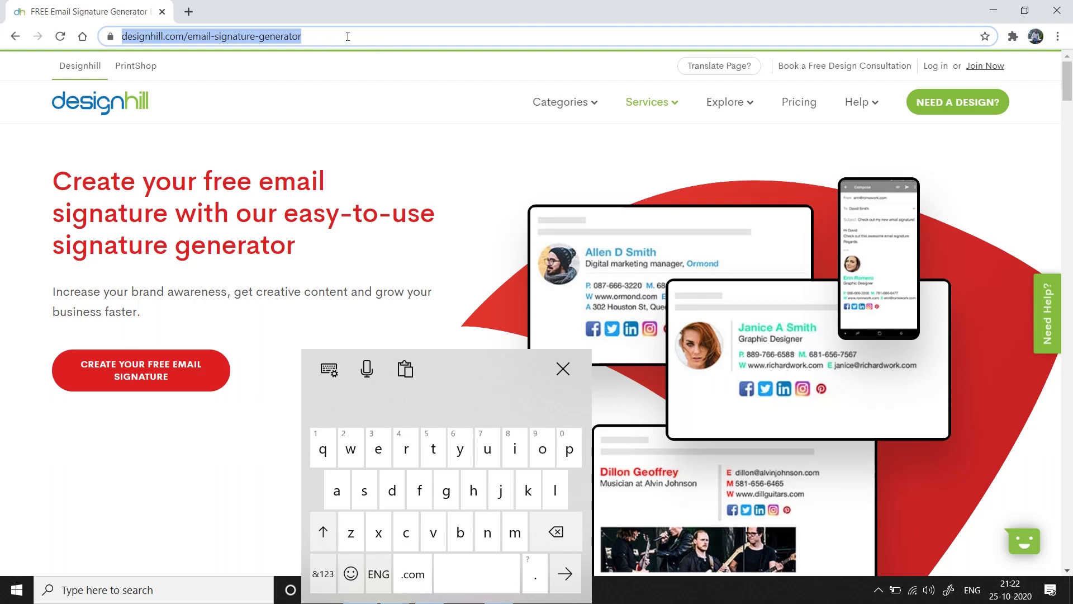
{"action": "left_click", "coordinate": [124, 513]}
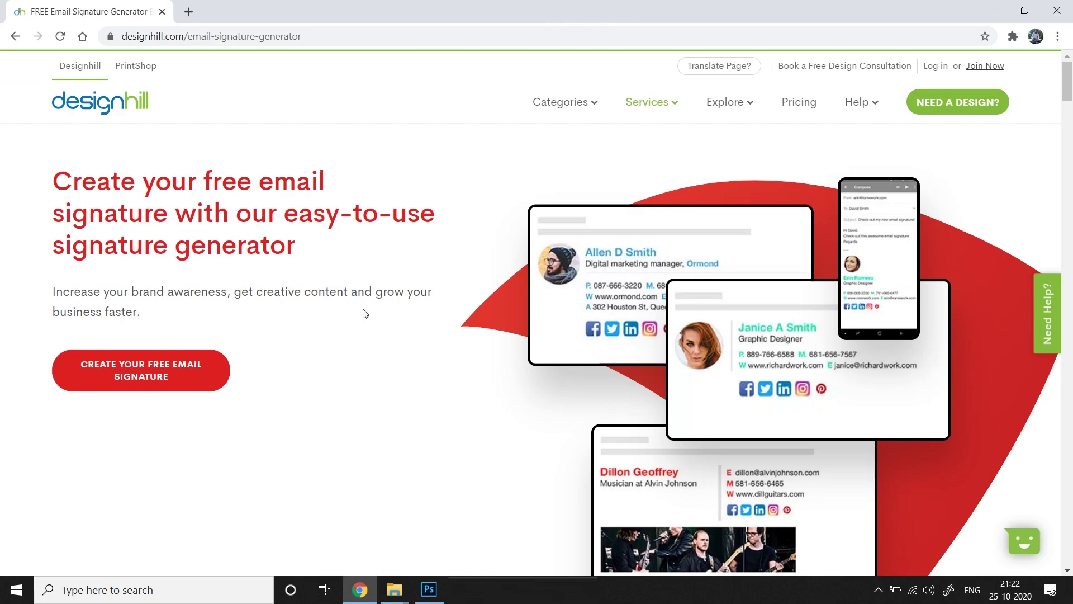
{"action": "scroll", "coordinate": [392, 330], "scroll_direction": "down", "scroll_amount": 4}
{"action": "scroll", "coordinate": [399, 335], "scroll_direction": "down", "scroll_amount": 10}
{"action": "scroll", "coordinate": [399, 335], "scroll_direction": "up", "scroll_amount": 9}
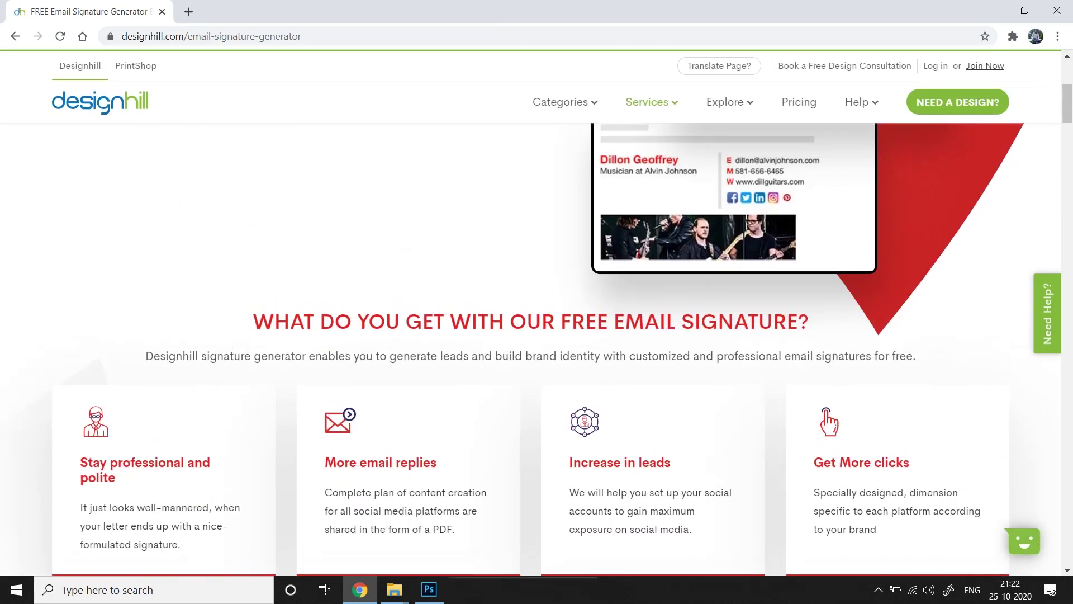
{"action": "scroll", "coordinate": [438, 335], "scroll_direction": "down", "scroll_amount": 10}
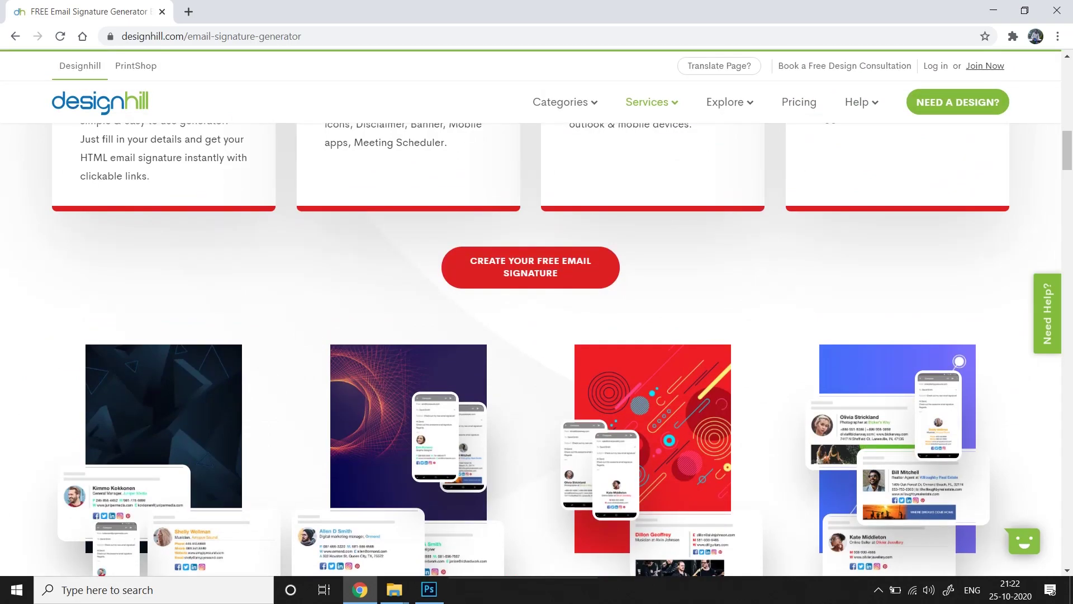
{"action": "scroll", "coordinate": [544, 318], "scroll_direction": "up", "scroll_amount": 20}
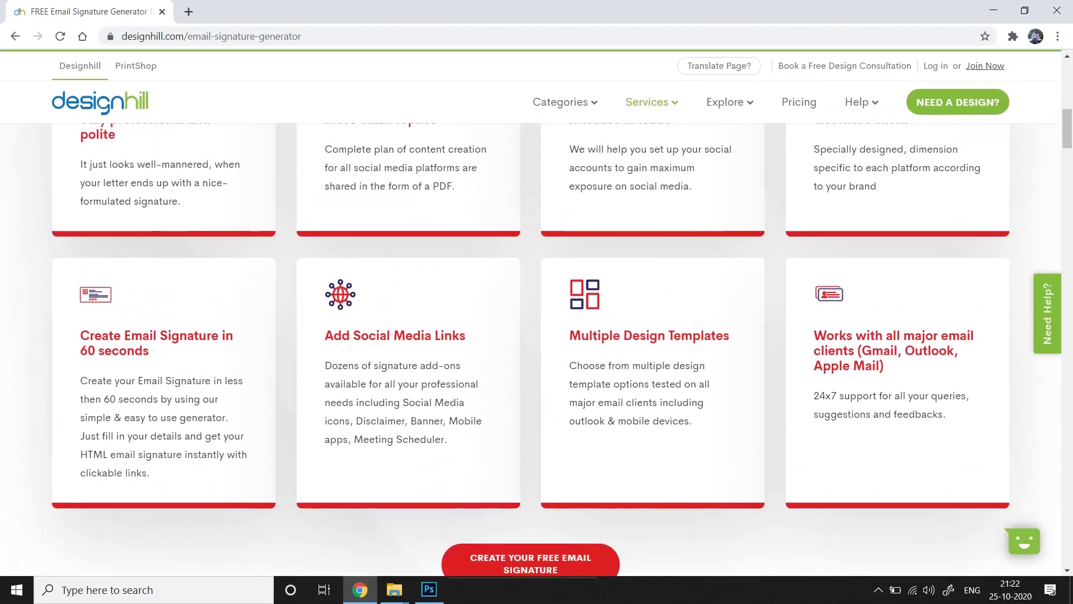
{"action": "scroll", "coordinate": [637, 503], "scroll_direction": "down", "scroll_amount": 4}
{"action": "scroll", "coordinate": [638, 503], "scroll_direction": "up", "scroll_amount": 3}
{"action": "scroll", "coordinate": [608, 345], "scroll_direction": "down", "scroll_amount": 12}
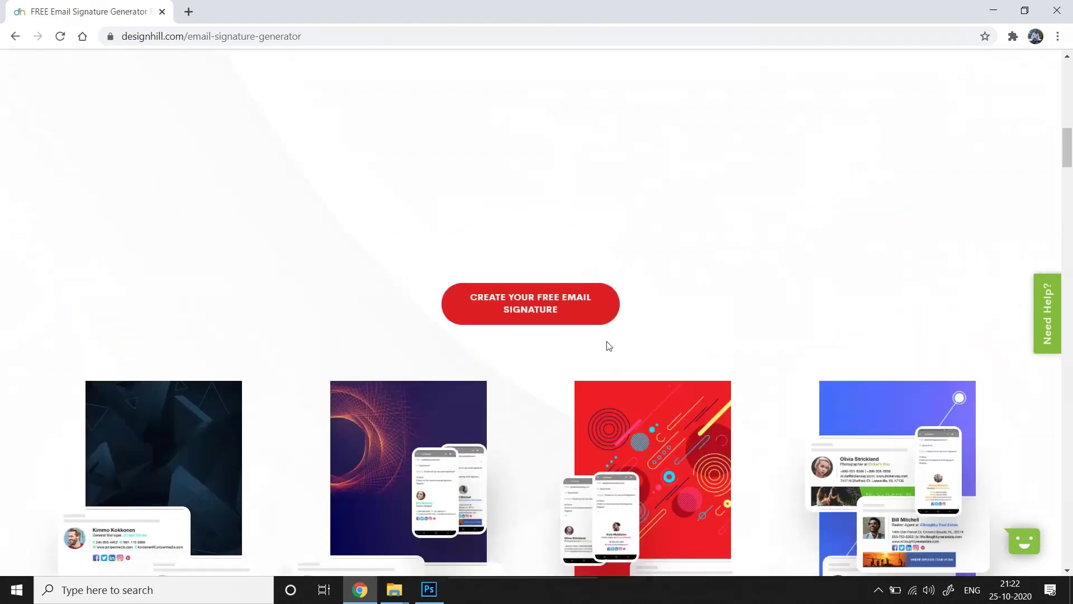
{"action": "scroll", "coordinate": [587, 438], "scroll_direction": "up", "scroll_amount": 3}
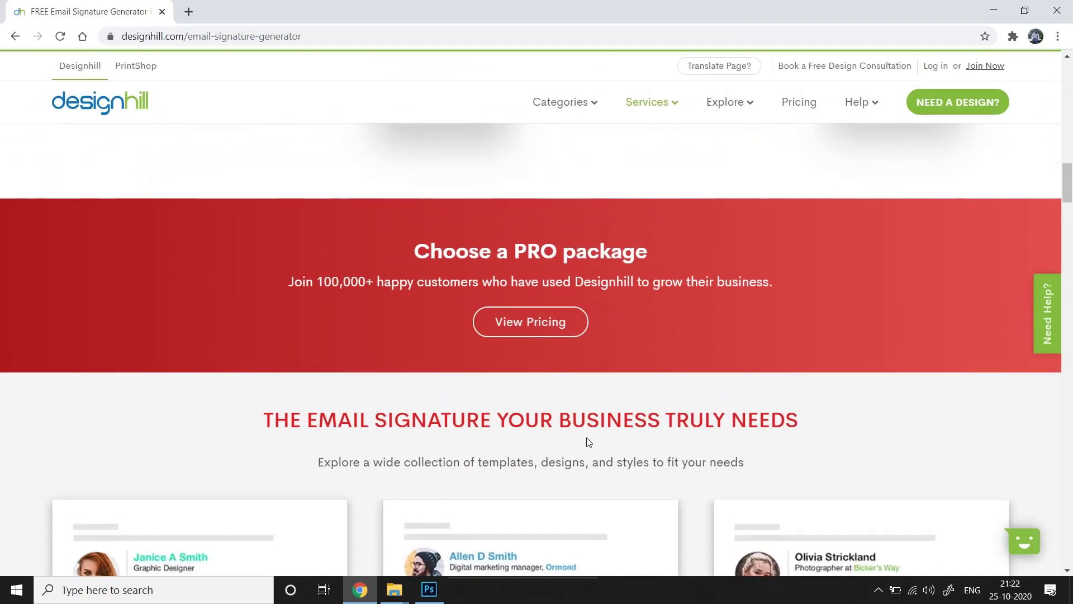
{"action": "left_click", "coordinate": [566, 322]}
{"action": "scroll", "coordinate": [566, 322], "scroll_direction": "down", "scroll_amount": 3}
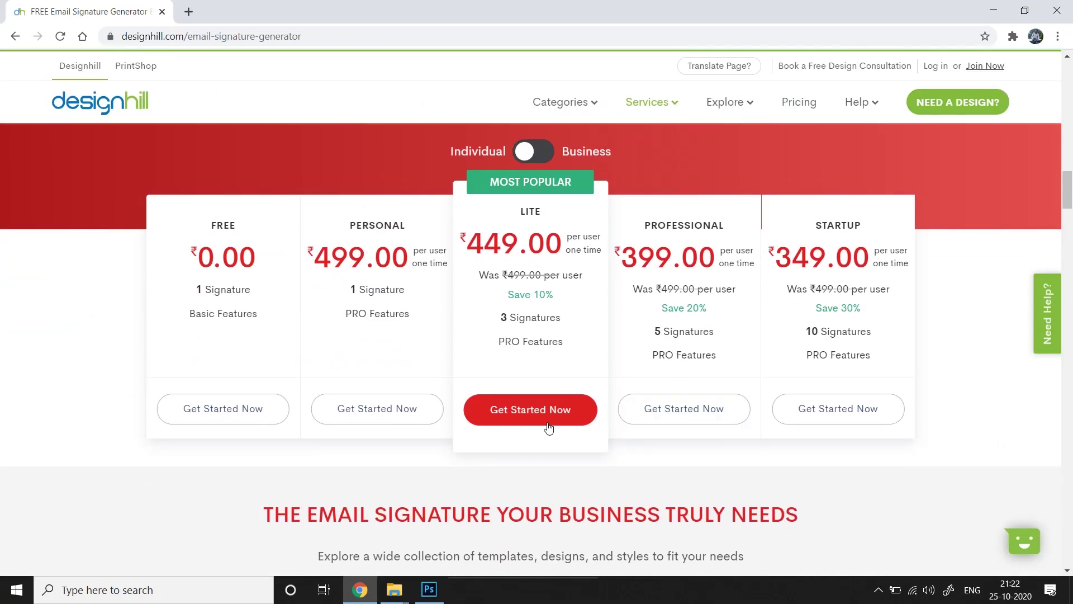
{"action": "scroll", "coordinate": [625, 194], "scroll_direction": "up", "scroll_amount": 1}
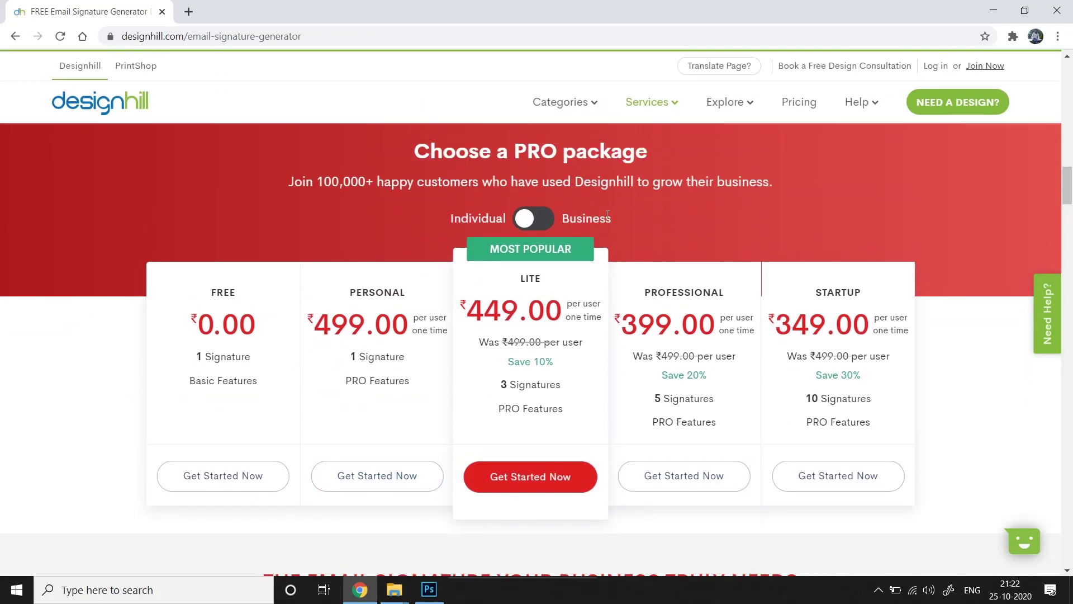
{"action": "left_click", "coordinate": [552, 219]}
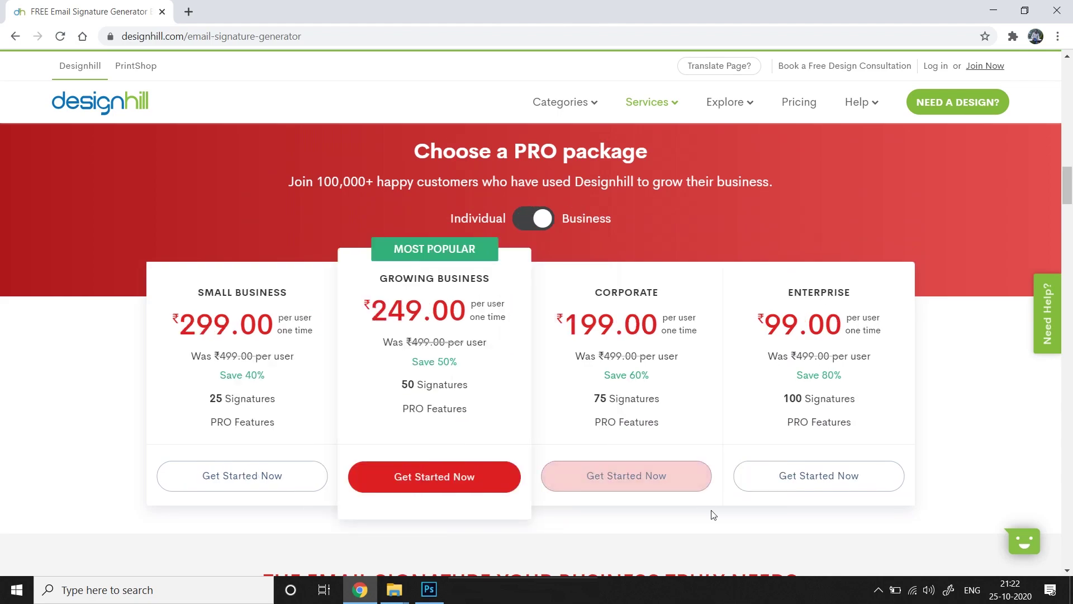
{"action": "scroll", "coordinate": [709, 511], "scroll_direction": "down", "scroll_amount": 2}
{"action": "scroll", "coordinate": [686, 390], "scroll_direction": "up", "scroll_amount": 15}
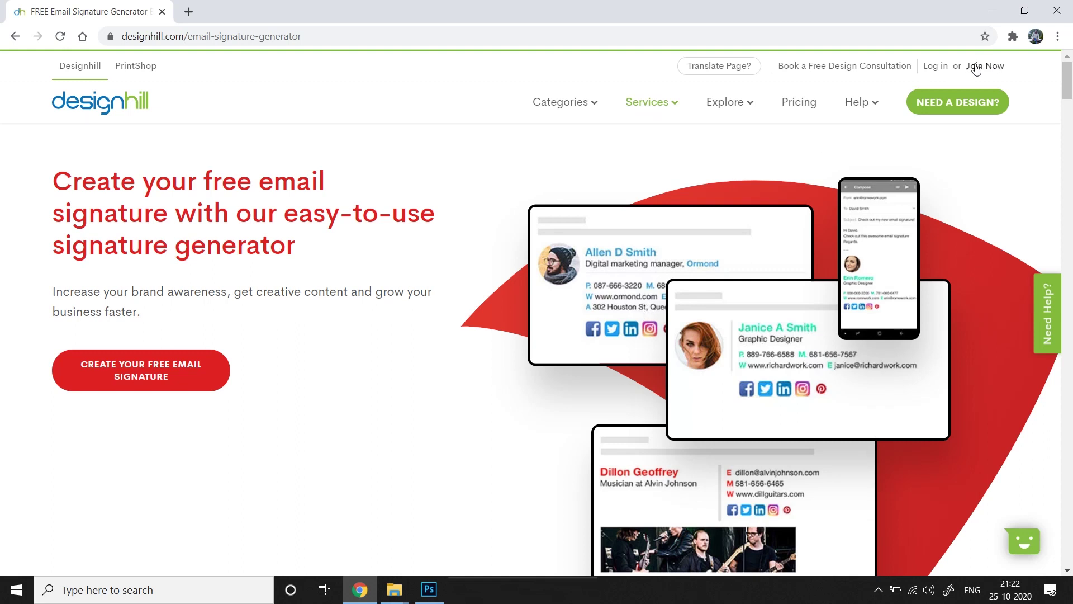
Sign in to the Designhill account and start a free email signature
{"action": "left_click", "coordinate": [941, 67]}
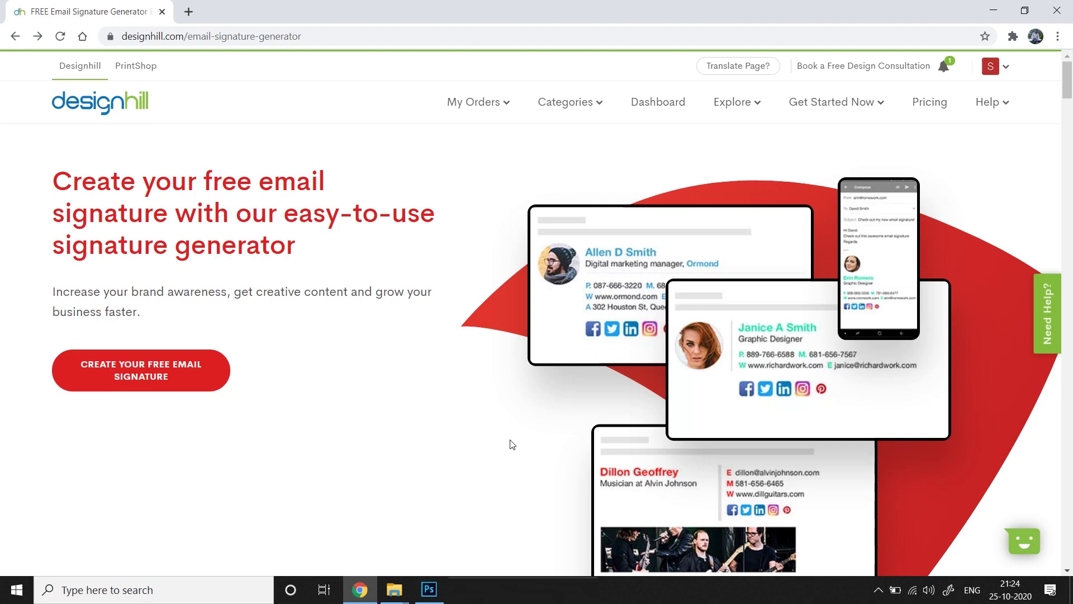
{"action": "left_click", "coordinate": [189, 382]}
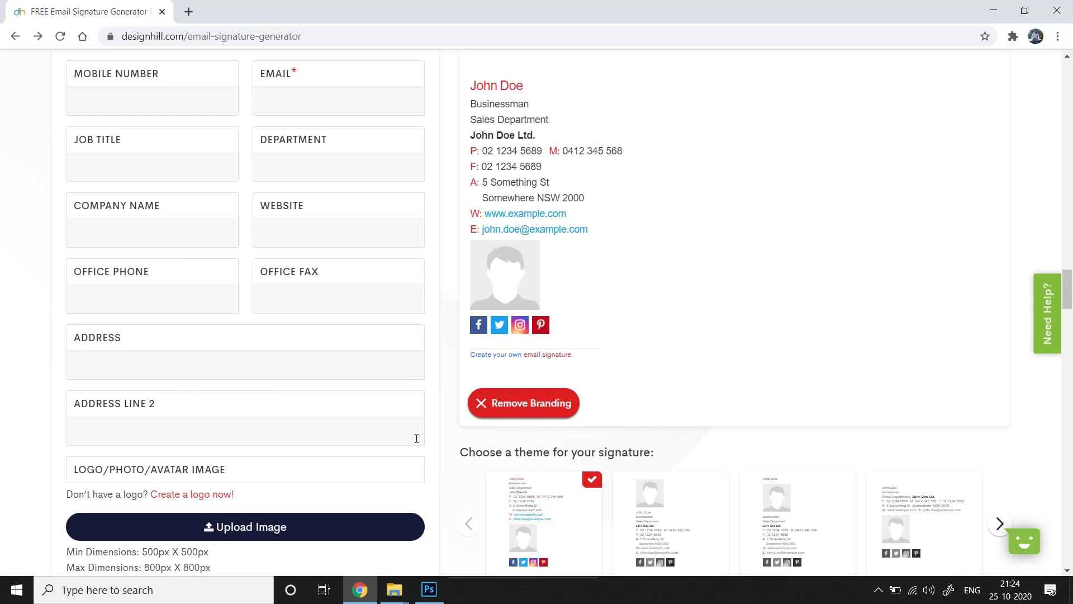
Bring the Your Information form and Signature Preview into view and focus First Name
{"action": "scroll", "coordinate": [623, 252], "scroll_direction": "up", "scroll_amount": 3}
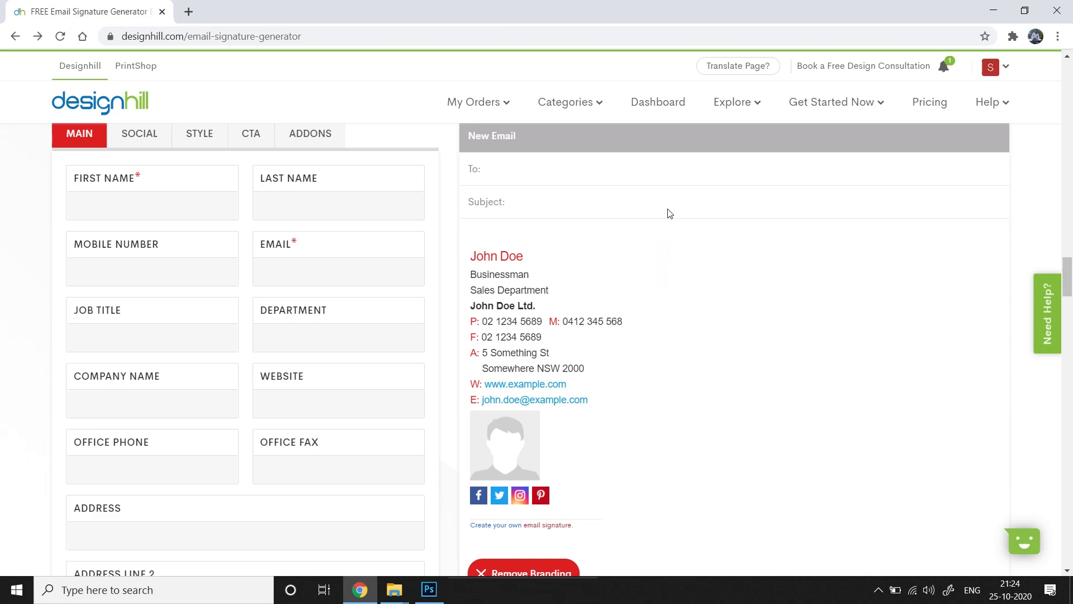
{"action": "scroll", "coordinate": [655, 318], "scroll_direction": "down", "scroll_amount": 1}
{"action": "scroll", "coordinate": [657, 336], "scroll_direction": "up", "scroll_amount": 1}
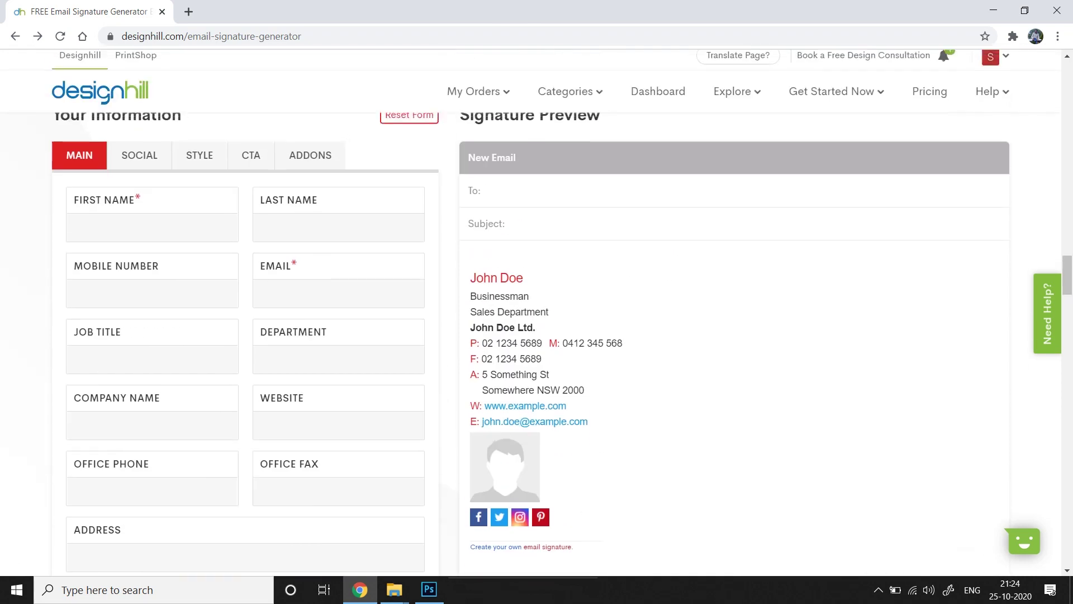
{"action": "scroll", "coordinate": [653, 408], "scroll_direction": "down", "scroll_amount": 1}
{"action": "scroll", "coordinate": [665, 291], "scroll_direction": "up", "scroll_amount": 1}
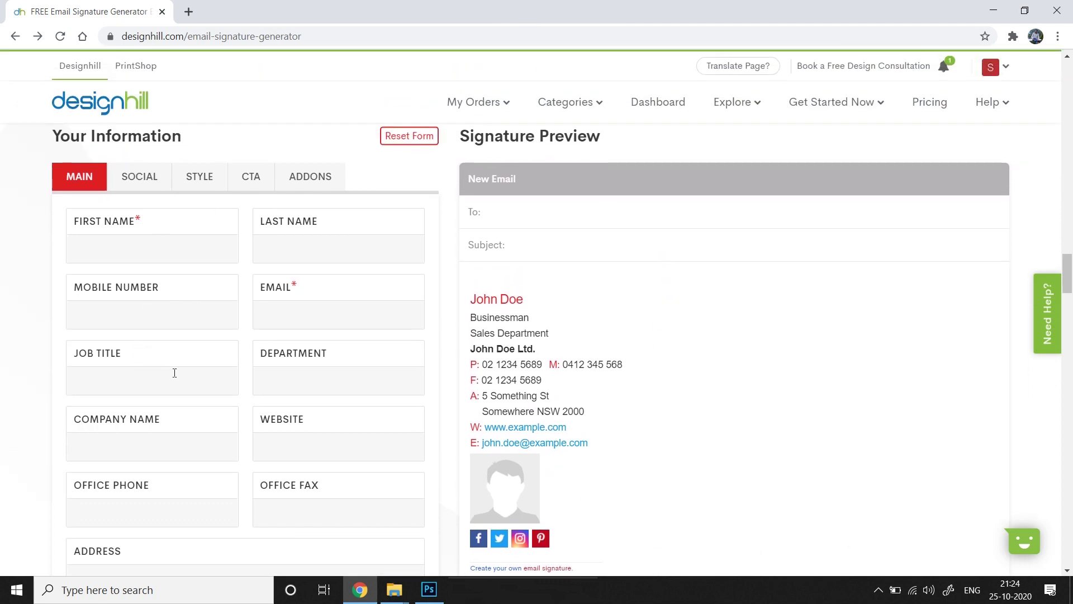
{"action": "left_click", "coordinate": [185, 247]}
Enter the signature's first name, last name and mobile number
{"action": "type", "text": "Ben"}
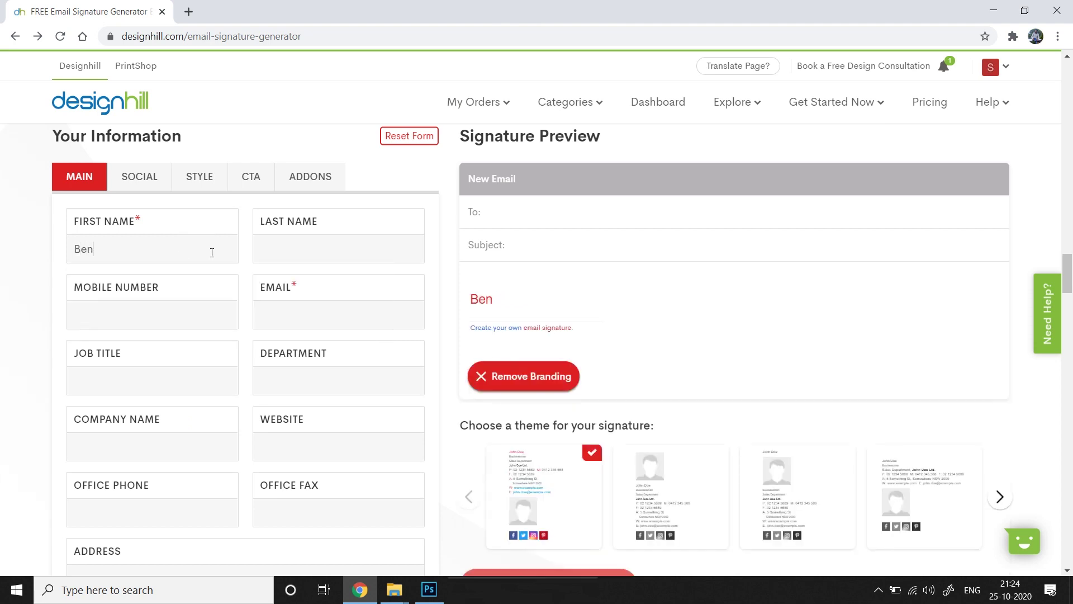
{"action": "left_click", "coordinate": [340, 248]}
{"action": "type", "text": "Affleck"}
{"action": "left_click", "coordinate": [195, 314]}
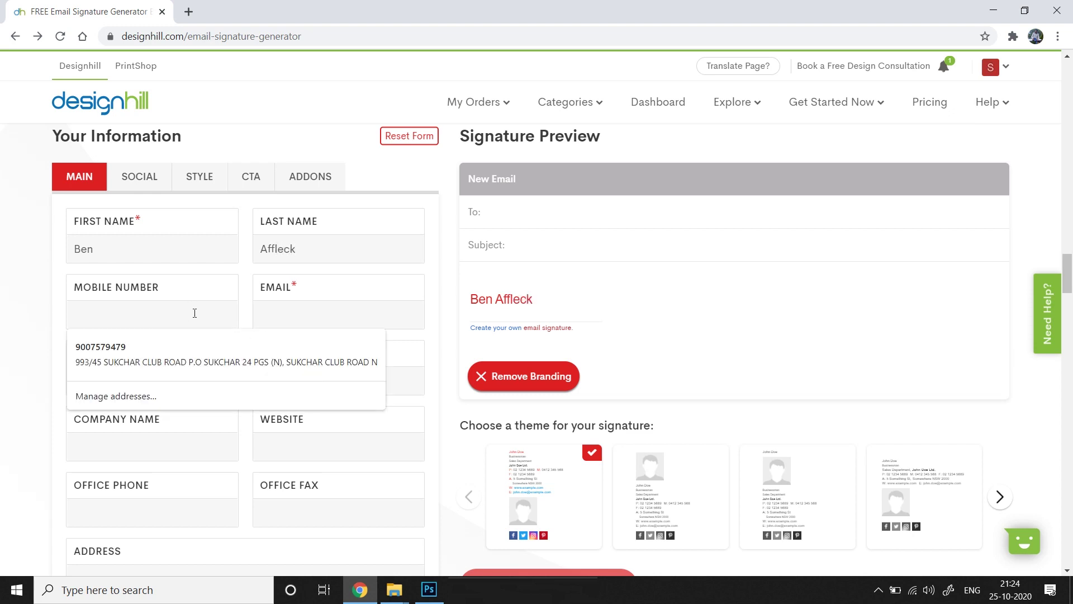
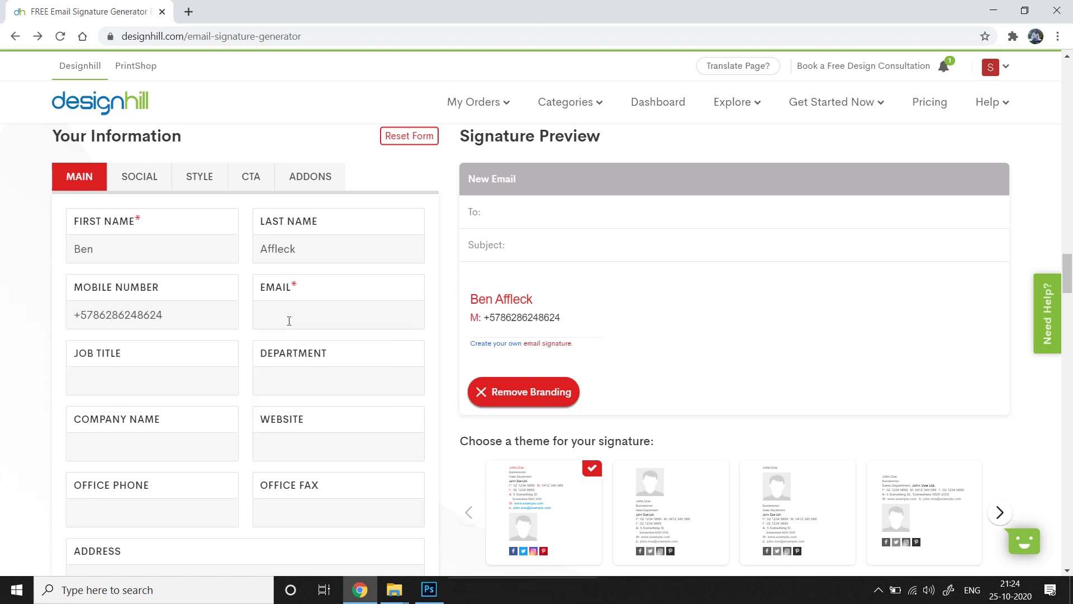
Add the e-mail address, job title 'Super Hero' and department 'Crime Fighting'
{"action": "left_click", "coordinate": [291, 302]}
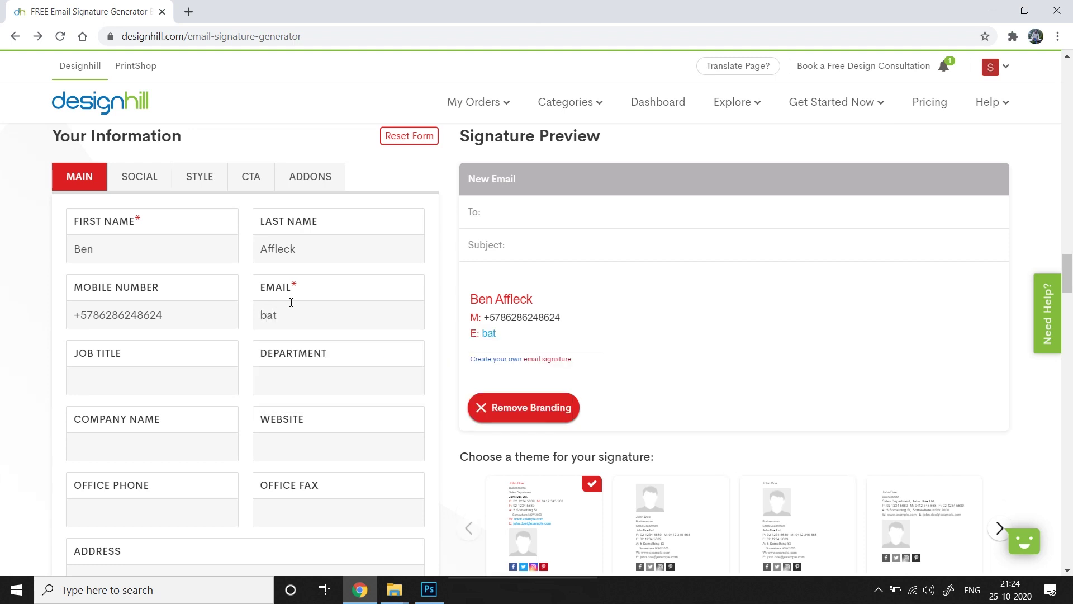
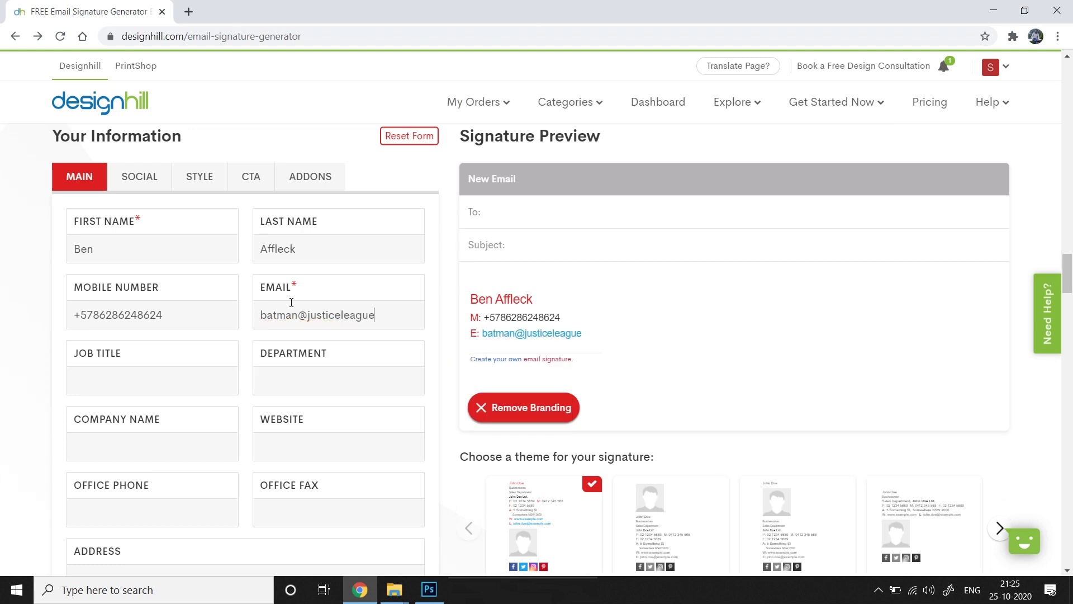
{"action": "left_click", "coordinate": [208, 376]}
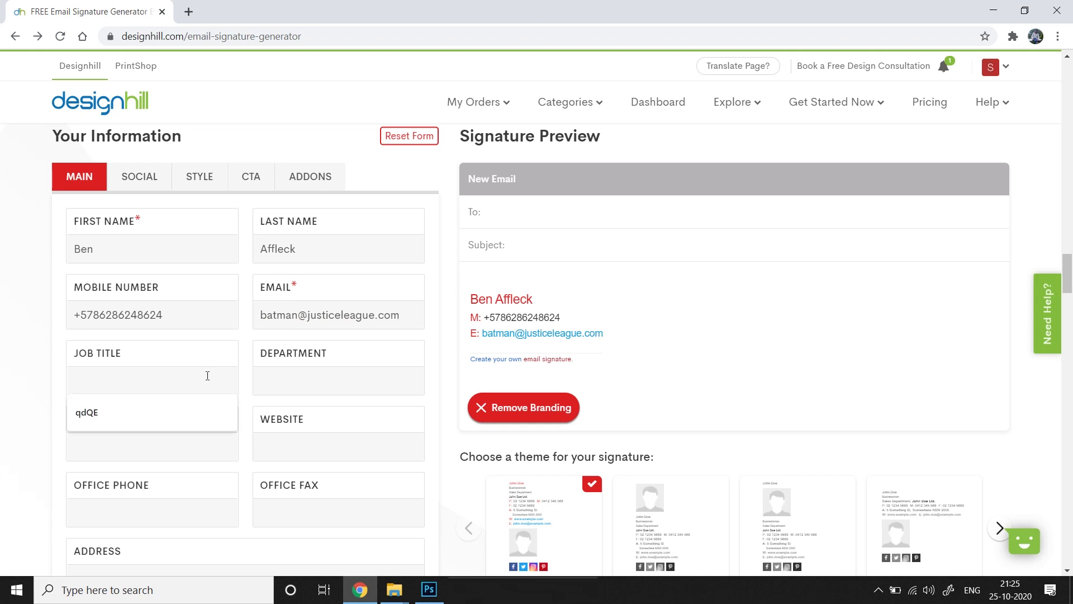
{"action": "type", "text": "Sup"}
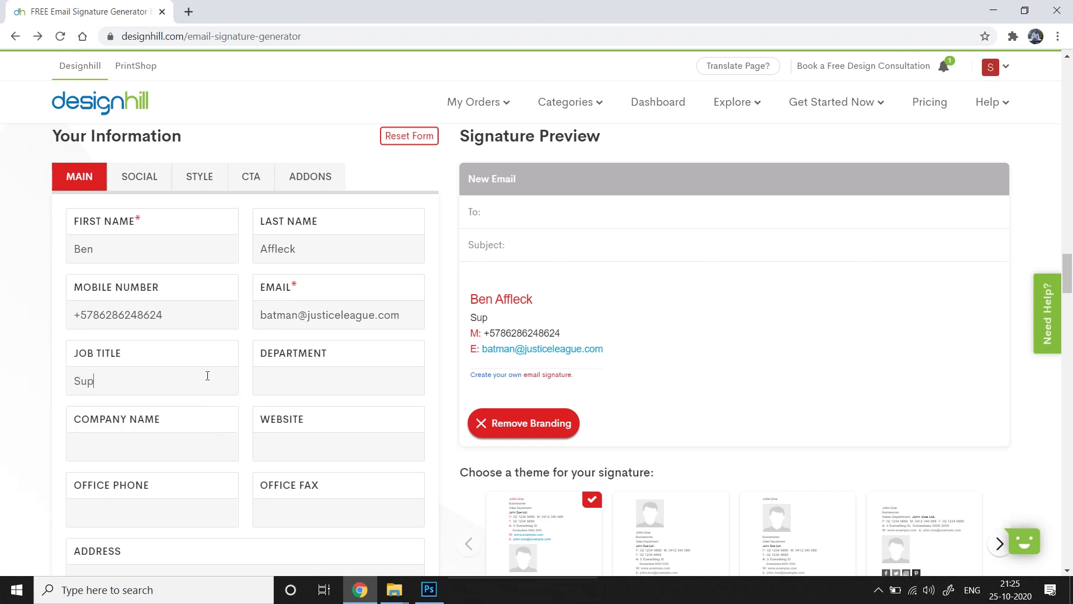
{"action": "type", "text": "er Hero"}
{"action": "left_click", "coordinate": [313, 382]}
{"action": "type", "text": "C"}
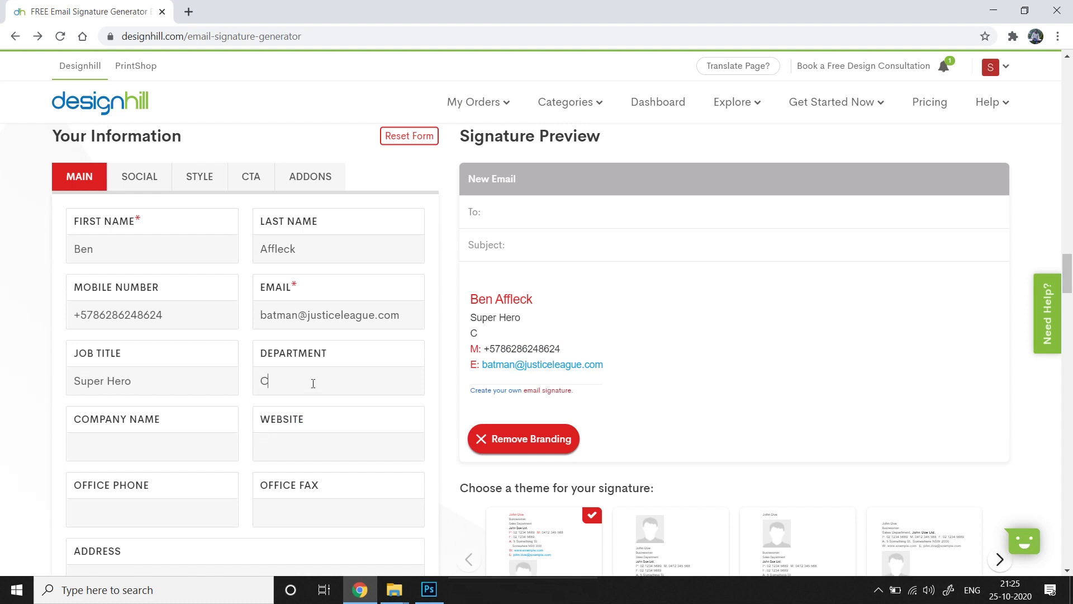
{"action": "type", "text": "rime Fighting"}
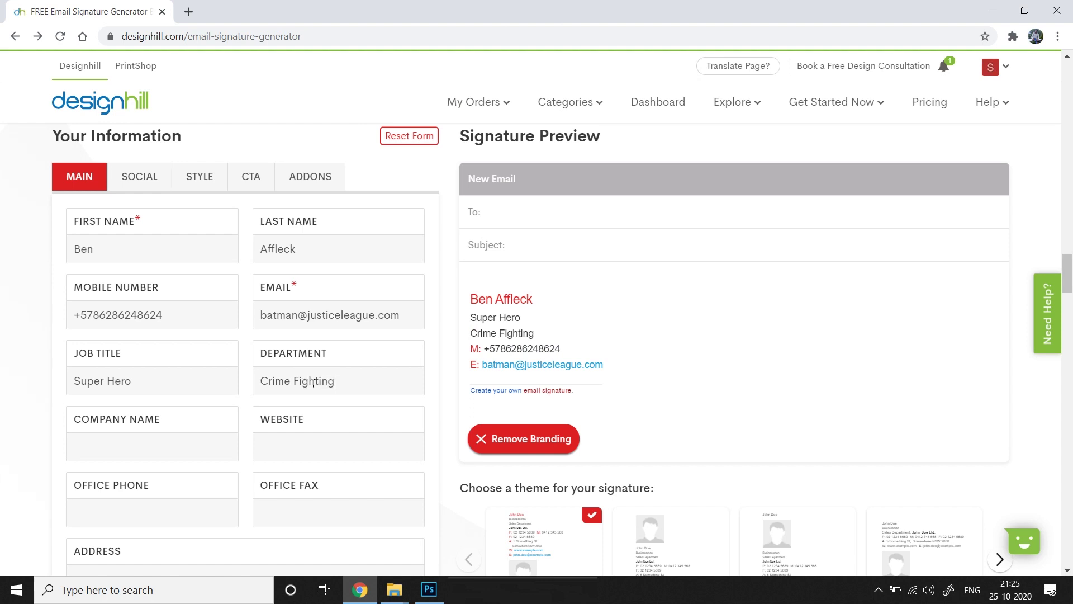
{"action": "scroll", "coordinate": [268, 448], "scroll_direction": "down", "scroll_amount": 1}
{"action": "left_click", "coordinate": [222, 407]}
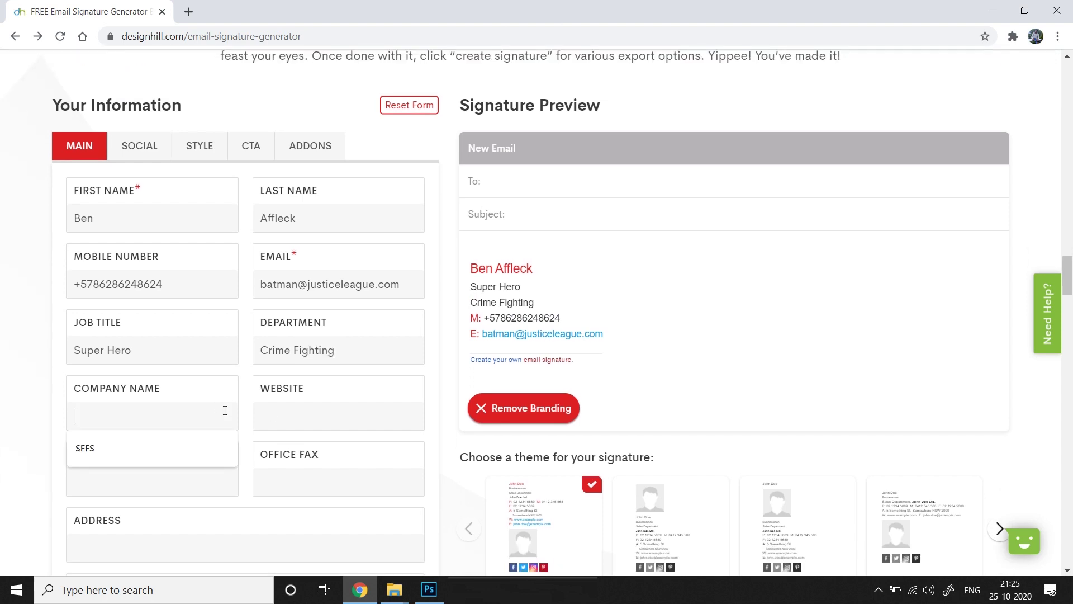
{"action": "type", "text": "Justice K"}
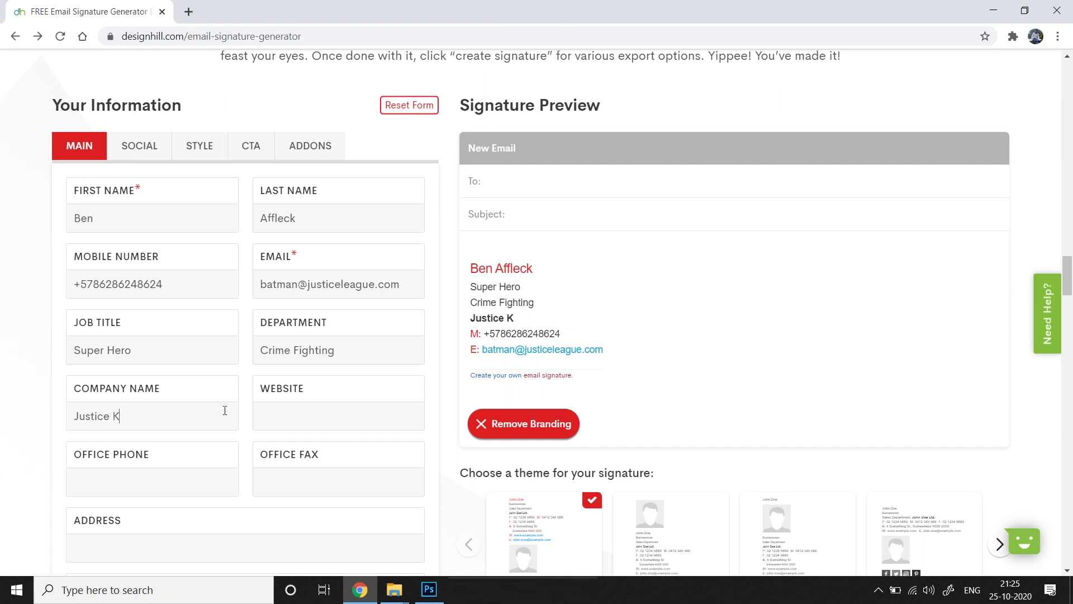
{"action": "key", "text": "BackSpace"}
{"action": "type", "text": "League"}
{"action": "left_click", "coordinate": [302, 420]}
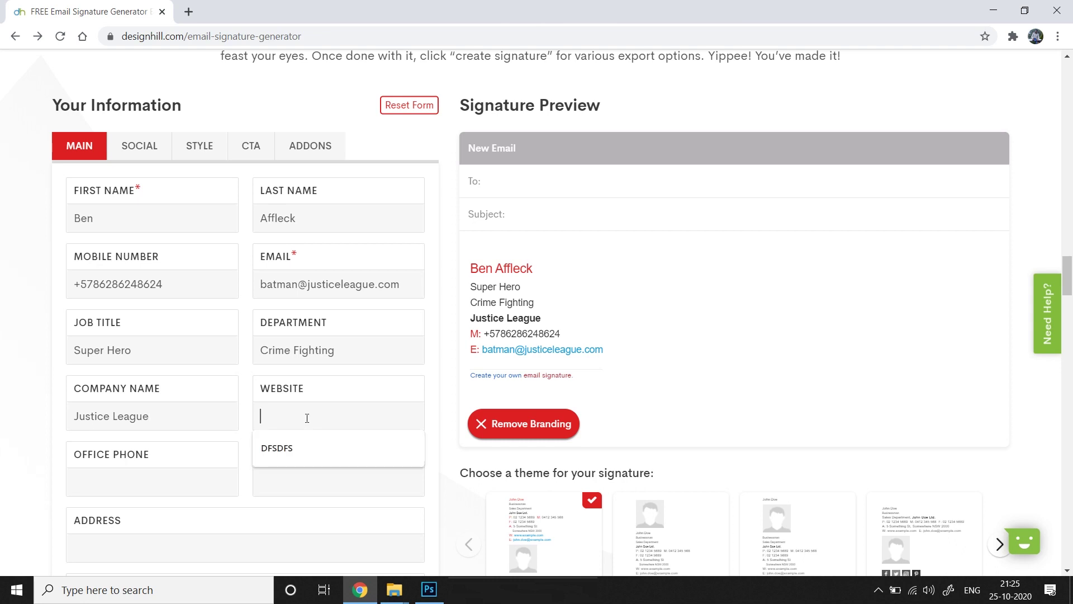
{"action": "type", "text": "wwww"}
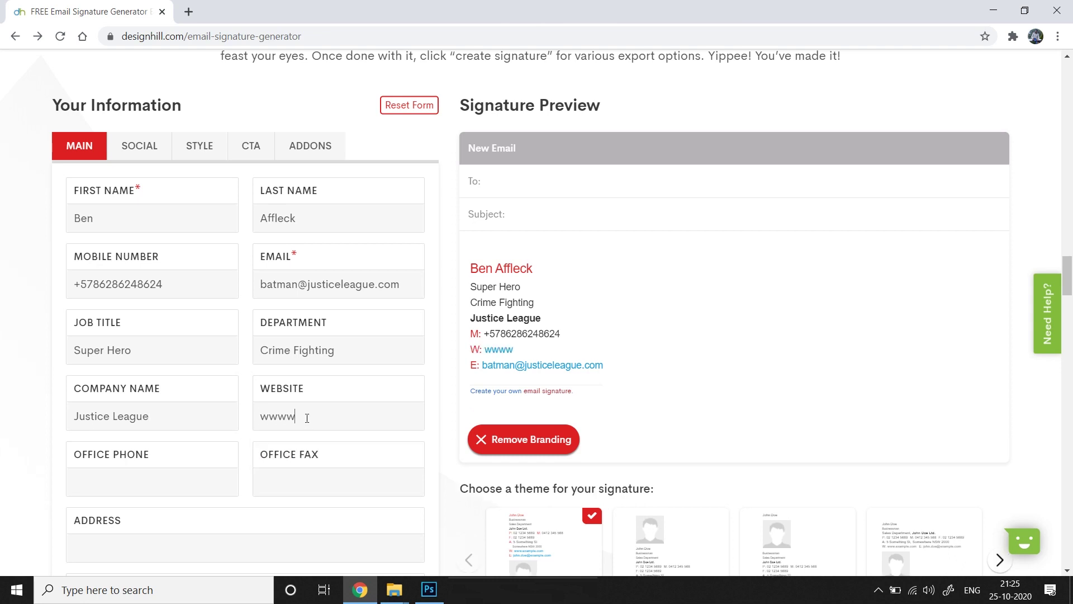
{"action": "key", "text": "BackSpace"}
{"action": "type", "text": ".jla.com"}
{"action": "scroll", "coordinate": [204, 371], "scroll_direction": "down", "scroll_amount": 2}
{"action": "left_click", "coordinate": [178, 391]}
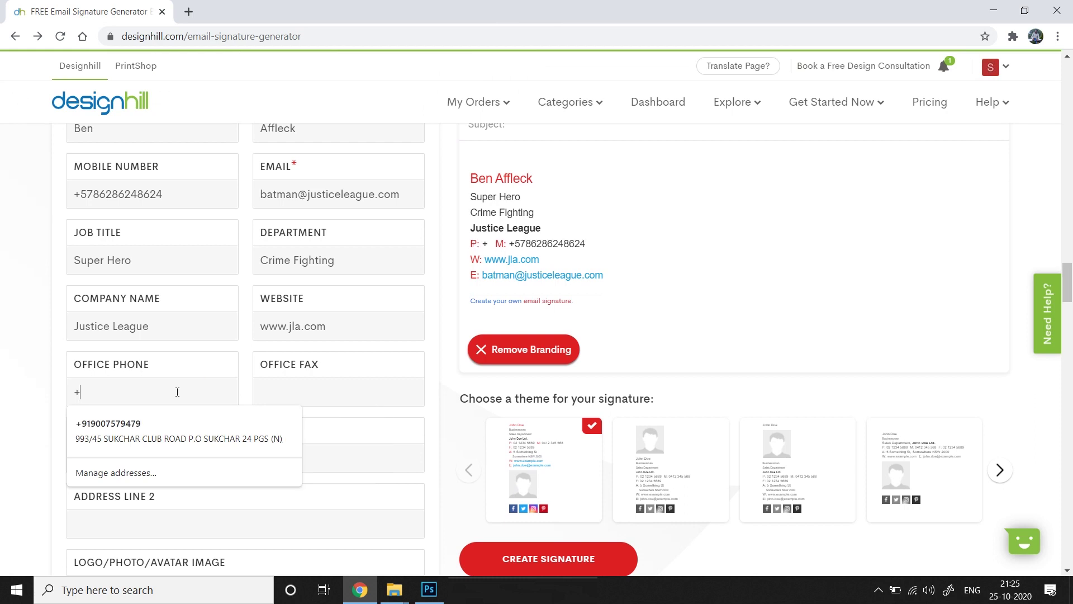
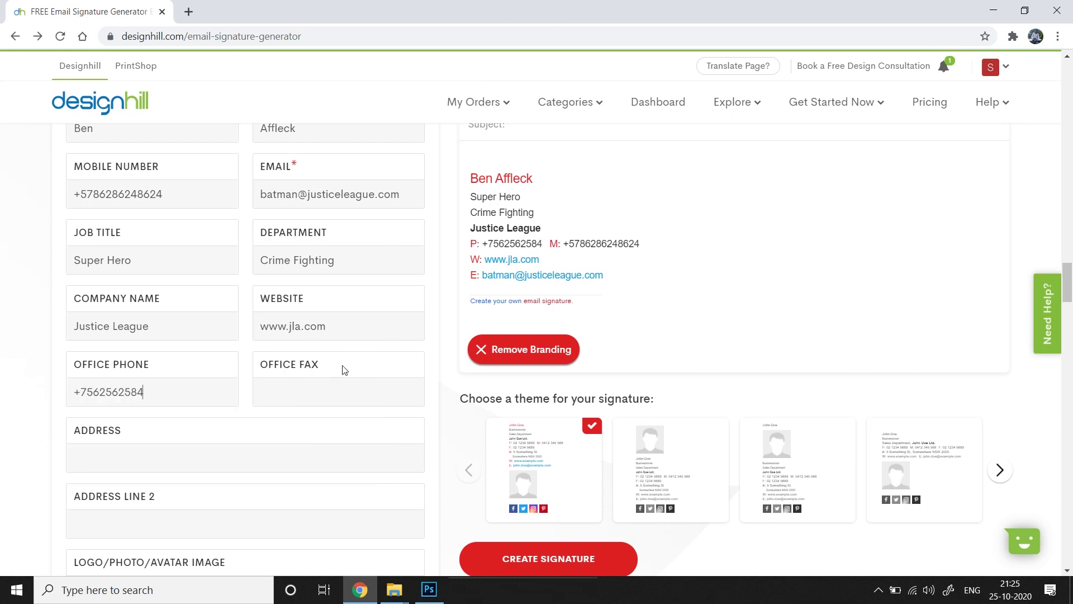
Type the office address and correct the capitalisation of its first letters
{"action": "scroll", "coordinate": [364, 347], "scroll_direction": "up", "scroll_amount": 2}
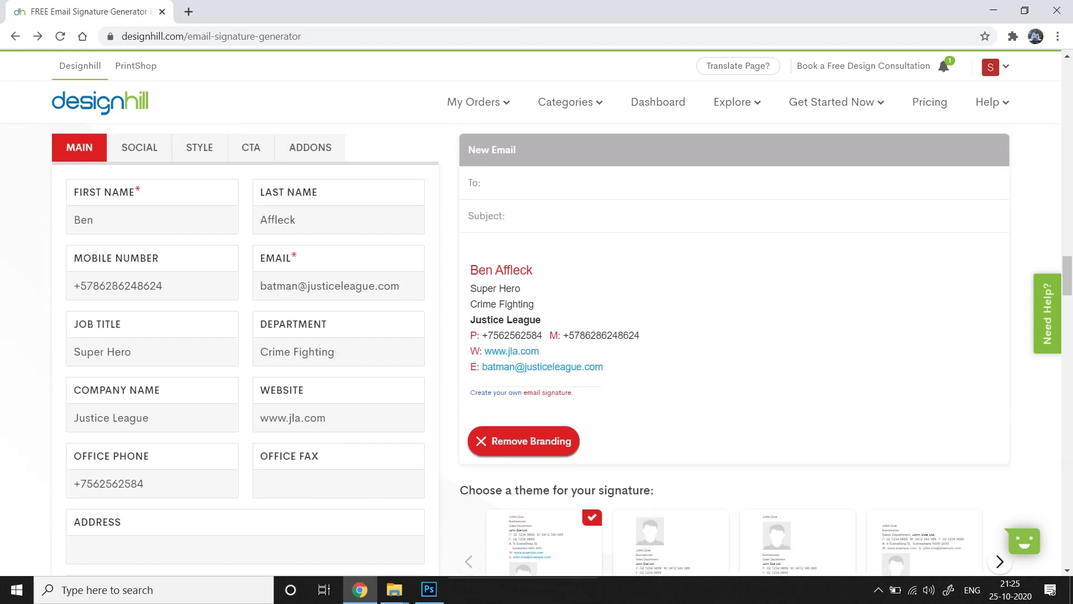
{"action": "scroll", "coordinate": [344, 385], "scroll_direction": "down", "scroll_amount": 3}
{"action": "left_click", "coordinate": [344, 390]}
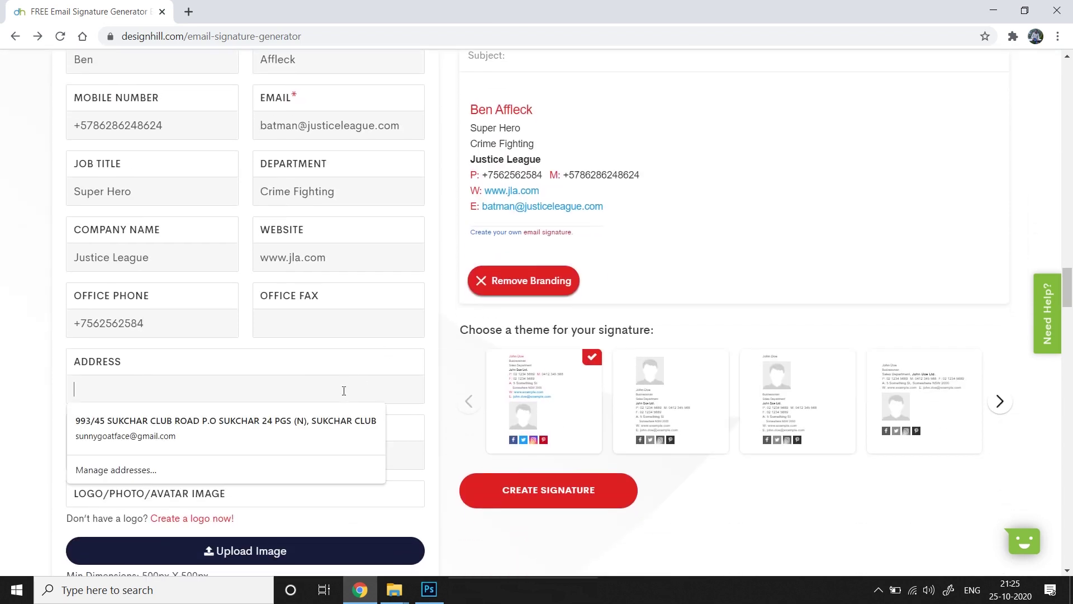
{"action": "left_click", "coordinate": [34, 412]}
{"action": "left_click", "coordinate": [222, 392]}
{"action": "type", "text": "jla t"}
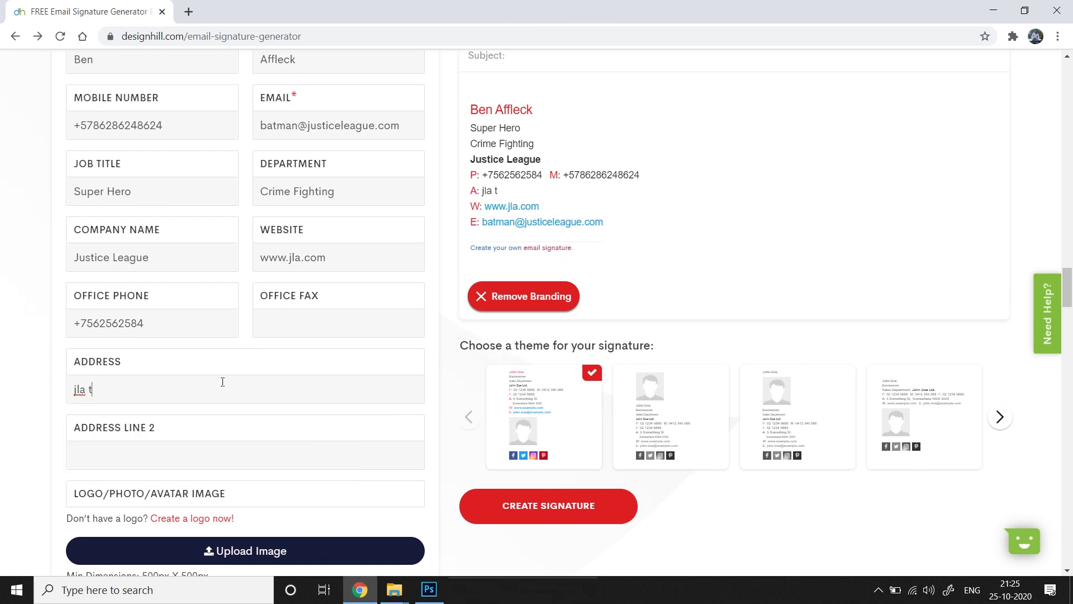
{"action": "type", "text": "ower, washington DC"}
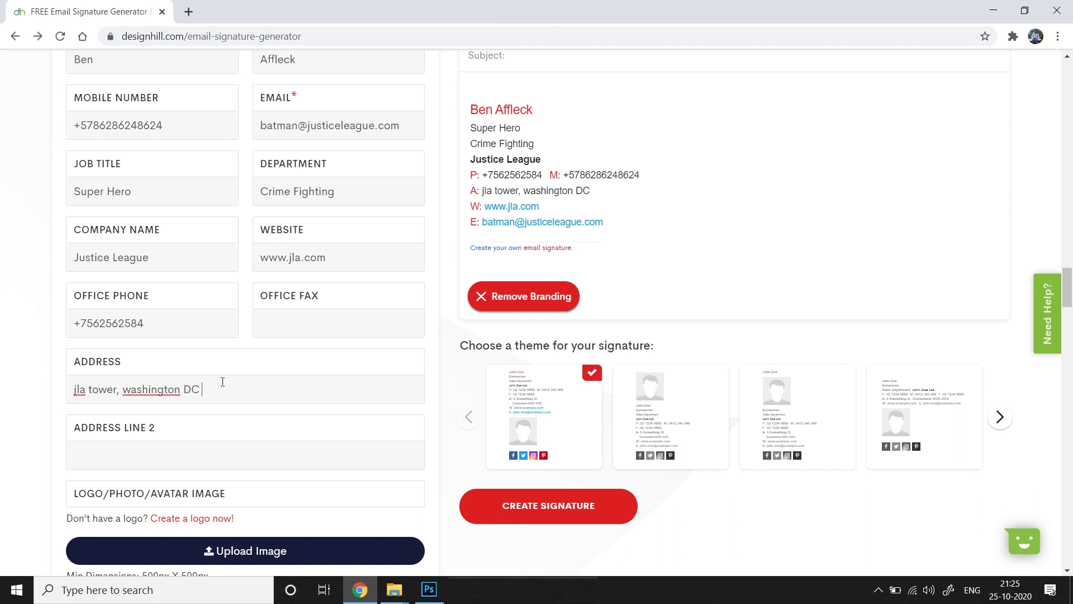
{"action": "type", "text": " 564"}
{"action": "left_click", "coordinate": [129, 389]}
{"action": "key", "text": "BackSpace"}
{"action": "type", "text": "W"}
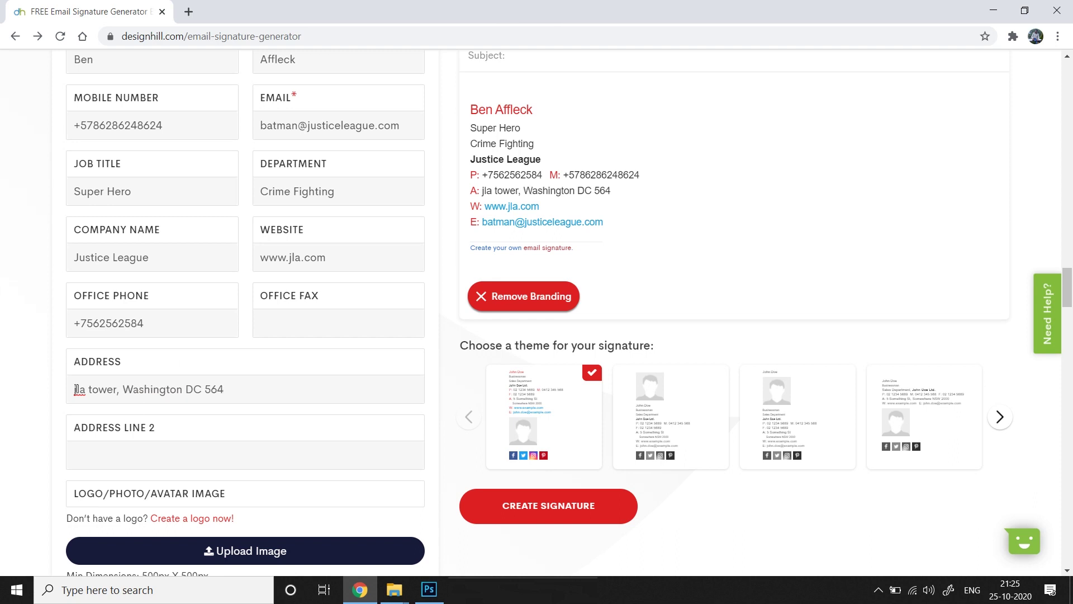
{"action": "left_click", "coordinate": [76, 389]}
{"action": "key", "text": "BackSpace"}
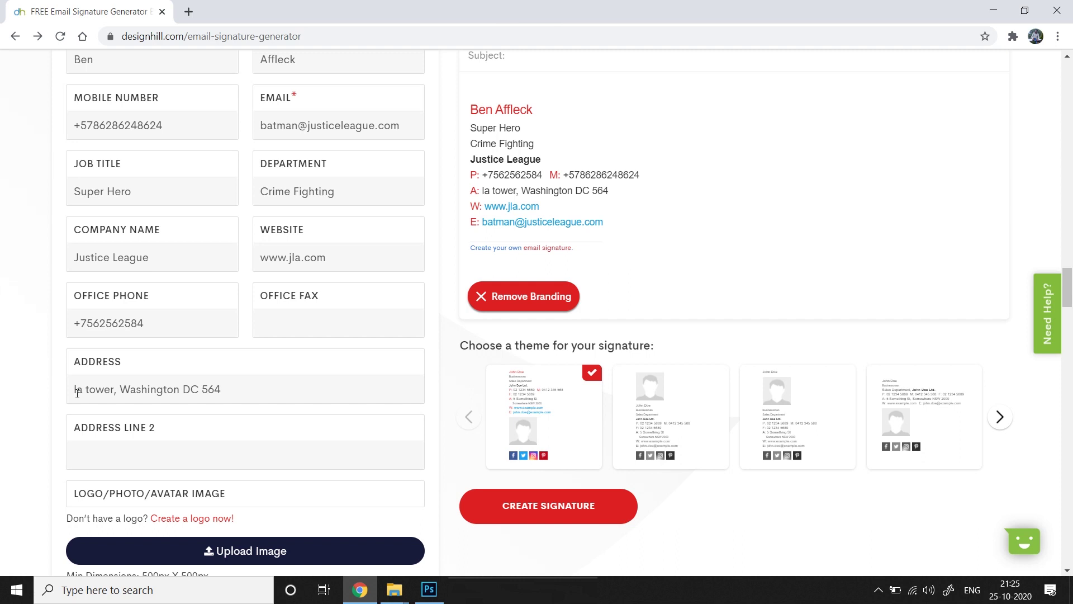
{"action": "type", "text": "J"}
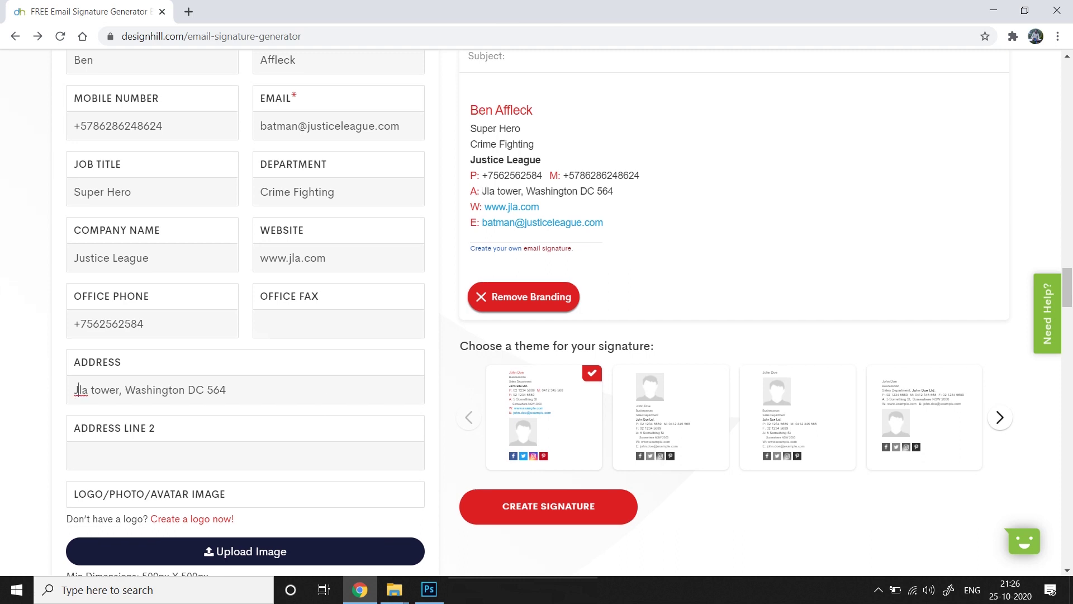
{"action": "scroll", "coordinate": [376, 517], "scroll_direction": "up", "scroll_amount": 2}
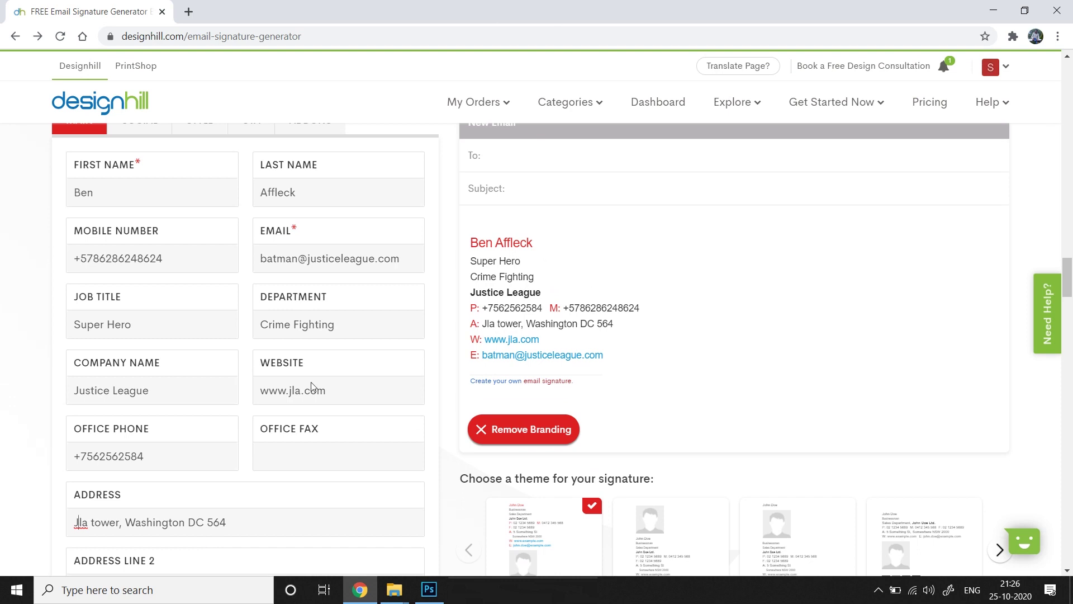
Upload the 'bat' image file as the signature's Logo/Photo/Avatar picture
{"action": "scroll", "coordinate": [360, 443], "scroll_direction": "up", "scroll_amount": 1}
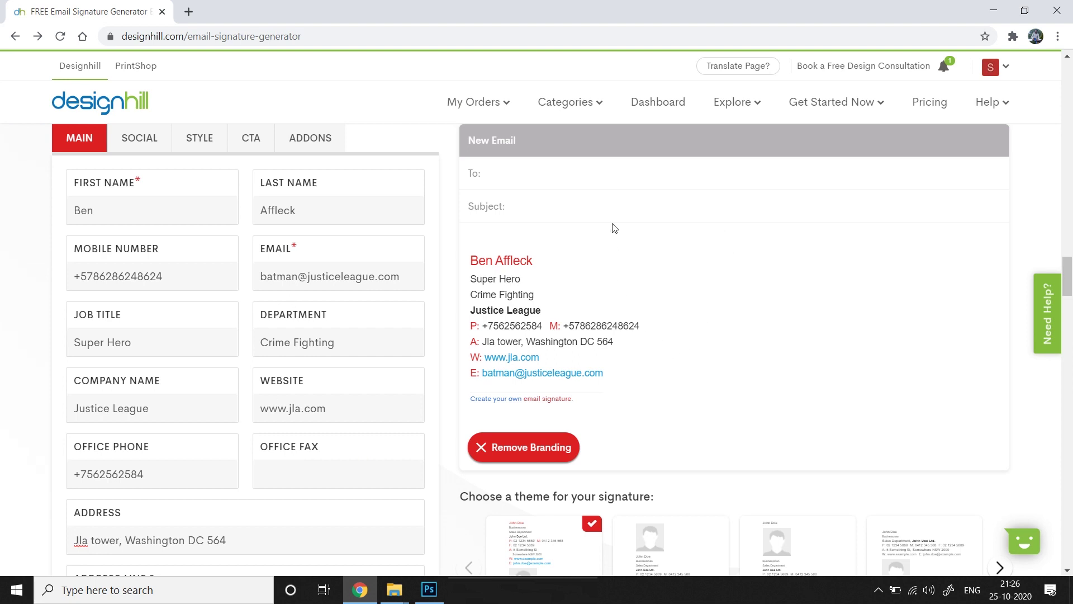
{"action": "scroll", "coordinate": [671, 224], "scroll_direction": "down", "scroll_amount": 6}
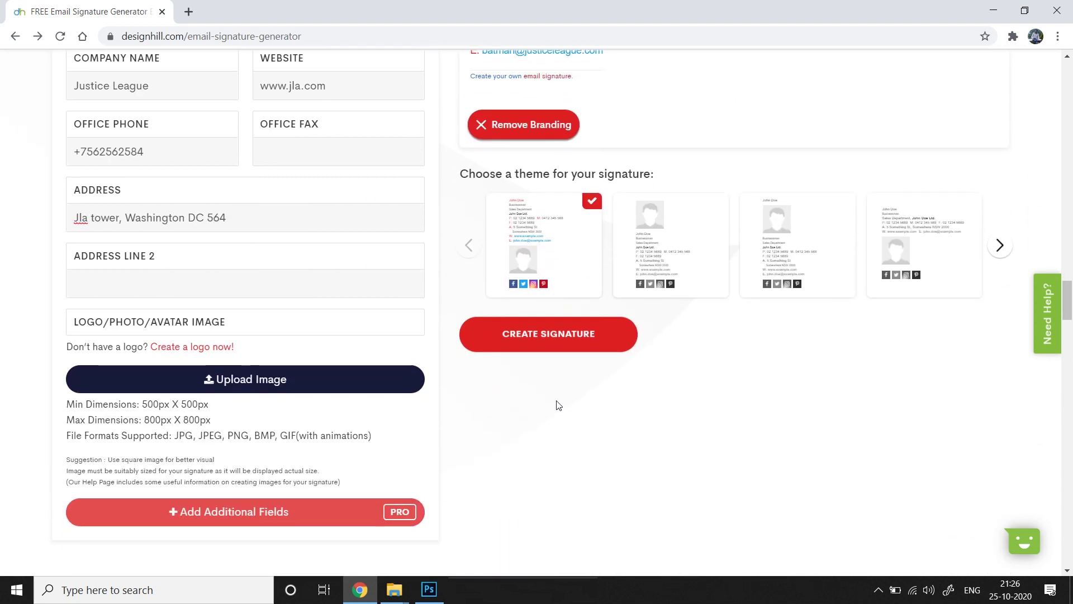
{"action": "scroll", "coordinate": [406, 444], "scroll_direction": "up", "scroll_amount": 1}
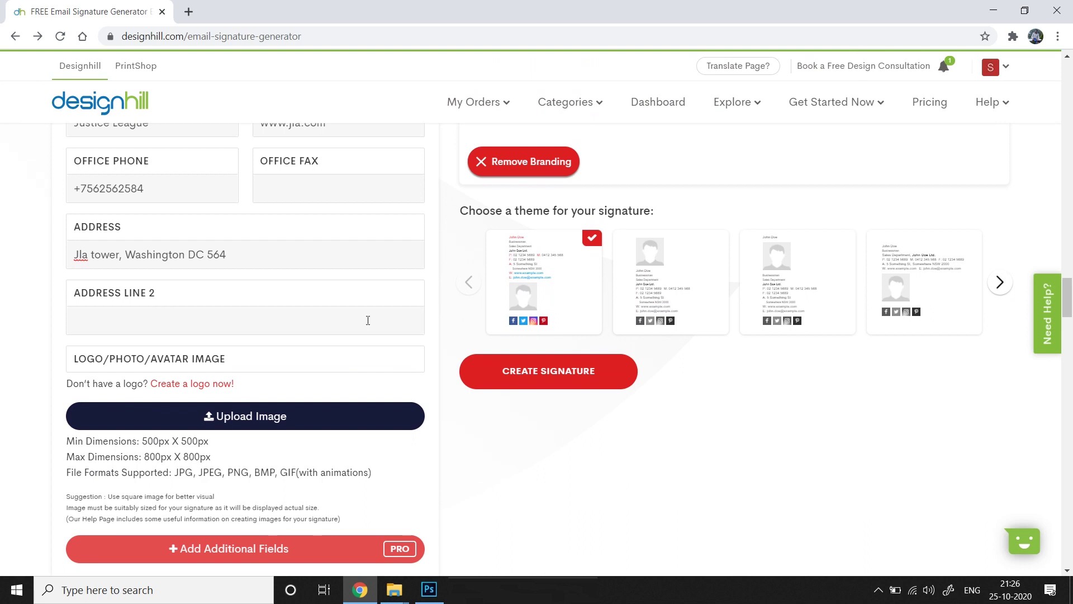
{"action": "scroll", "coordinate": [365, 470], "scroll_direction": "down", "scroll_amount": 2}
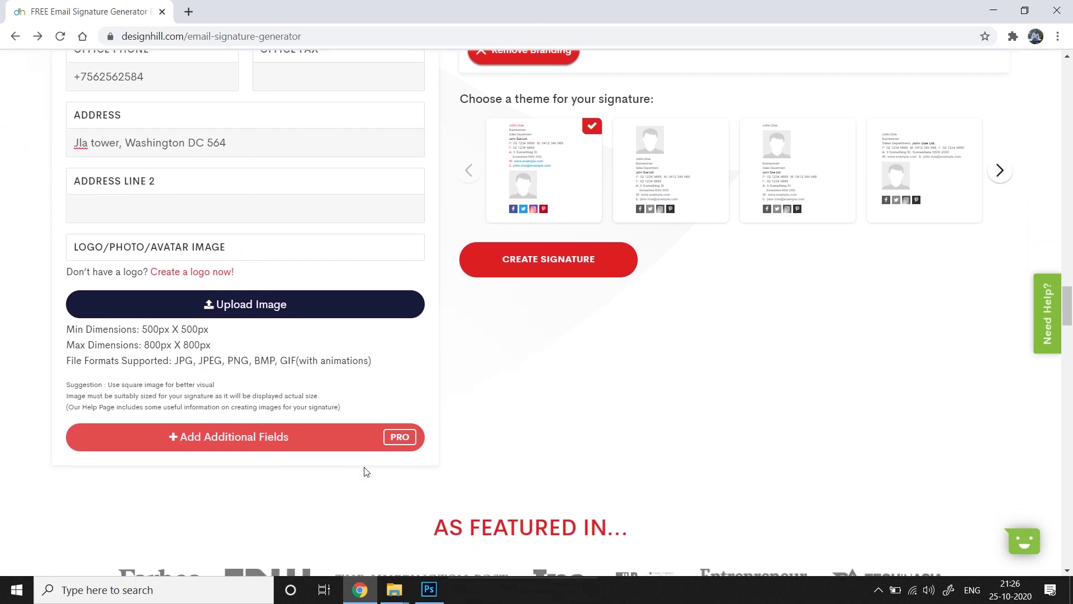
{"action": "scroll", "coordinate": [367, 430], "scroll_direction": "up", "scroll_amount": 1}
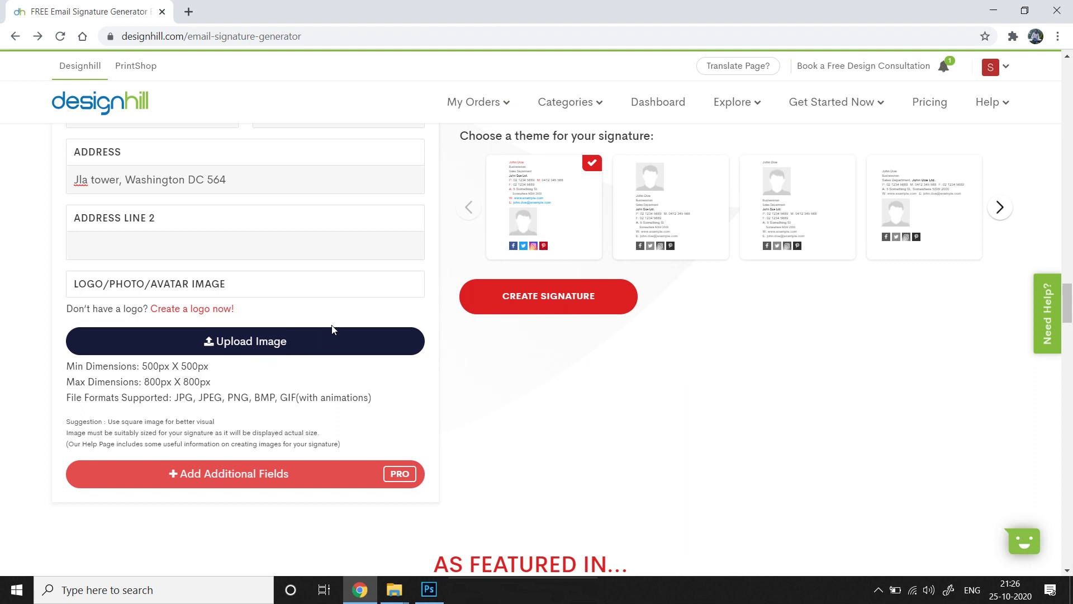
{"action": "scroll", "coordinate": [313, 391], "scroll_direction": "up", "scroll_amount": 1}
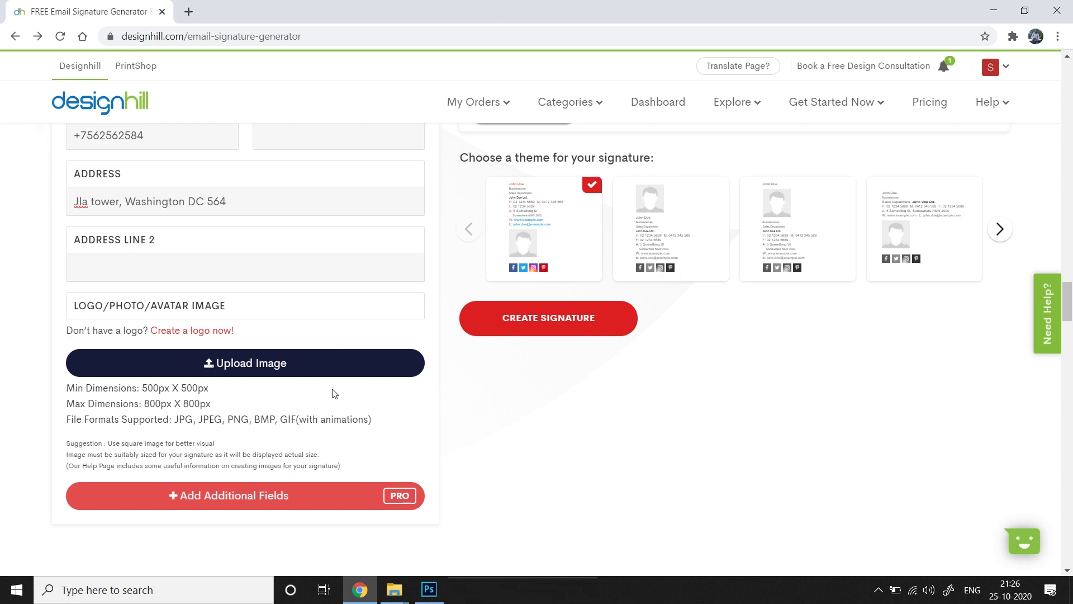
{"action": "scroll", "coordinate": [334, 393], "scroll_direction": "up", "scroll_amount": 2}
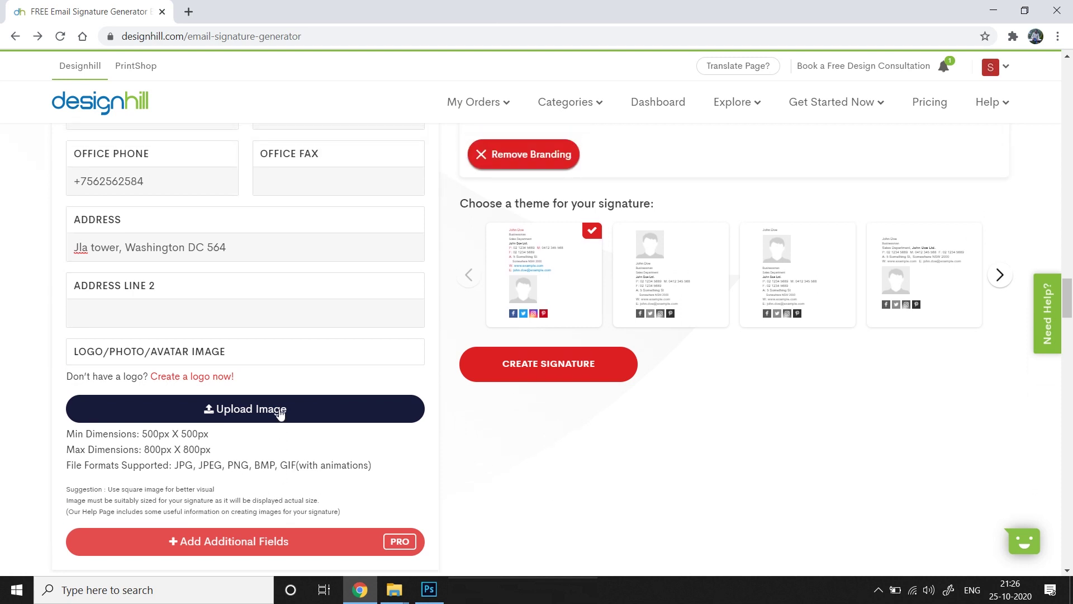
{"action": "left_click", "coordinate": [275, 421]}
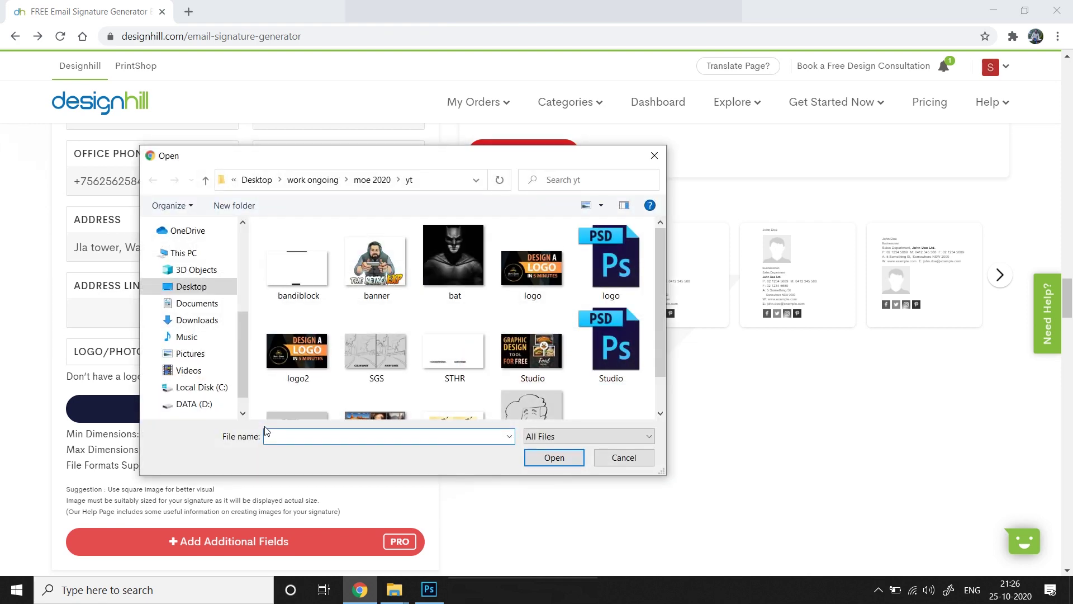
{"action": "left_click", "coordinate": [481, 257]}
{"action": "left_click", "coordinate": [554, 457]}
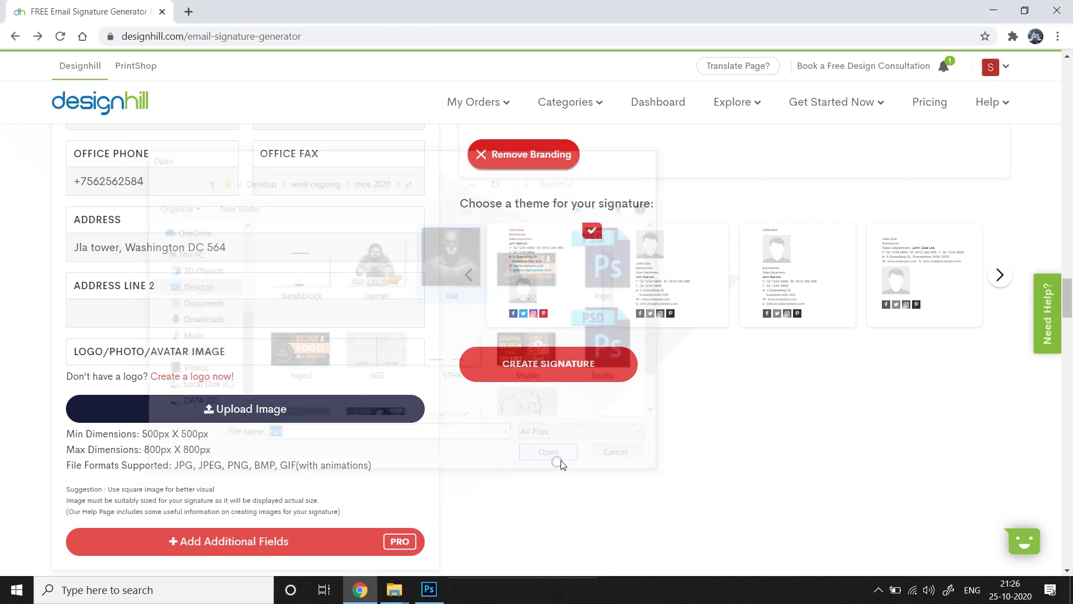
{"action": "scroll", "coordinate": [555, 452], "scroll_direction": "up", "scroll_amount": 5}
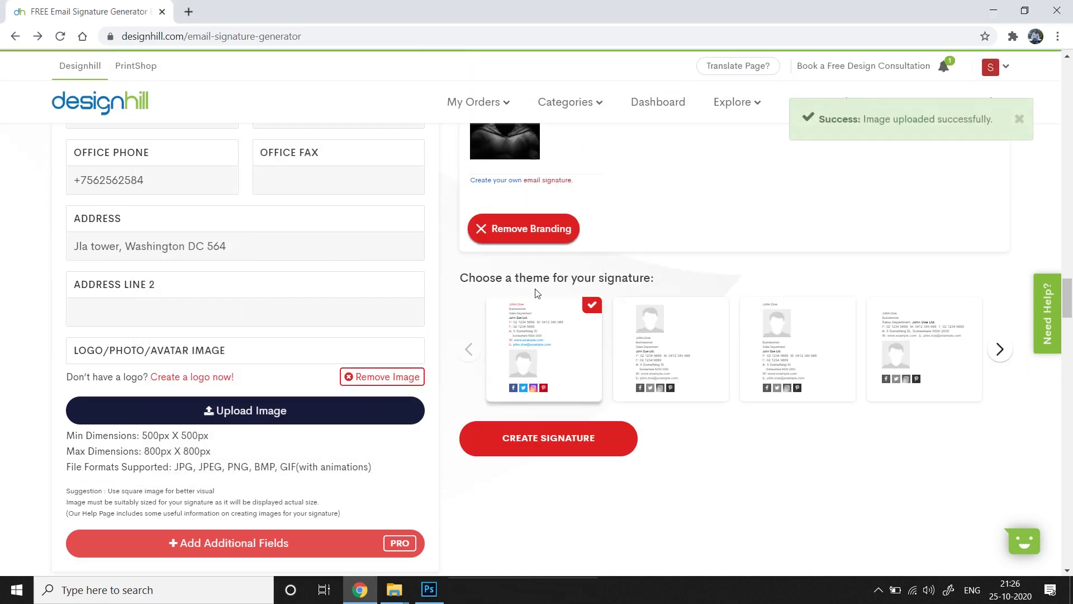
{"action": "scroll", "coordinate": [621, 383], "scroll_direction": "up", "scroll_amount": 1}
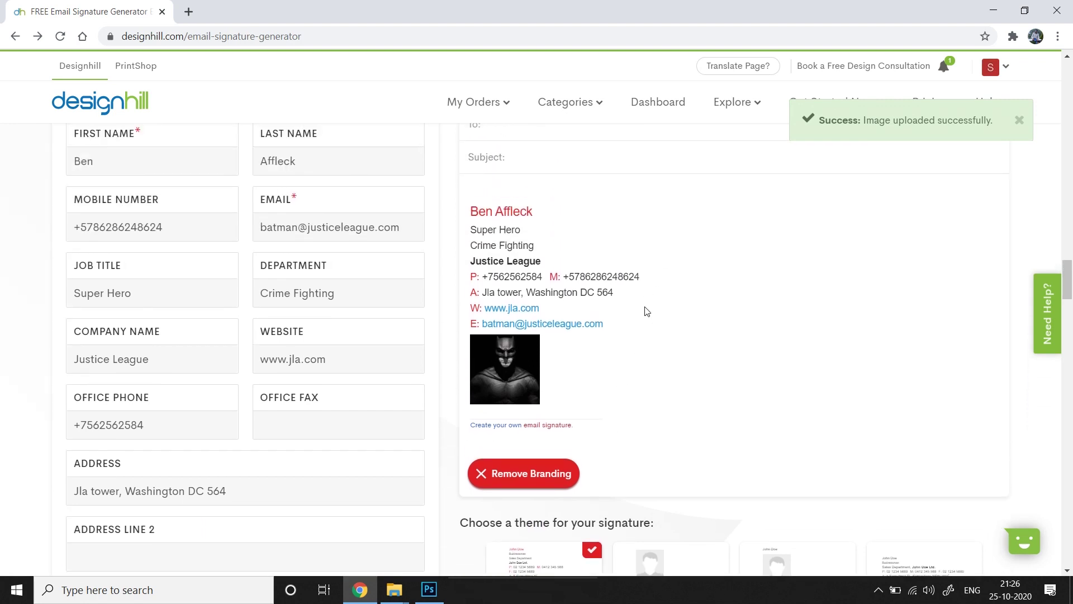
{"action": "scroll", "coordinate": [628, 272], "scroll_direction": "up", "scroll_amount": 1}
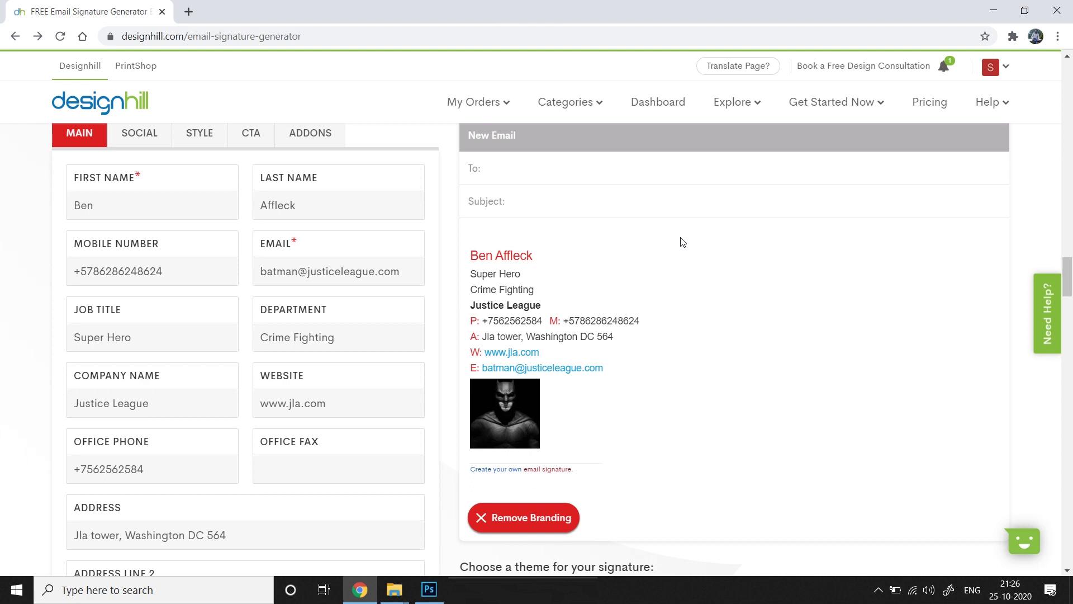
{"action": "left_click", "coordinate": [165, 126]}
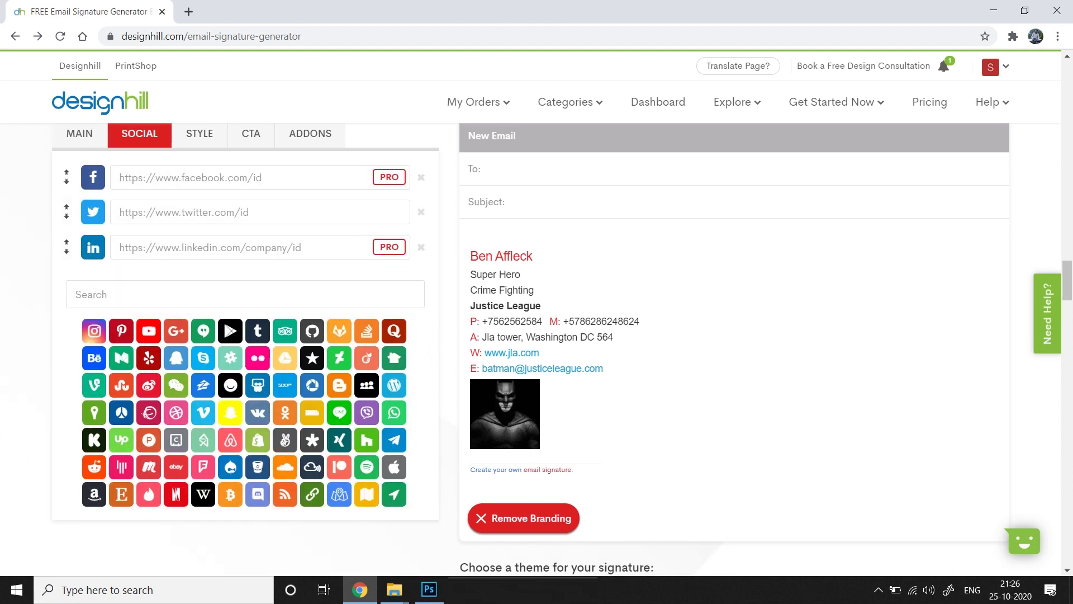
{"action": "scroll", "coordinate": [413, 414], "scroll_direction": "up", "scroll_amount": 1}
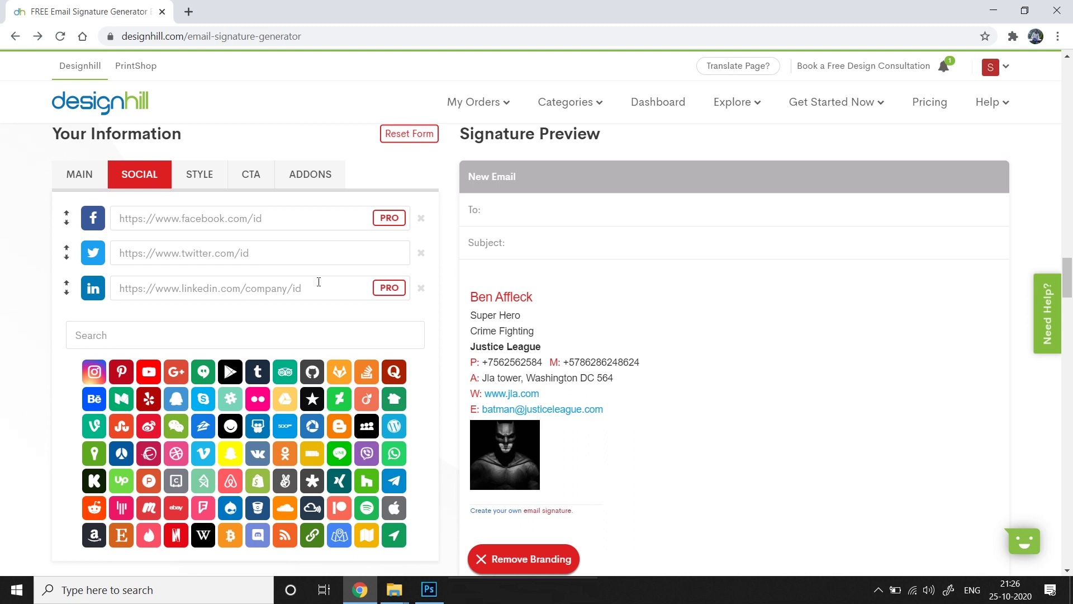
{"action": "scroll", "coordinate": [268, 350], "scroll_direction": "up", "scroll_amount": 1}
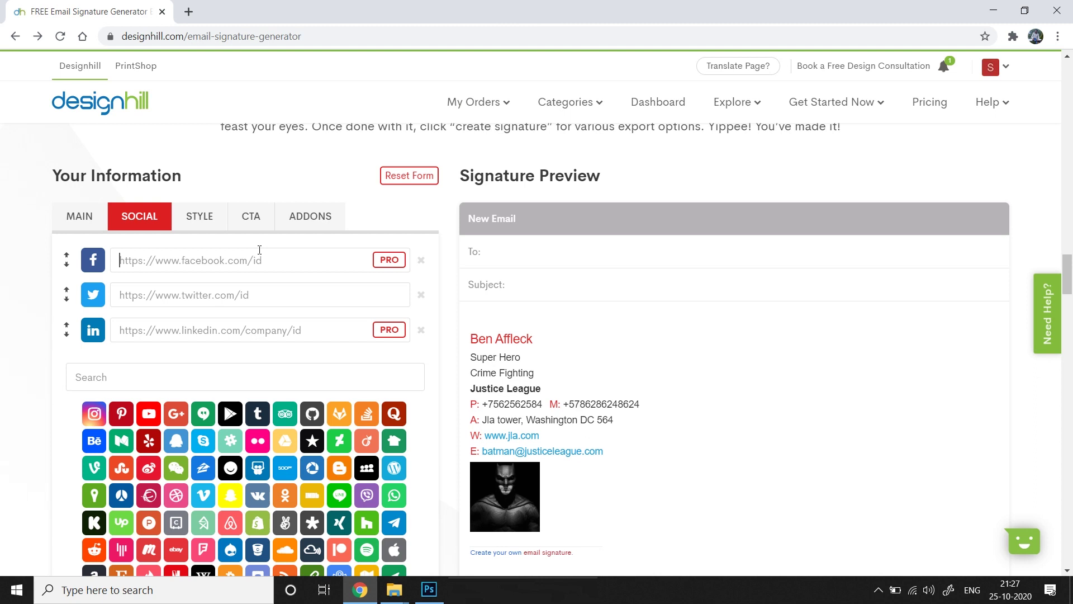
{"action": "type", "text": "www"}
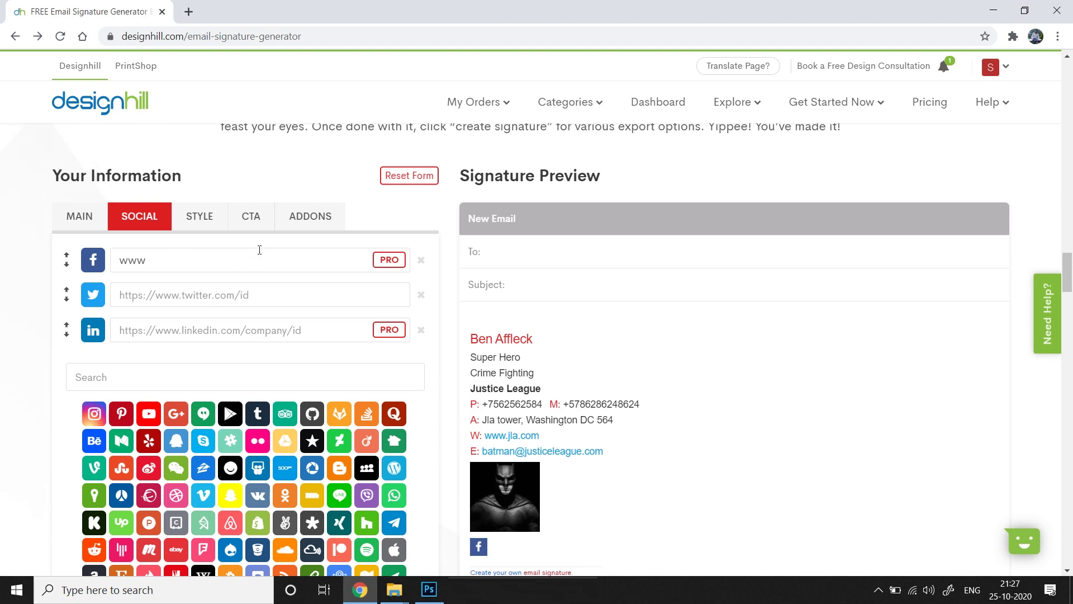
{"action": "type", "text": ".facebook.com/batman"}
{"action": "left_click", "coordinate": [120, 263], "text": "shift"}
{"action": "key", "text": "ctrl+c"}
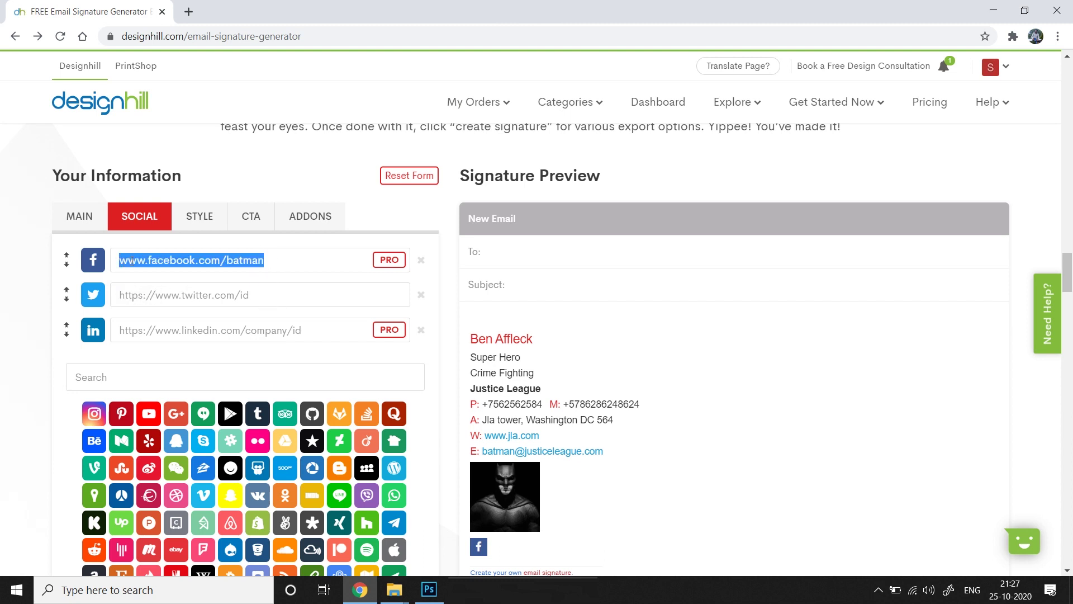
{"action": "left_click", "coordinate": [227, 296]}
{"action": "key", "text": "ctrl+v"}
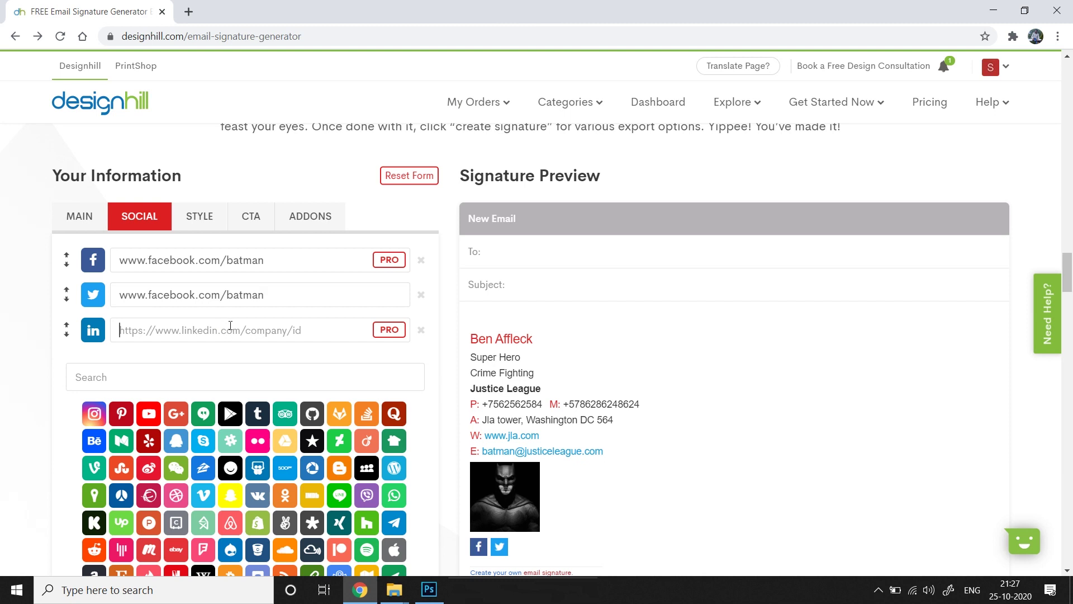
{"action": "key", "text": "ctrl+v"}
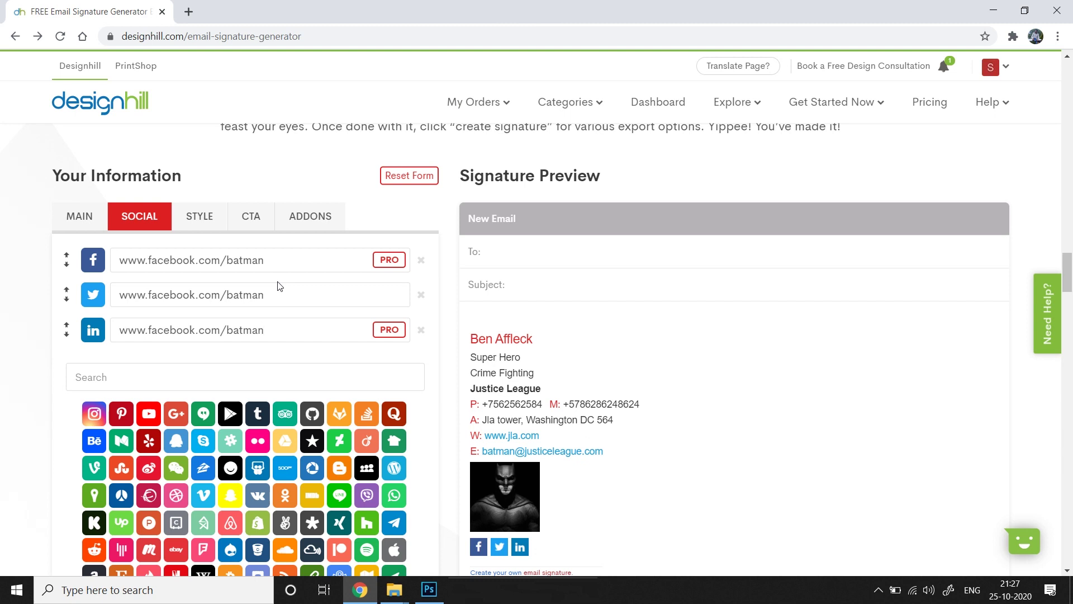
{"action": "scroll", "coordinate": [346, 377], "scroll_direction": "down", "scroll_amount": 2}
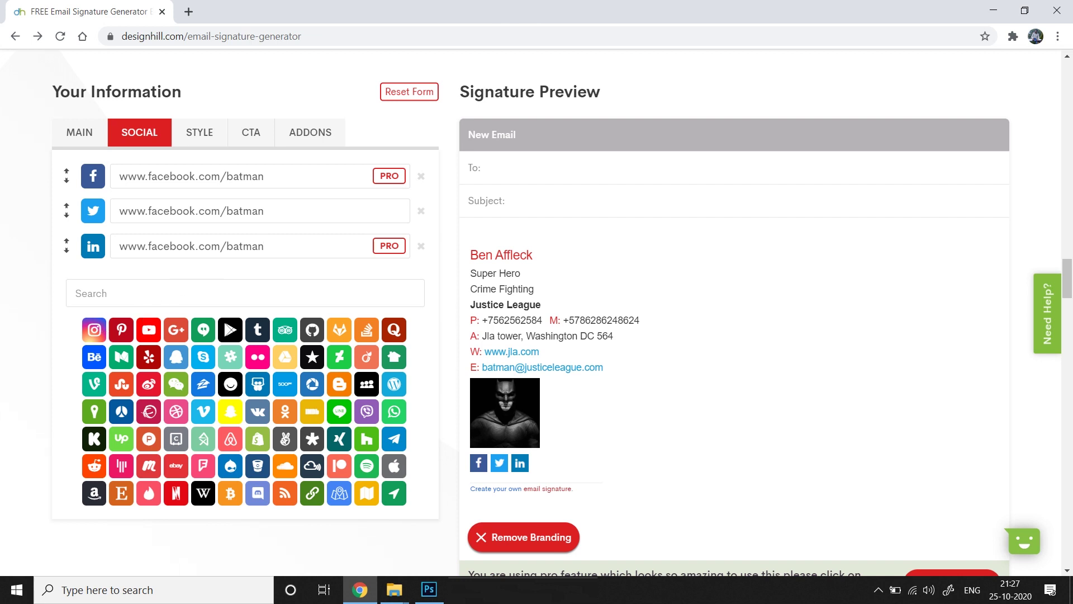
{"action": "left_click", "coordinate": [149, 329]}
{"action": "left_click", "coordinate": [101, 357]}
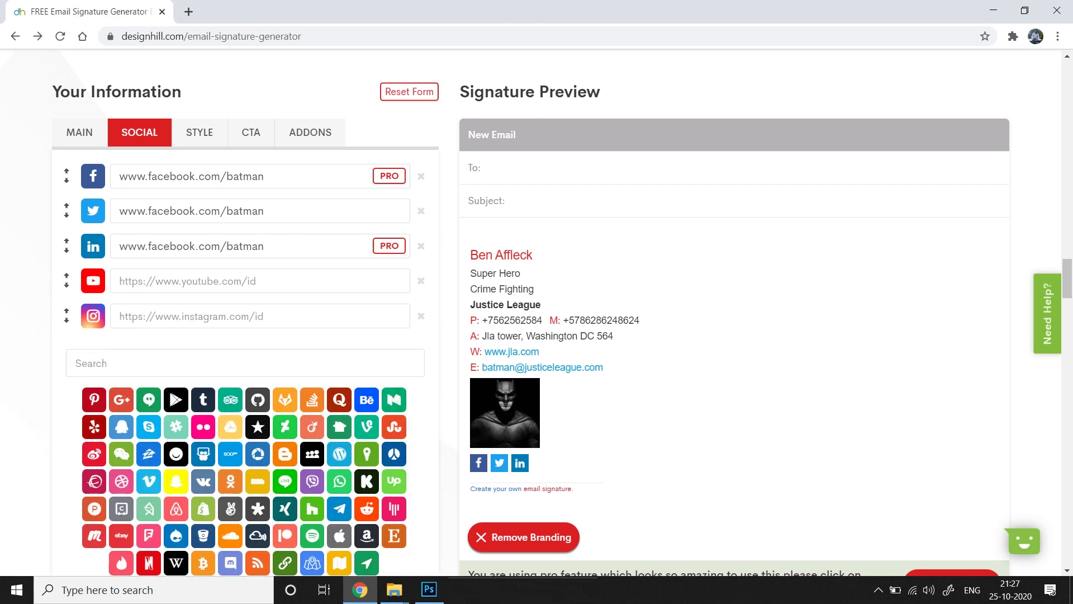
{"action": "key", "text": "ctrl+v"}
{"action": "left_click", "coordinate": [211, 314]}
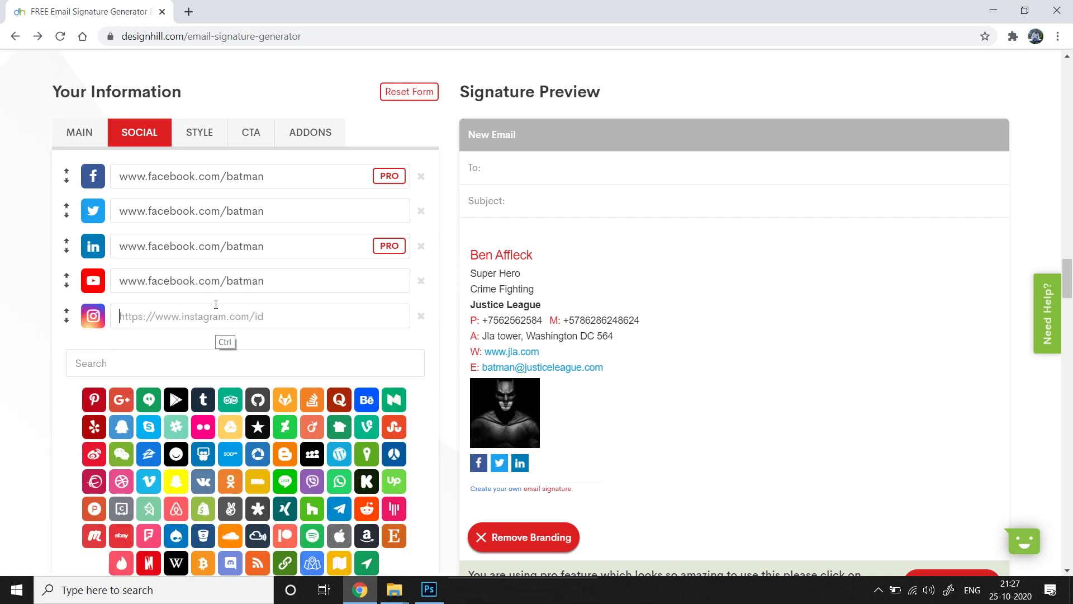
{"action": "key", "text": "ctrl+v"}
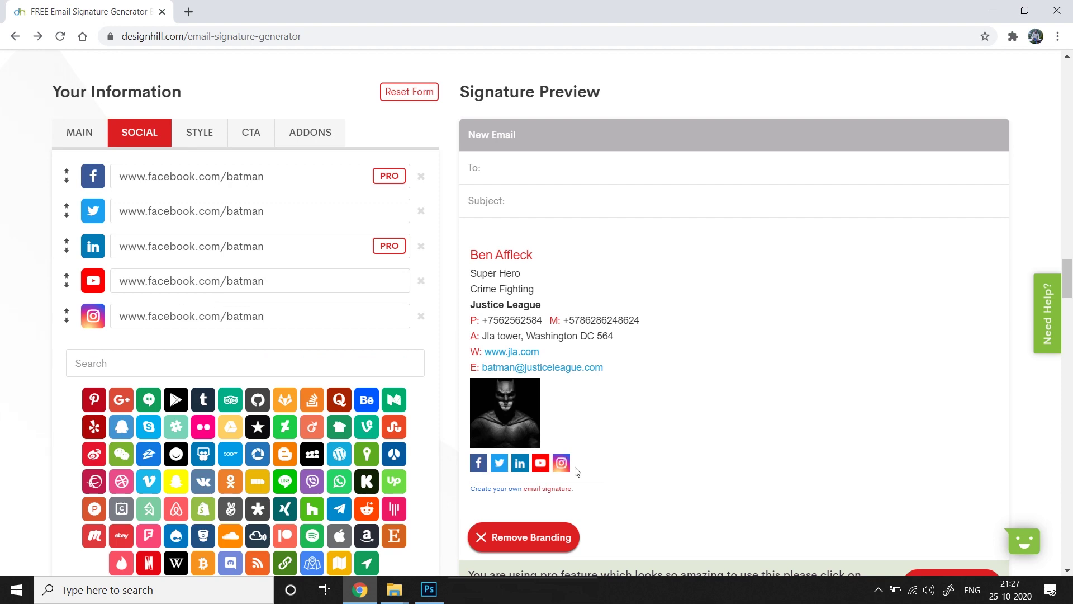
{"action": "scroll", "coordinate": [203, 376], "scroll_direction": "up", "scroll_amount": 5}
In the style settings, preview the Classic - Image Top and Compact - Image Bottom themes
{"action": "left_click", "coordinate": [203, 375]}
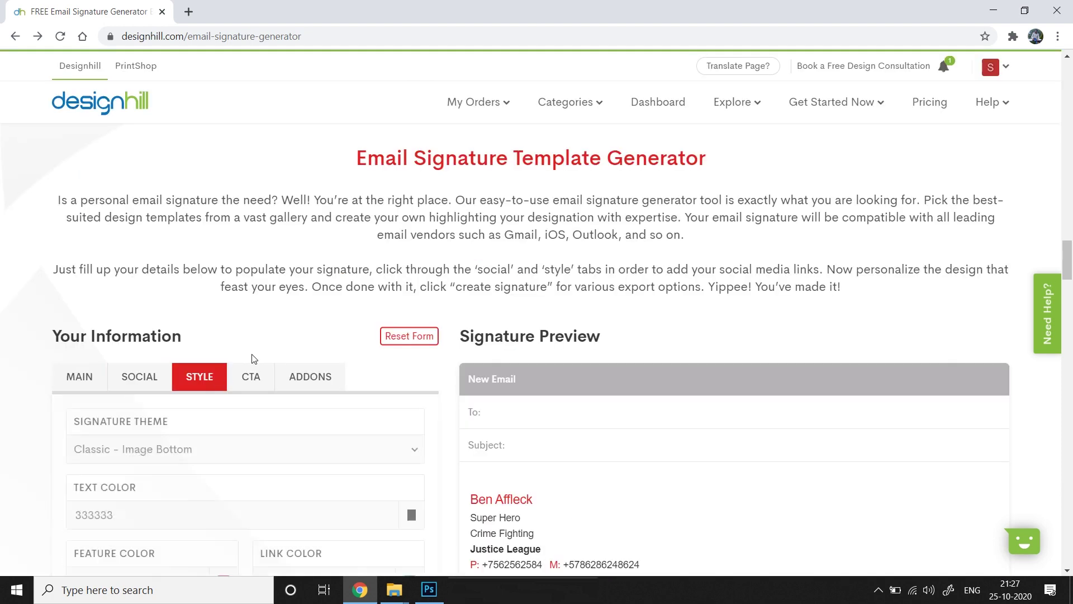
{"action": "scroll", "coordinate": [615, 221], "scroll_direction": "down", "scroll_amount": 4}
{"action": "scroll", "coordinate": [616, 221], "scroll_direction": "down", "scroll_amount": 1}
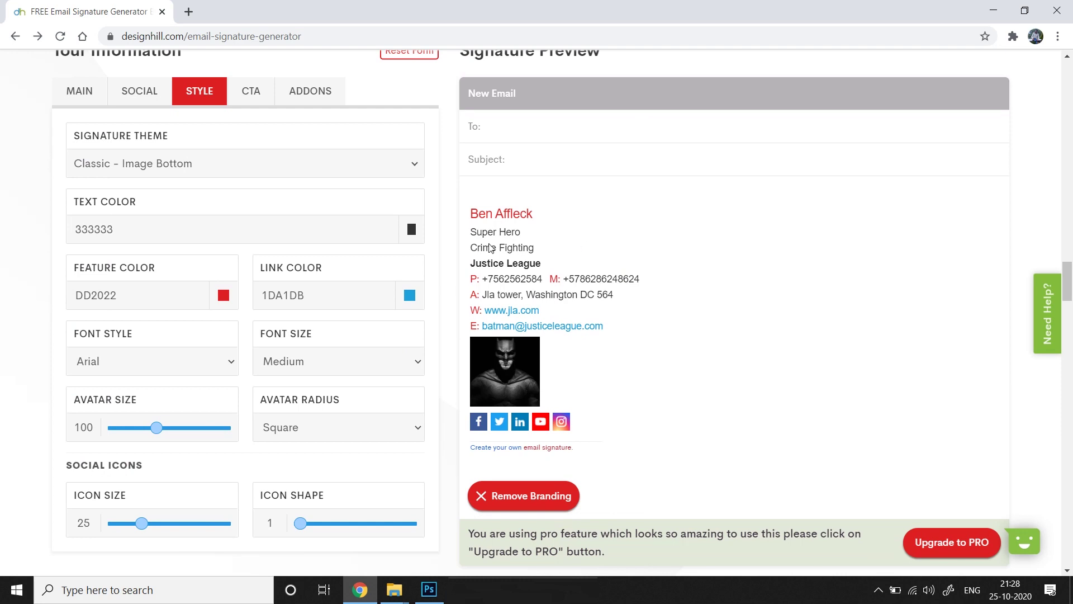
{"action": "scroll", "coordinate": [606, 216], "scroll_direction": "up", "scroll_amount": 1}
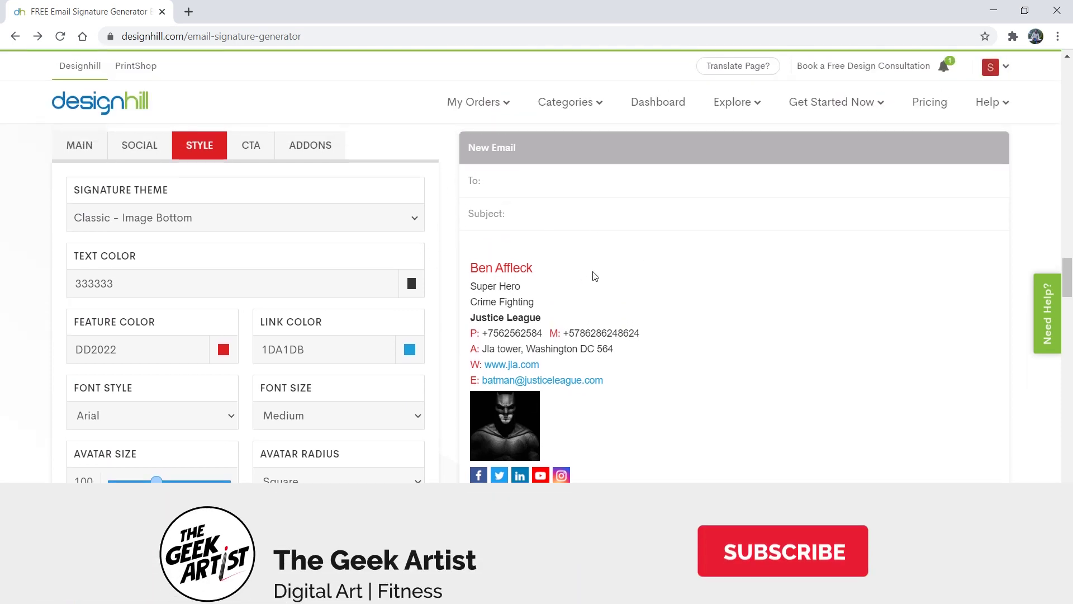
{"action": "scroll", "coordinate": [592, 276], "scroll_direction": "up", "scroll_amount": 1}
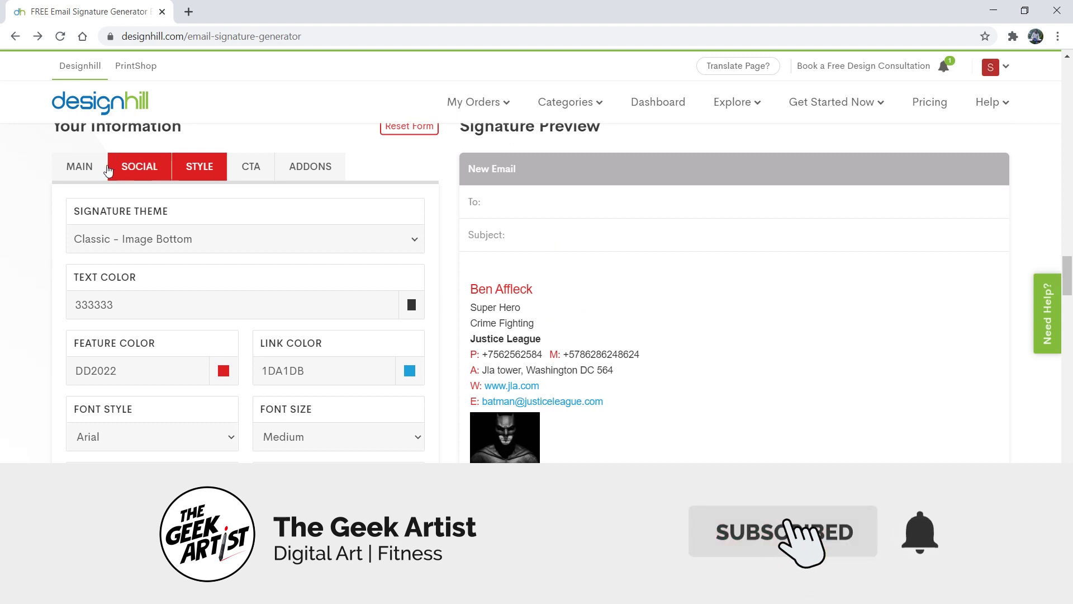
{"action": "left_click", "coordinate": [415, 240]}
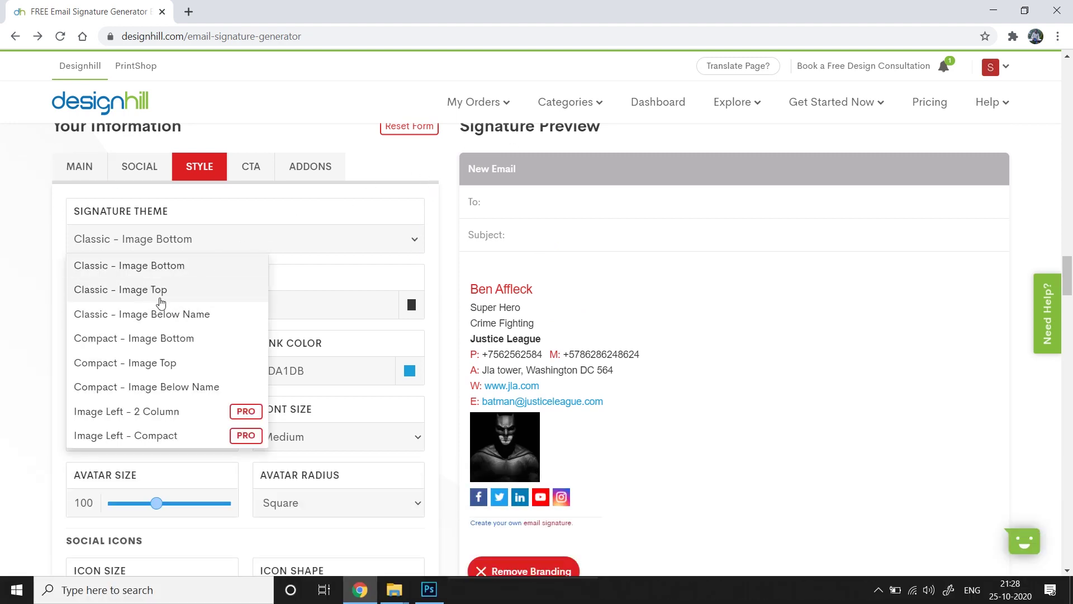
{"action": "left_click", "coordinate": [161, 293]}
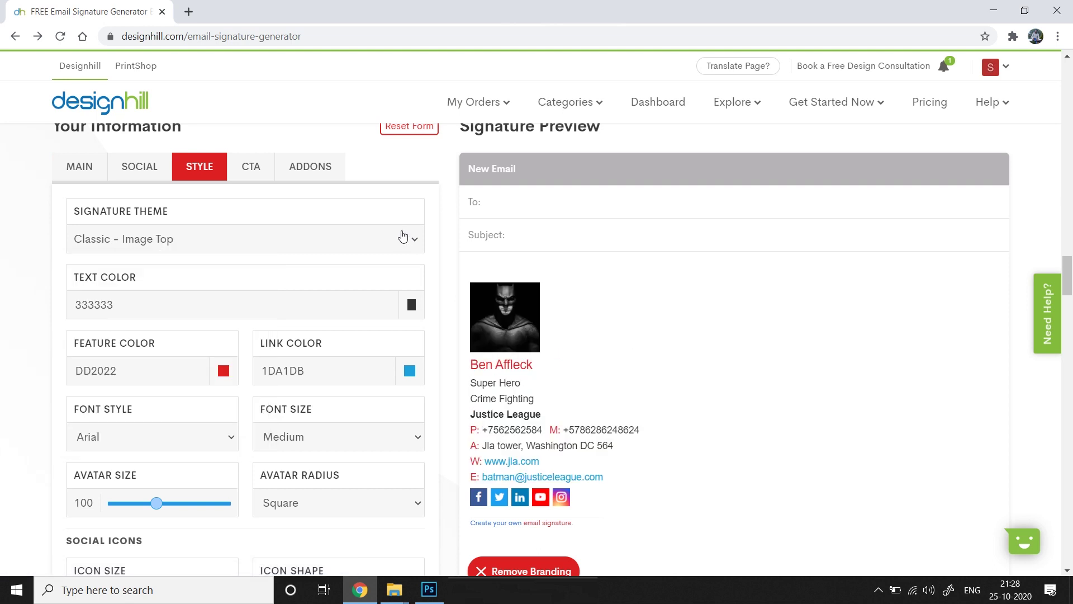
{"action": "left_click", "coordinate": [413, 238]}
{"action": "left_click", "coordinate": [217, 338]}
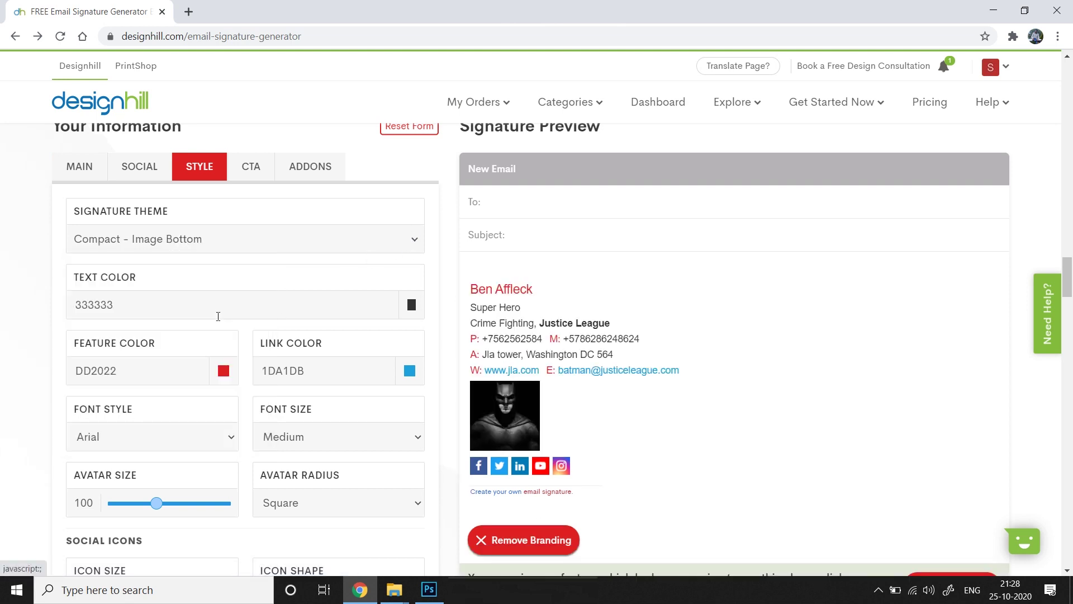
Try Classic - Image Below Name, then settle on the Compact - Image Top theme
{"action": "left_click", "coordinate": [425, 234]}
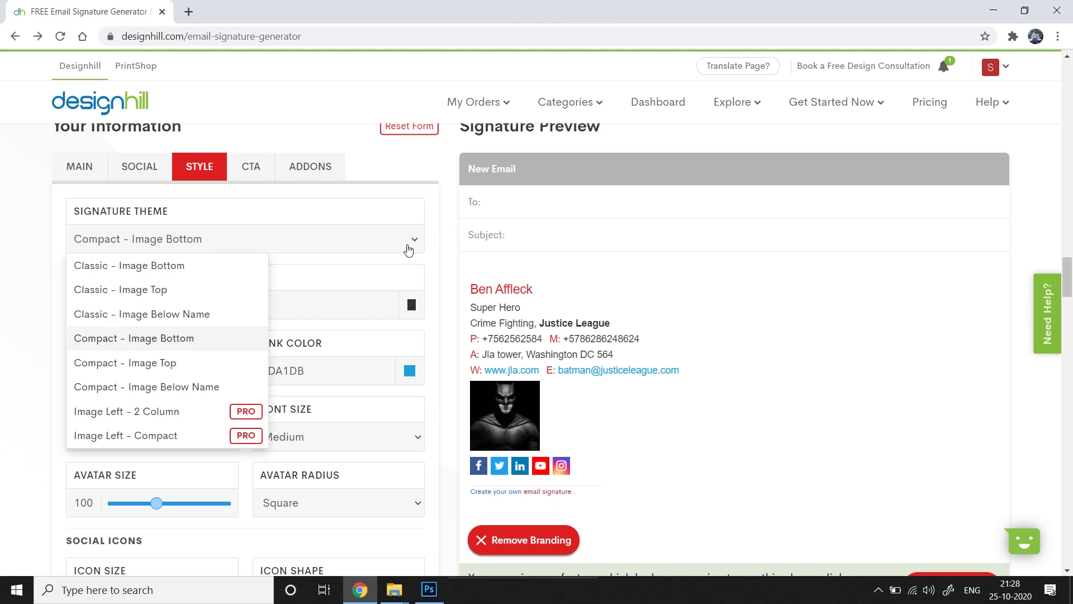
{"action": "left_click", "coordinate": [232, 305]}
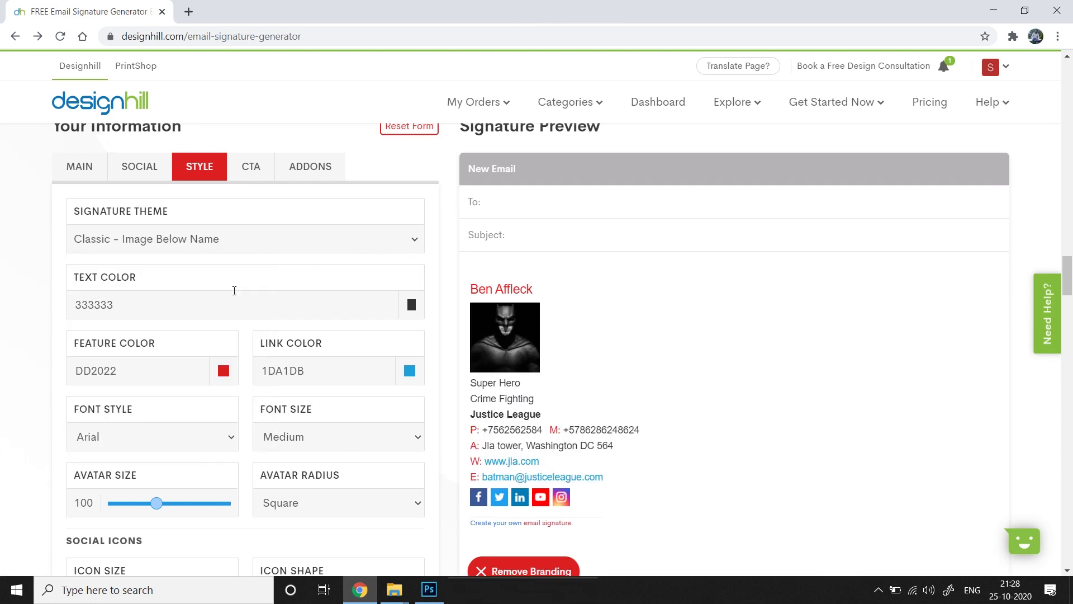
{"action": "left_click", "coordinate": [399, 250]}
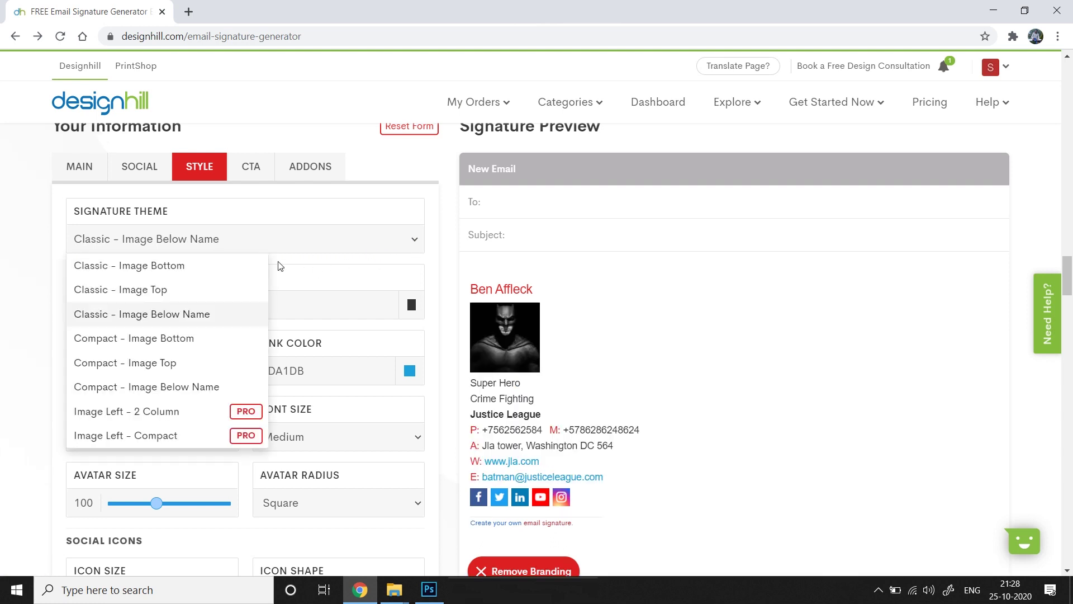
{"action": "left_click", "coordinate": [239, 264]}
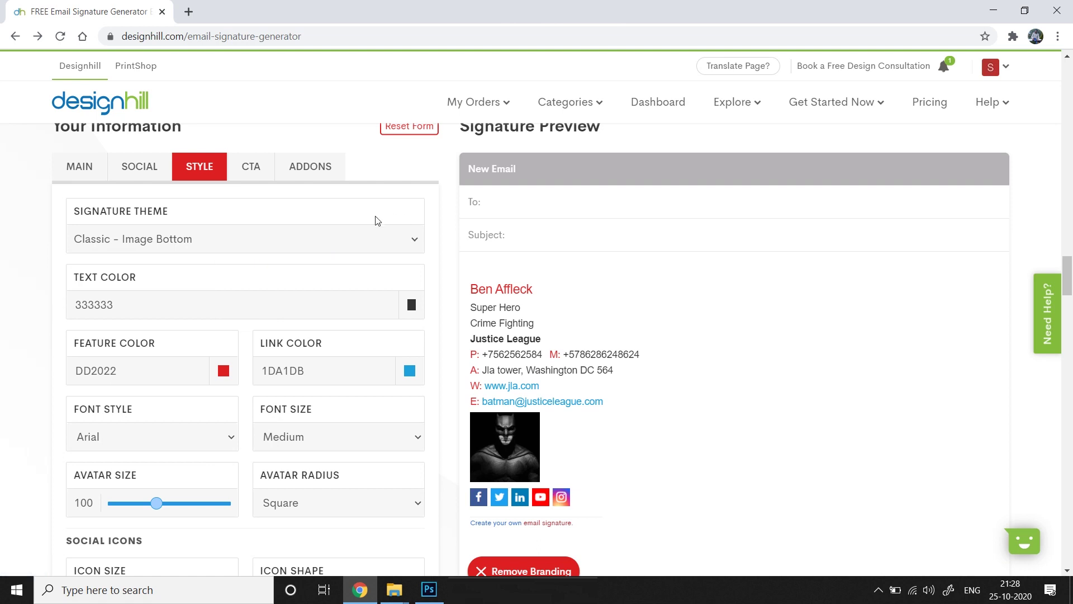
{"action": "left_click", "coordinate": [407, 247]}
{"action": "left_click", "coordinate": [437, 218]}
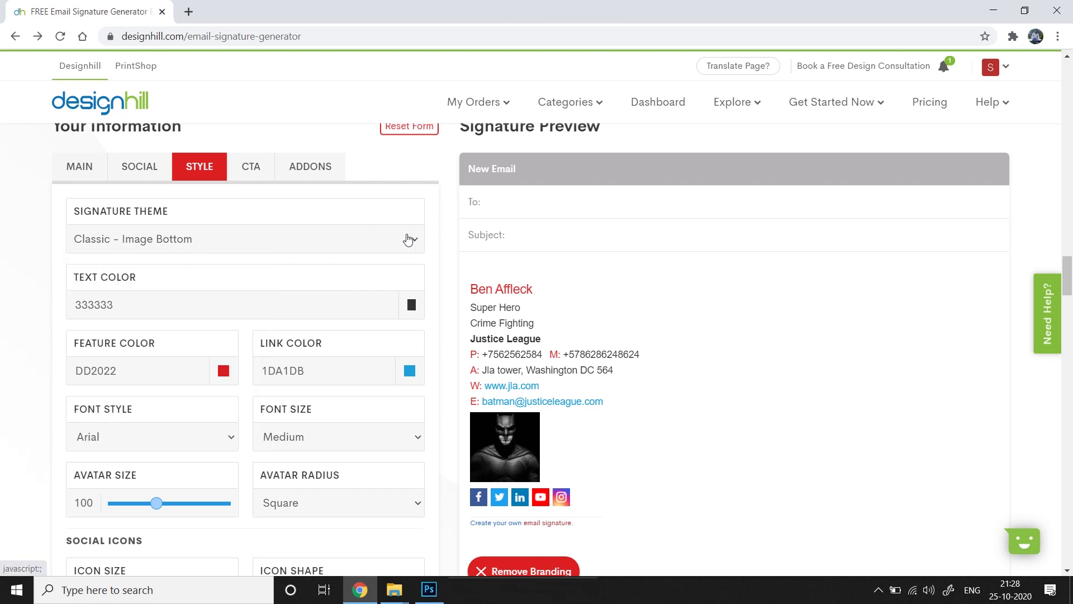
{"action": "left_click", "coordinate": [410, 240]}
{"action": "key", "text": "Return"}
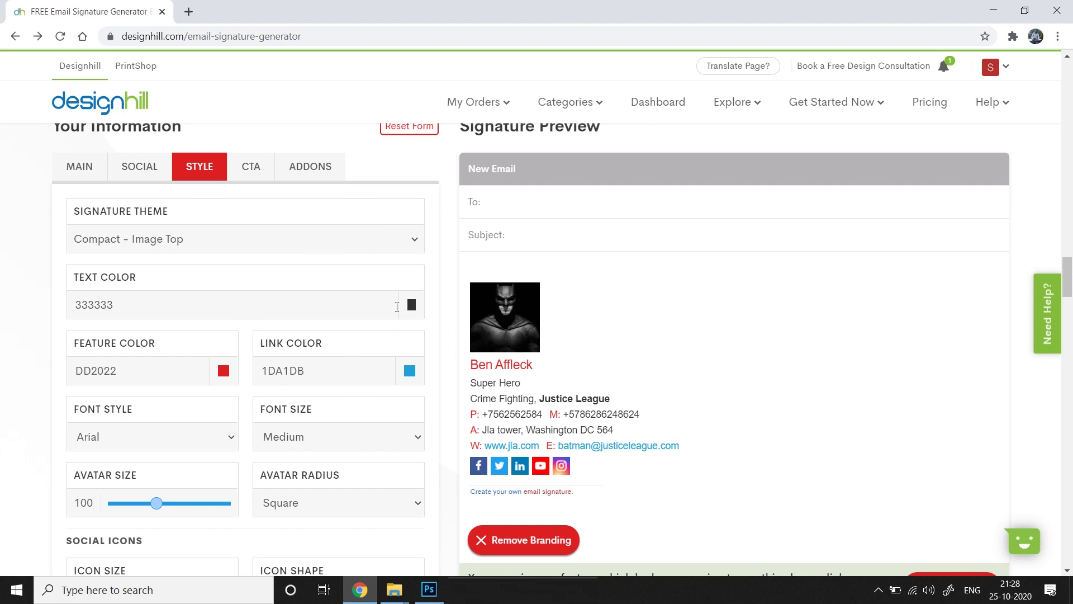
Set the signature text colour to navy 302E55
{"action": "left_click", "coordinate": [412, 305]}
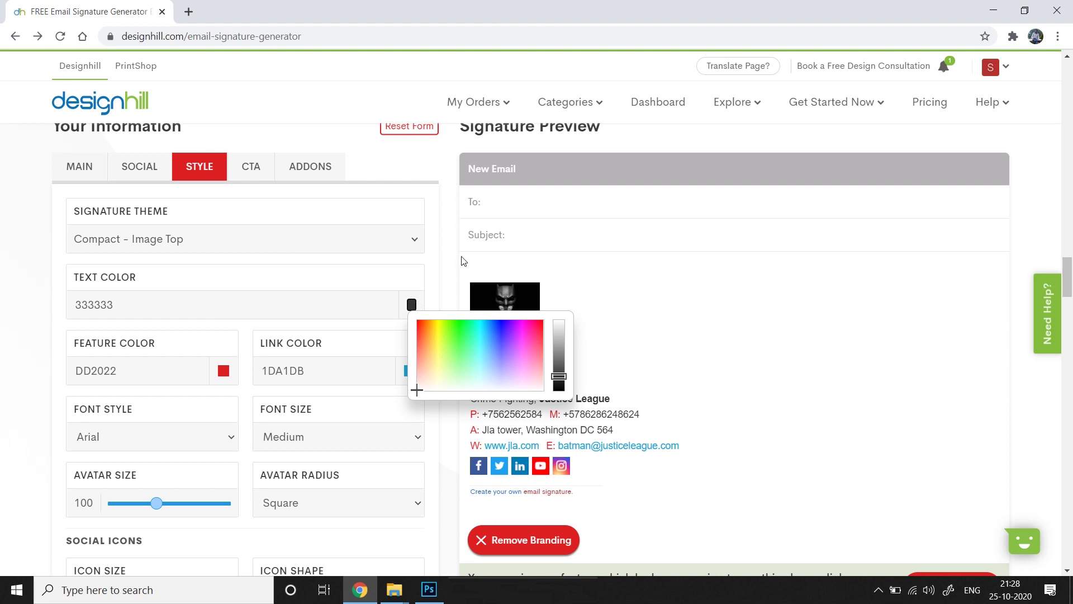
{"action": "left_click", "coordinate": [502, 373]}
{"action": "left_click_drag", "start_coordinate": [560, 395], "coordinate": [584, 343]}
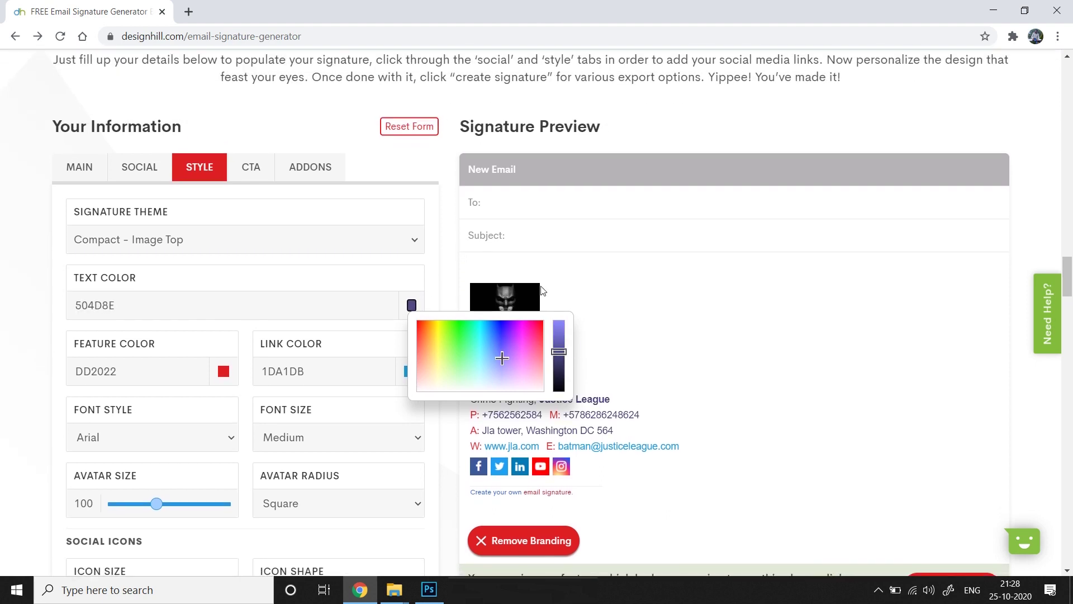
{"action": "left_click", "coordinate": [559, 367]}
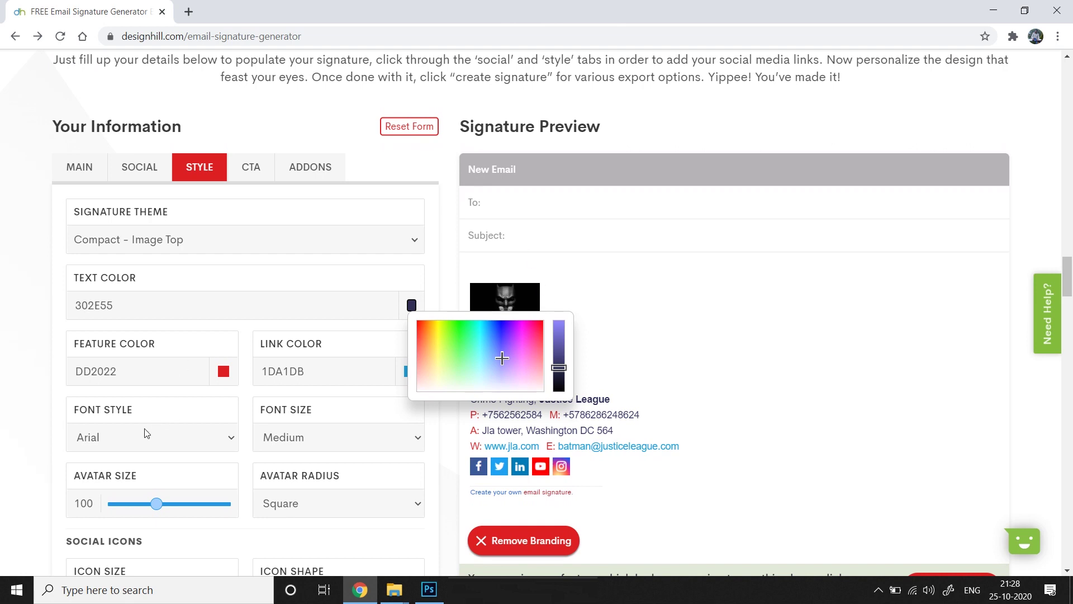
Set the feature colour for the name to blue 415DA3
{"action": "left_click", "coordinate": [223, 374]}
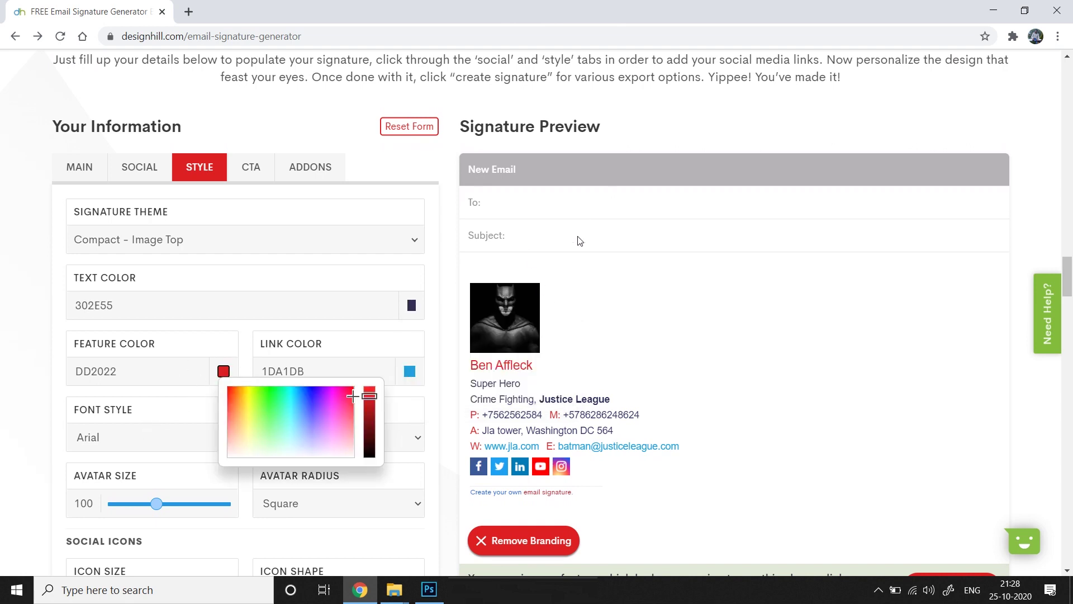
{"action": "left_click", "coordinate": [268, 403]}
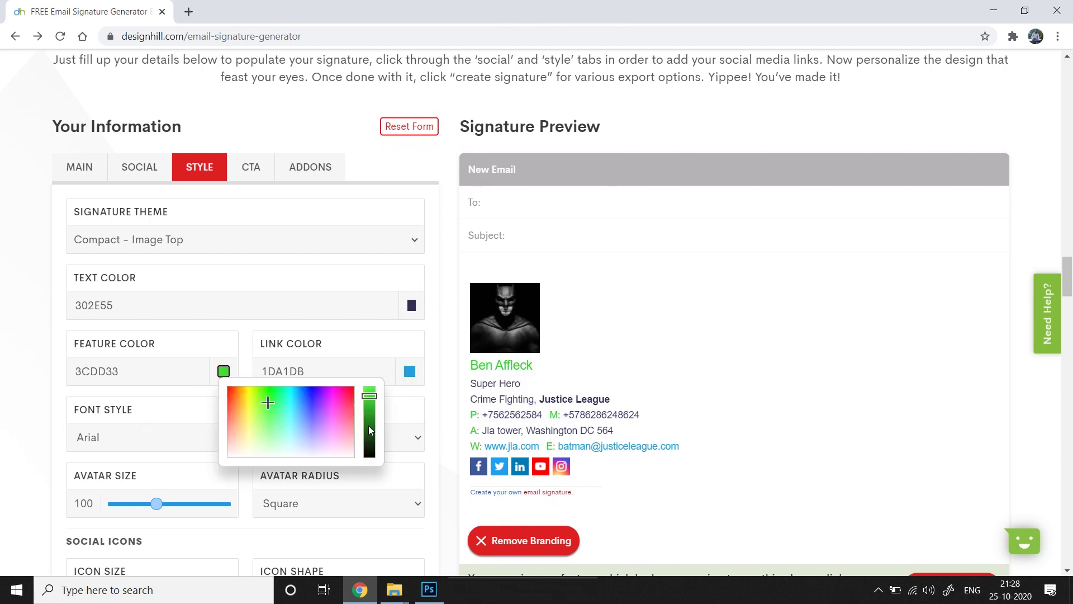
{"action": "left_click", "coordinate": [369, 433]}
{"action": "left_click", "coordinate": [369, 424]}
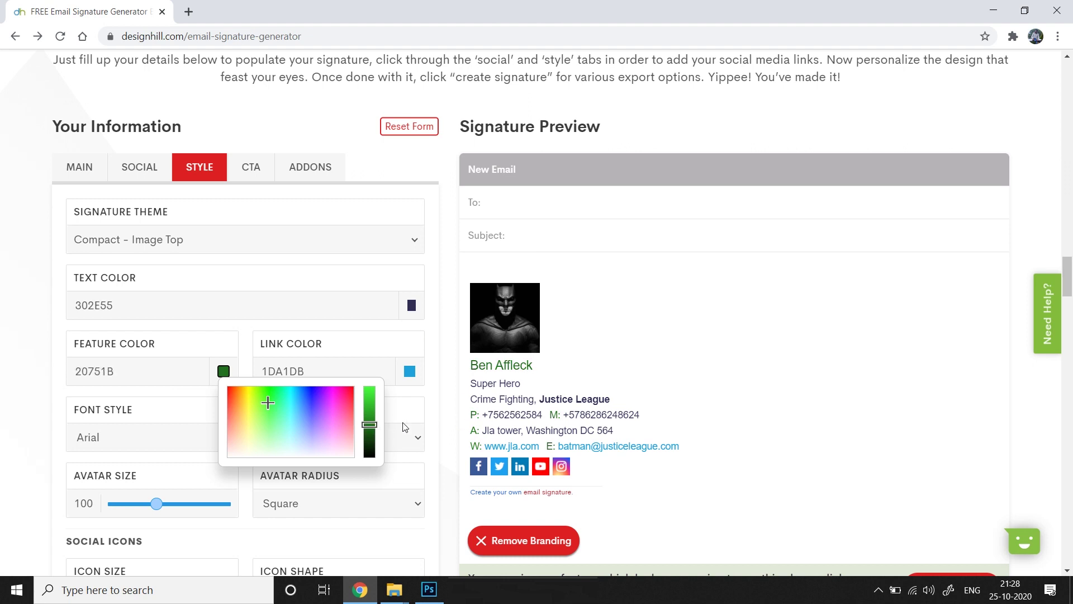
{"action": "left_click", "coordinate": [318, 405]}
{"action": "left_click_drag", "start_coordinate": [318, 406], "coordinate": [305, 414]}
{"action": "left_click", "coordinate": [369, 412]}
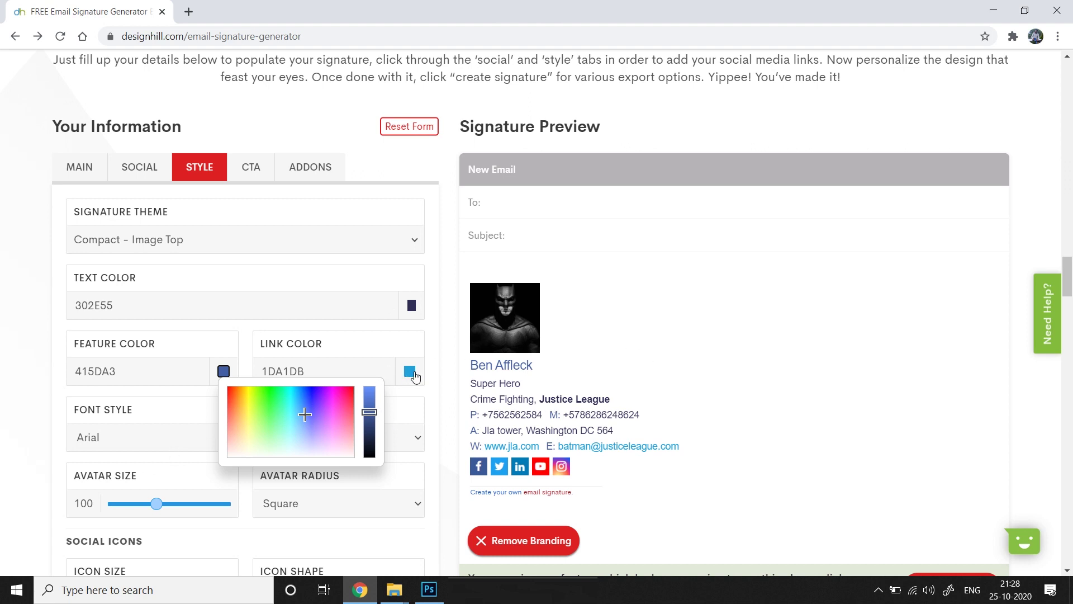
Set the link colour to teal 5BABB3
{"action": "left_click", "coordinate": [410, 372]}
{"action": "left_click_drag", "start_coordinate": [556, 400], "coordinate": [561, 404]}
{"action": "scroll", "coordinate": [555, 399], "scroll_direction": "down", "scroll_amount": 1}
{"action": "left_click", "coordinate": [478, 411]}
{"action": "scroll", "coordinate": [478, 411], "scroll_direction": "up", "scroll_amount": 1}
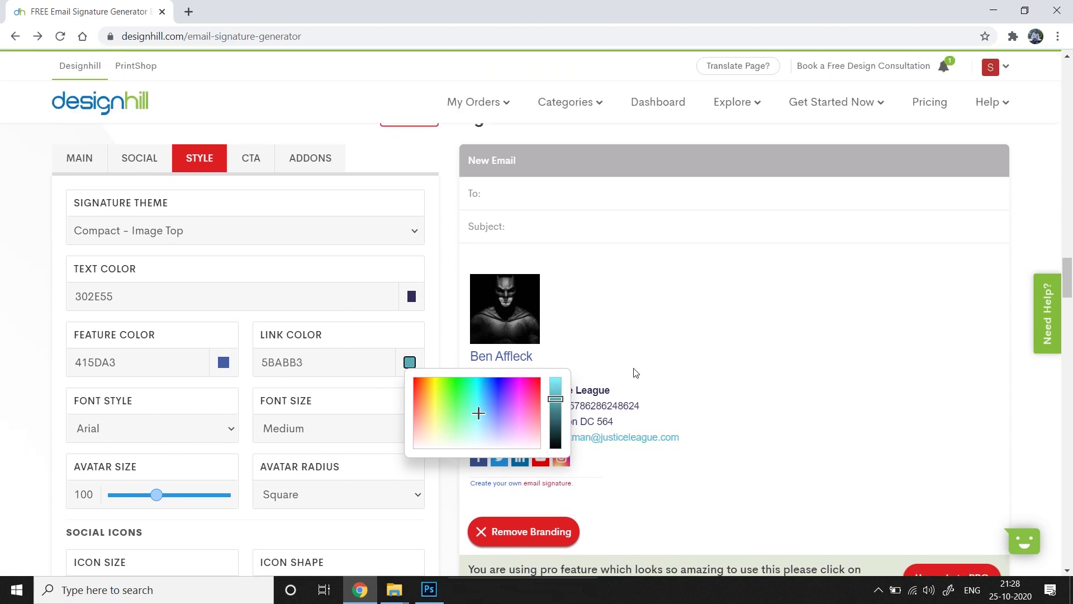
{"action": "left_click", "coordinate": [672, 333]}
Try Courier New, Comic Sans MS and Small text, keeping Arial at Medium size
{"action": "scroll", "coordinate": [664, 223], "scroll_direction": "down", "scroll_amount": 1}
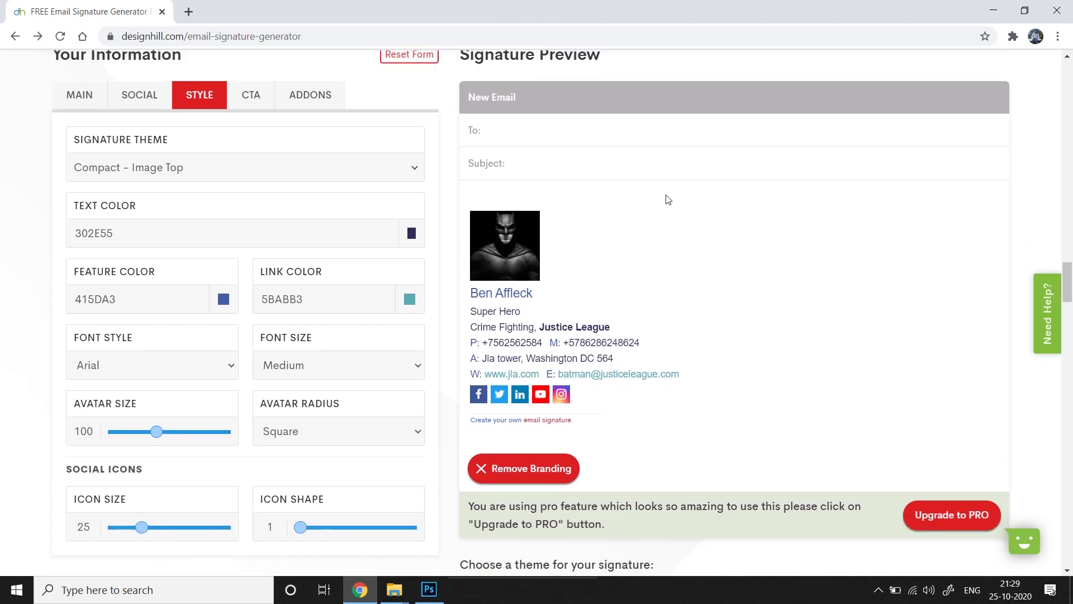
{"action": "left_click", "coordinate": [223, 366]}
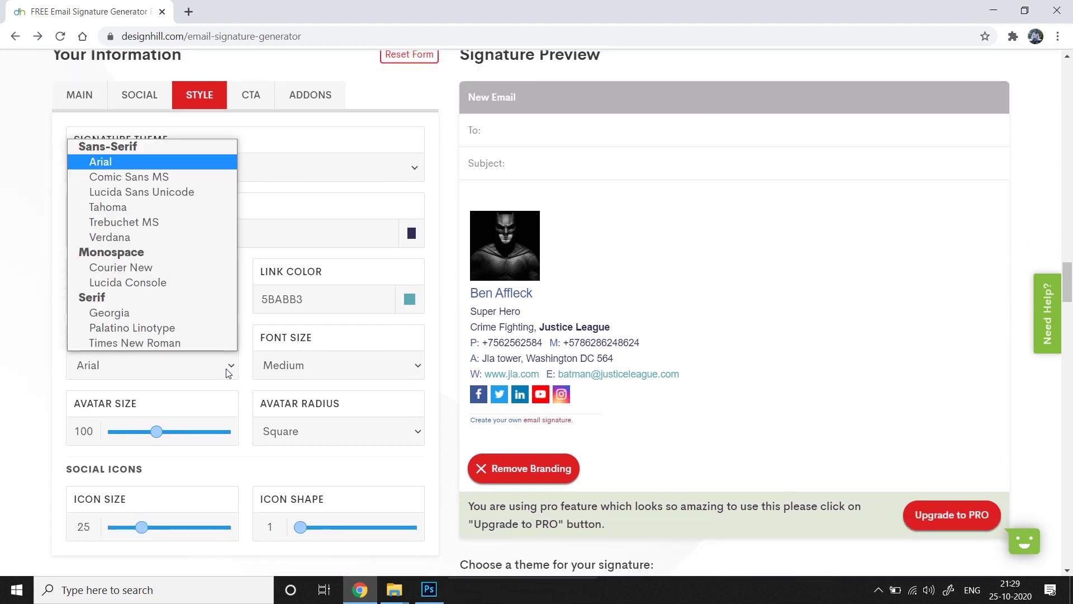
{"action": "left_click", "coordinate": [178, 259]}
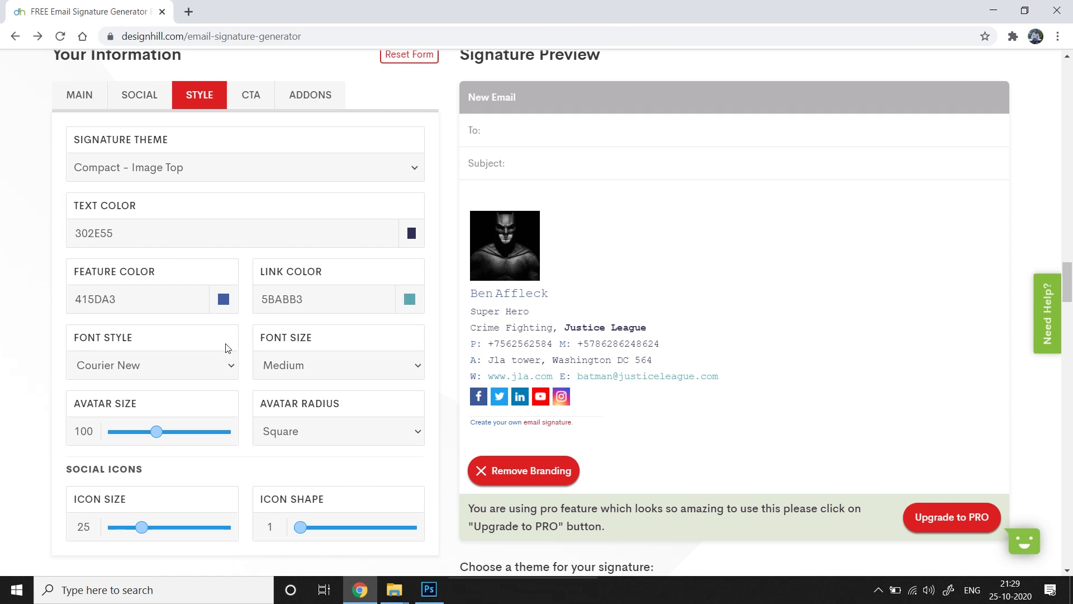
{"action": "left_click", "coordinate": [223, 369]}
{"action": "left_click", "coordinate": [167, 176]}
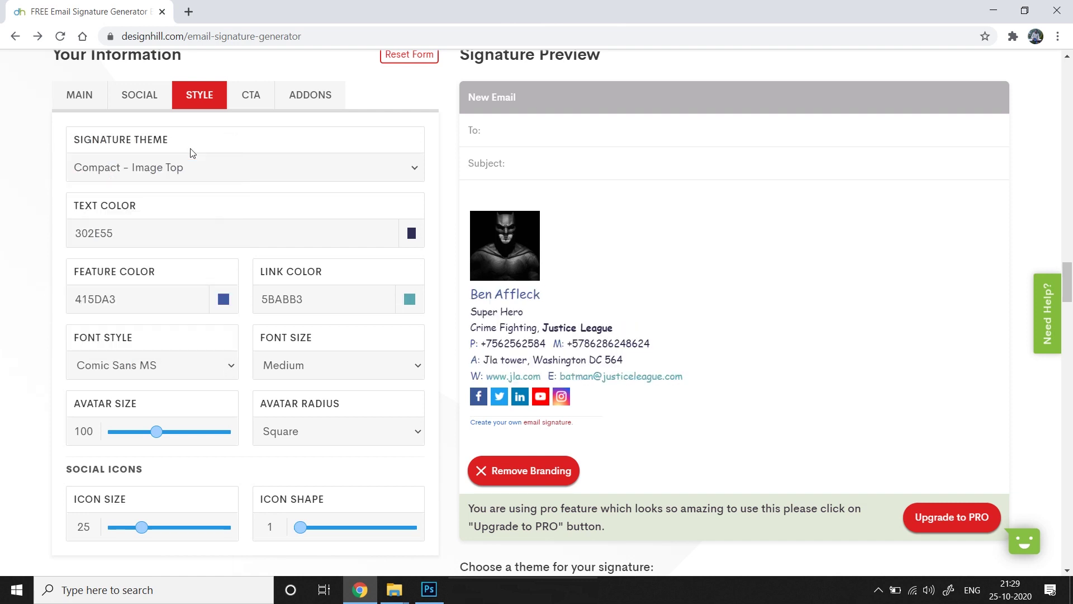
{"action": "left_click", "coordinate": [214, 370]}
{"action": "left_click", "coordinate": [168, 162]}
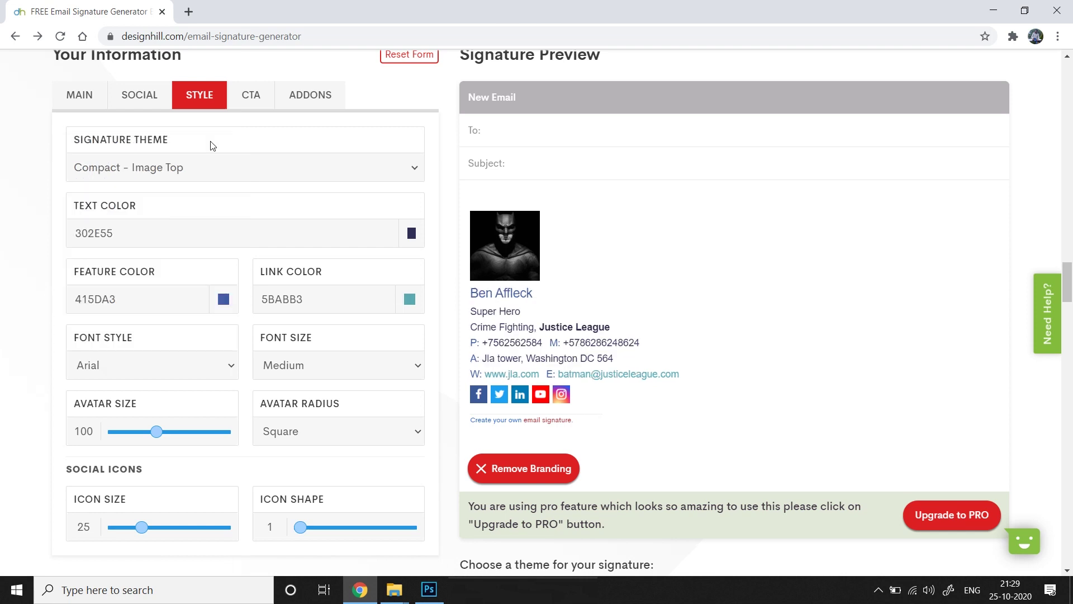
{"action": "left_click", "coordinate": [407, 365]}
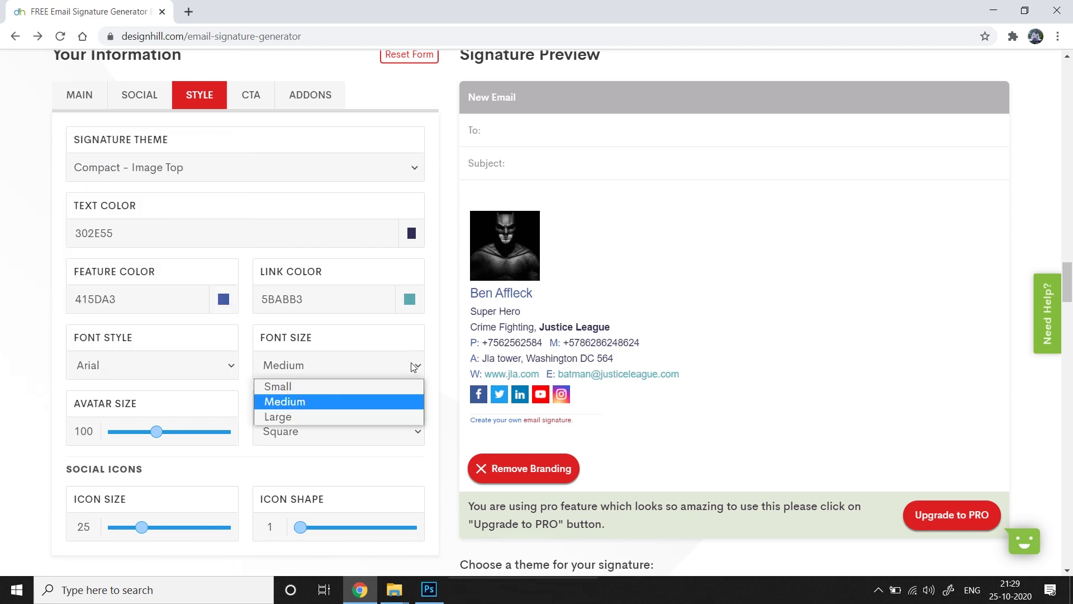
{"action": "left_click", "coordinate": [338, 383]}
{"action": "left_click", "coordinate": [360, 374]}
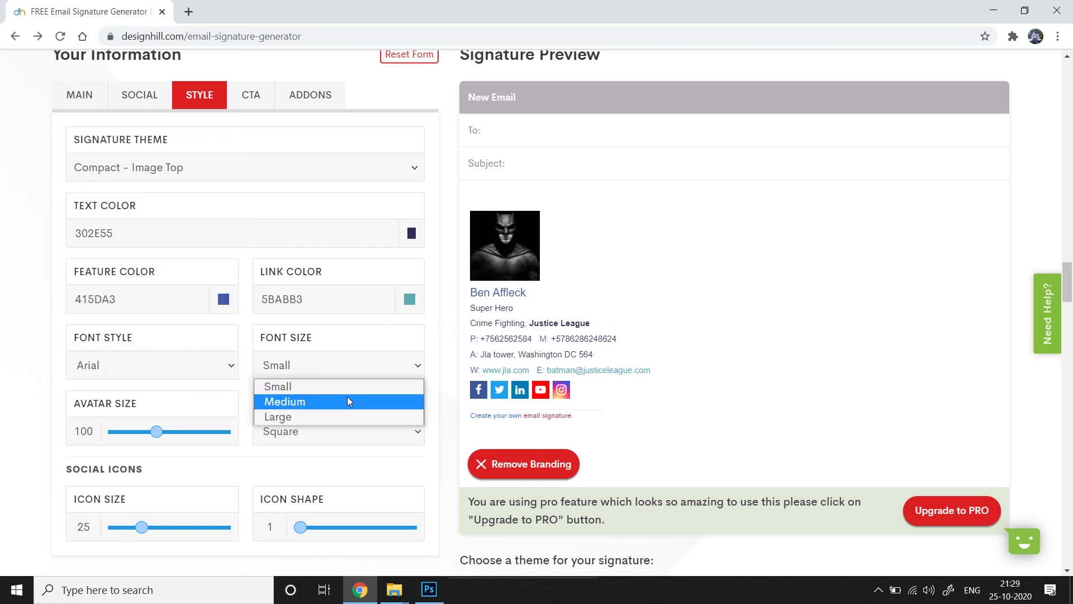
{"action": "left_click", "coordinate": [353, 399]}
Shrink the avatar to about 78 and give it rounded corners
{"action": "scroll", "coordinate": [156, 391], "scroll_direction": "down", "scroll_amount": 1}
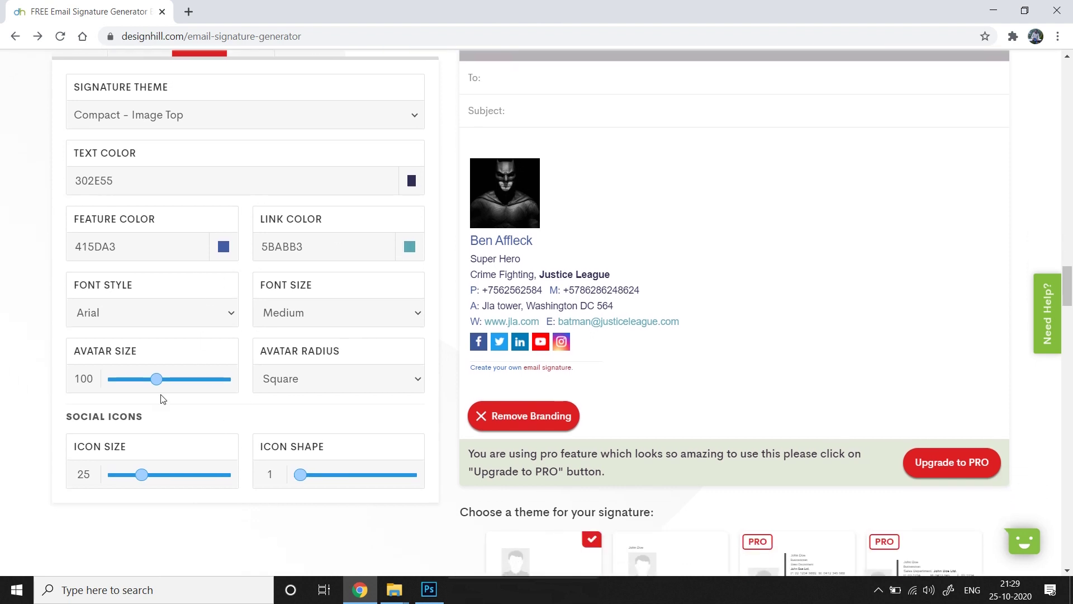
{"action": "left_click_drag", "start_coordinate": [156, 379], "coordinate": [140, 379]}
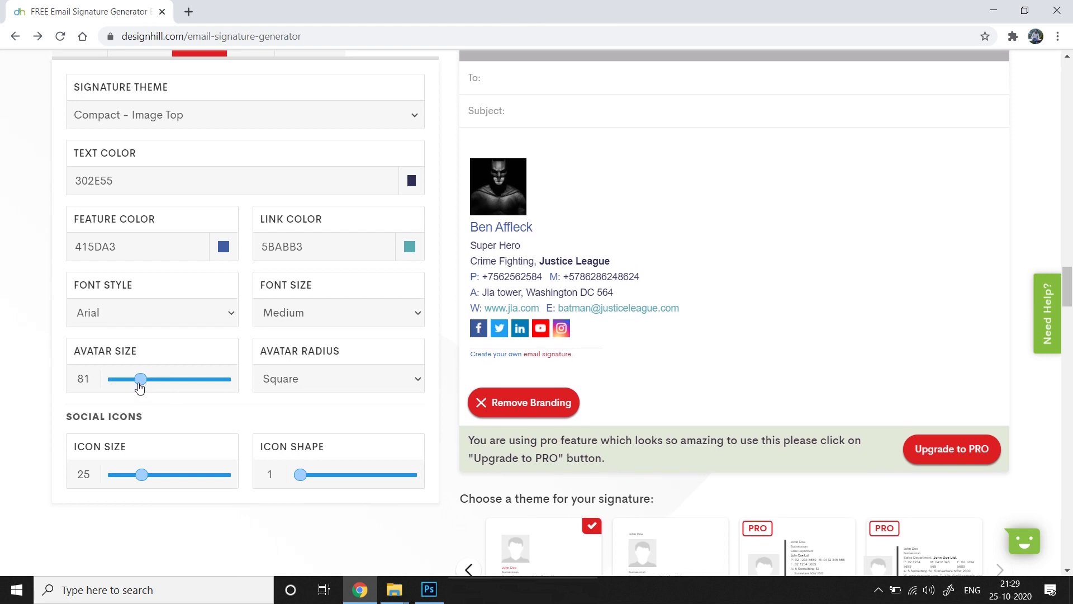
{"action": "left_click_drag", "start_coordinate": [143, 382], "coordinate": [138, 381]}
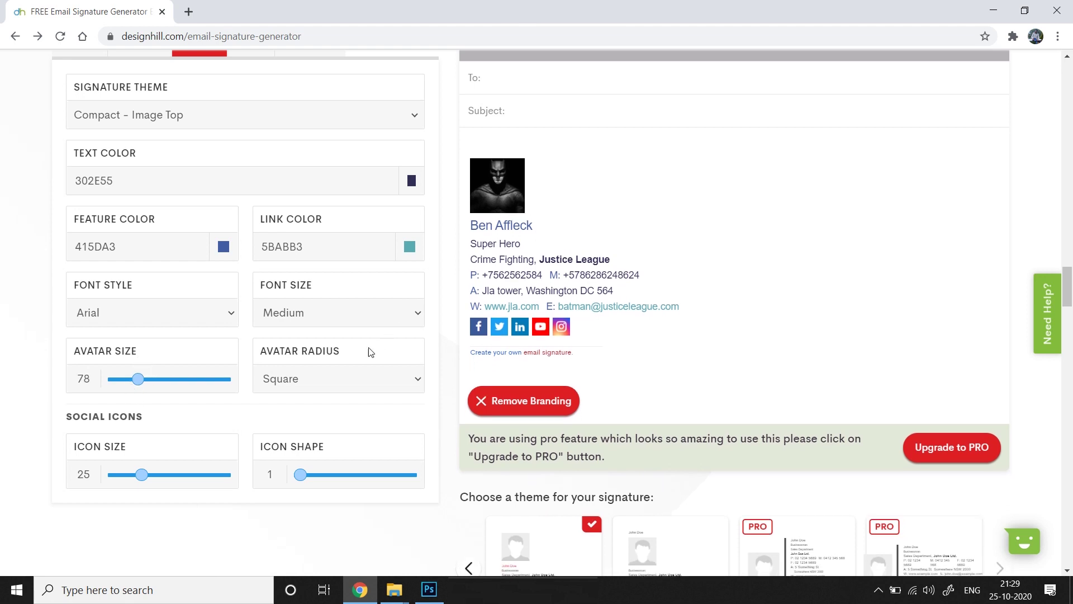
{"action": "left_click", "coordinate": [414, 387]}
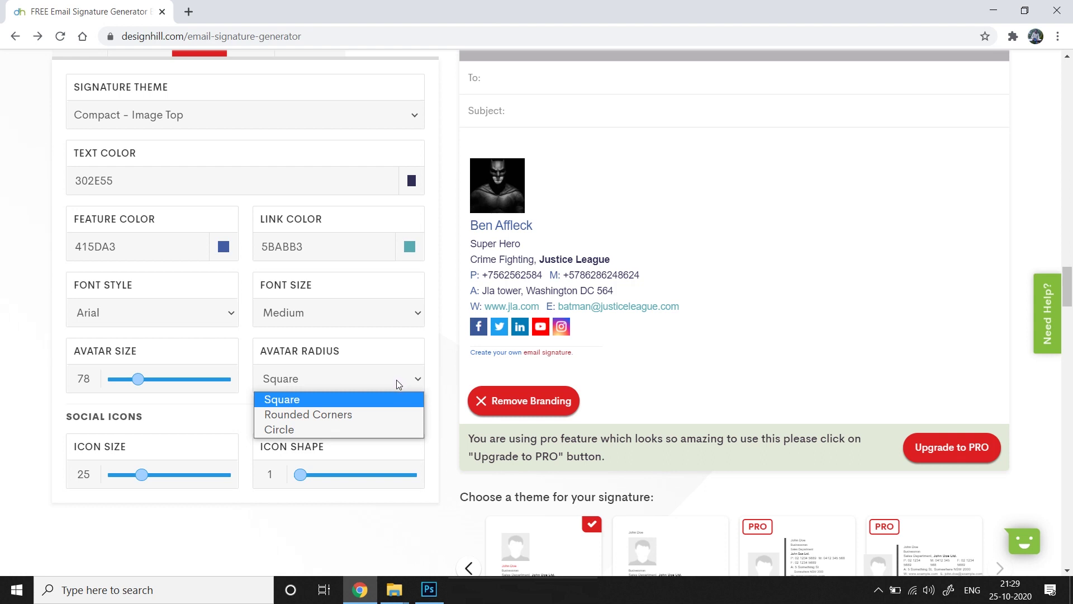
{"action": "left_click", "coordinate": [337, 414]}
{"action": "left_click", "coordinate": [385, 387]}
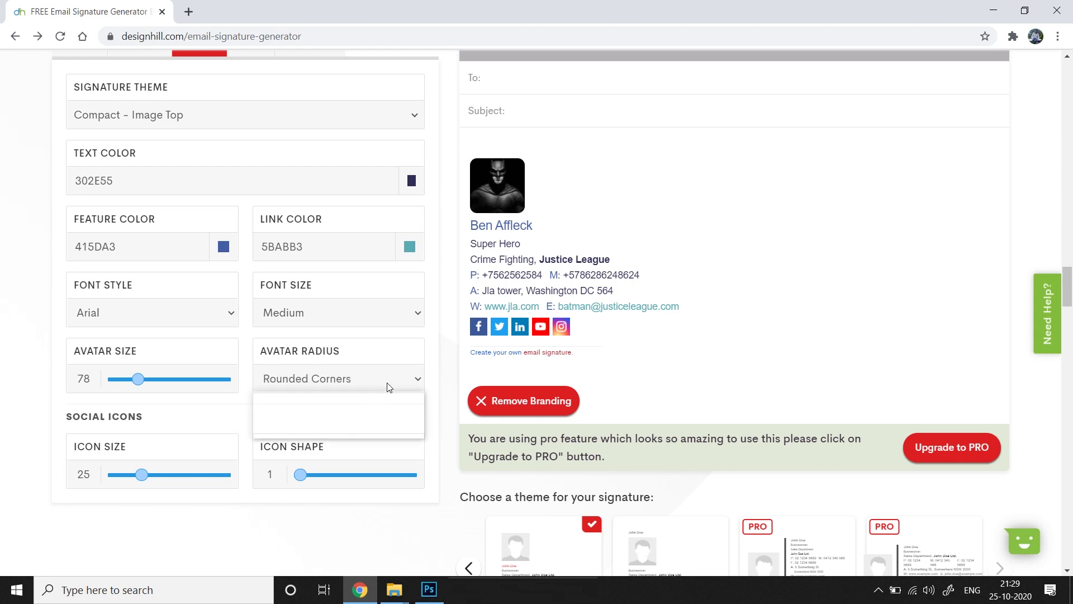
{"action": "left_click", "coordinate": [329, 401]}
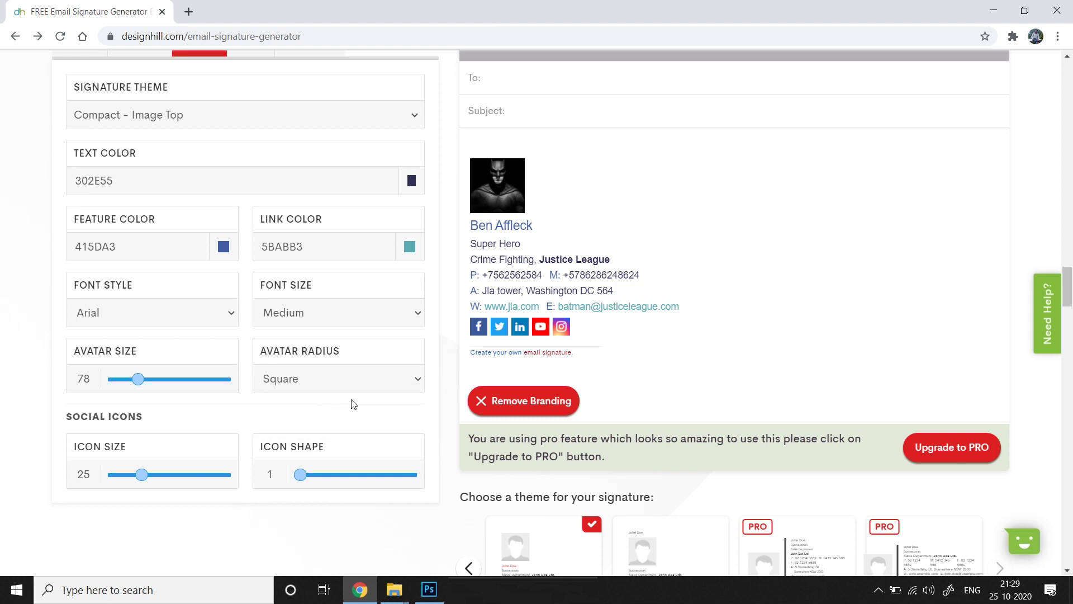
{"action": "left_click", "coordinate": [410, 380]}
{"action": "left_click", "coordinate": [349, 418]}
{"action": "left_click", "coordinate": [382, 389]}
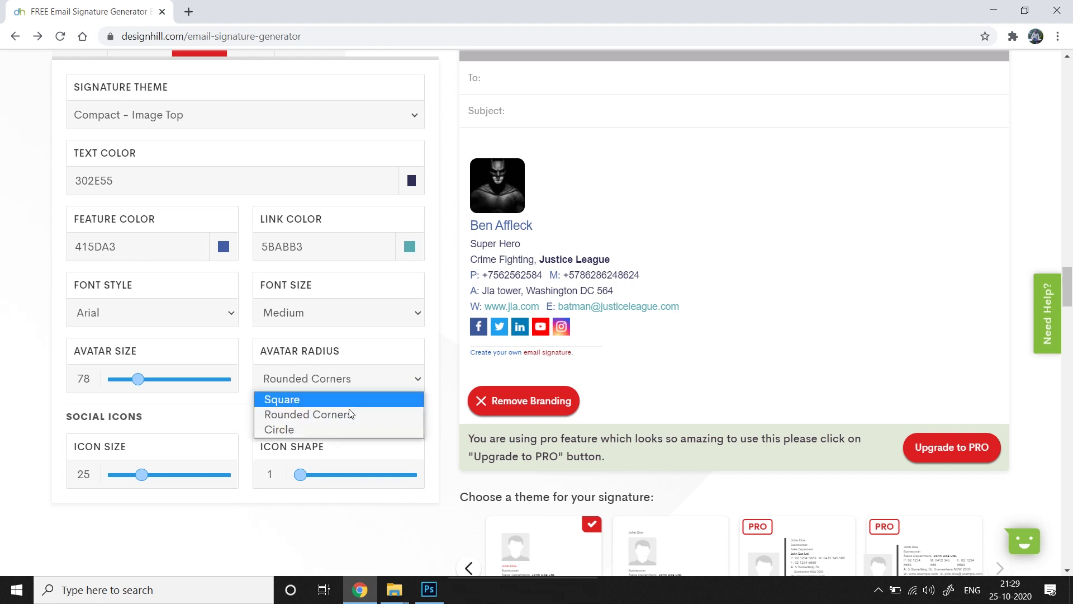
{"action": "left_click", "coordinate": [352, 428]}
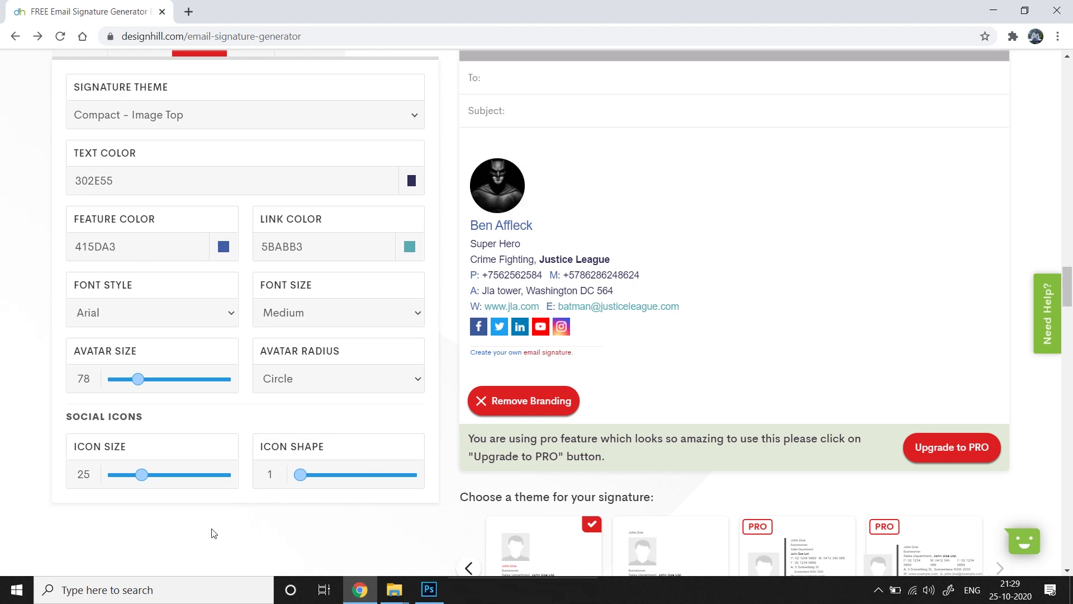
{"action": "left_click", "coordinate": [374, 376]}
{"action": "left_click", "coordinate": [349, 417]}
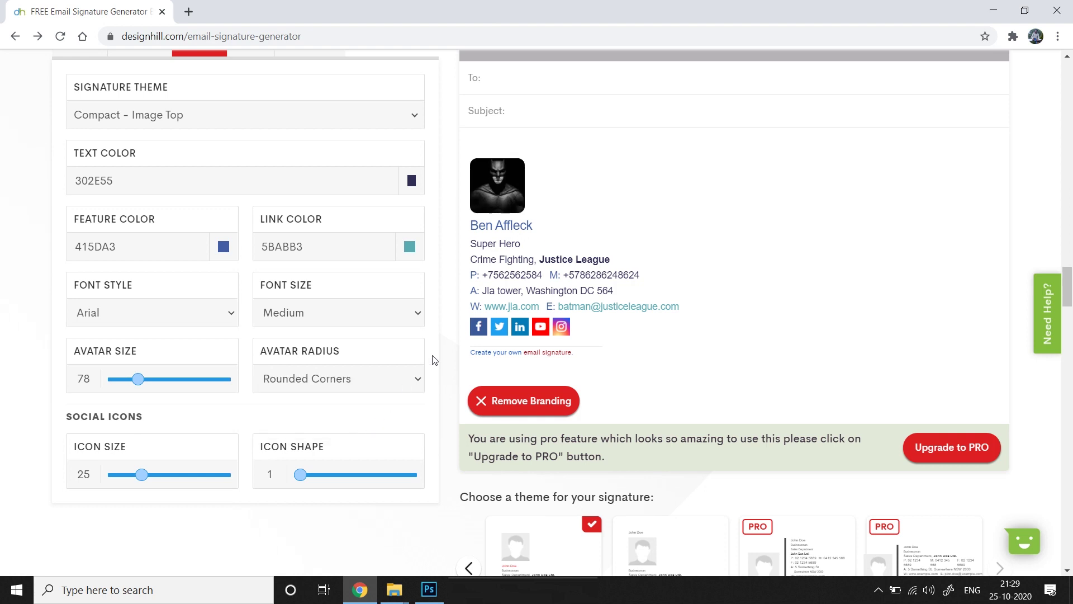
Enlarge the social icons to size 27 with icon shape 2
{"action": "scroll", "coordinate": [274, 312], "scroll_direction": "down", "scroll_amount": 1}
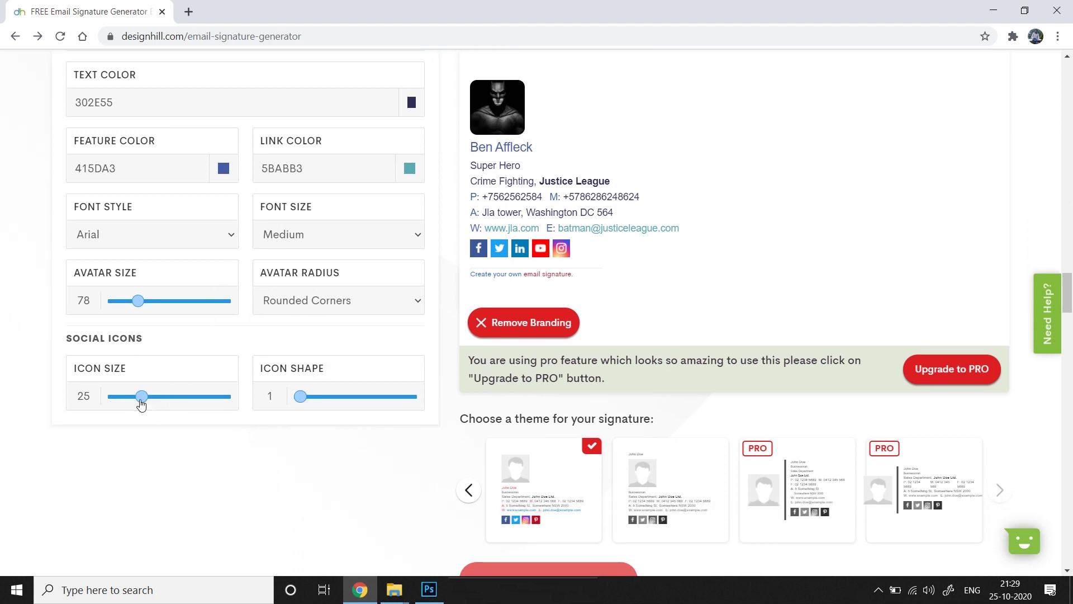
{"action": "left_click_drag", "start_coordinate": [140, 401], "coordinate": [152, 396]}
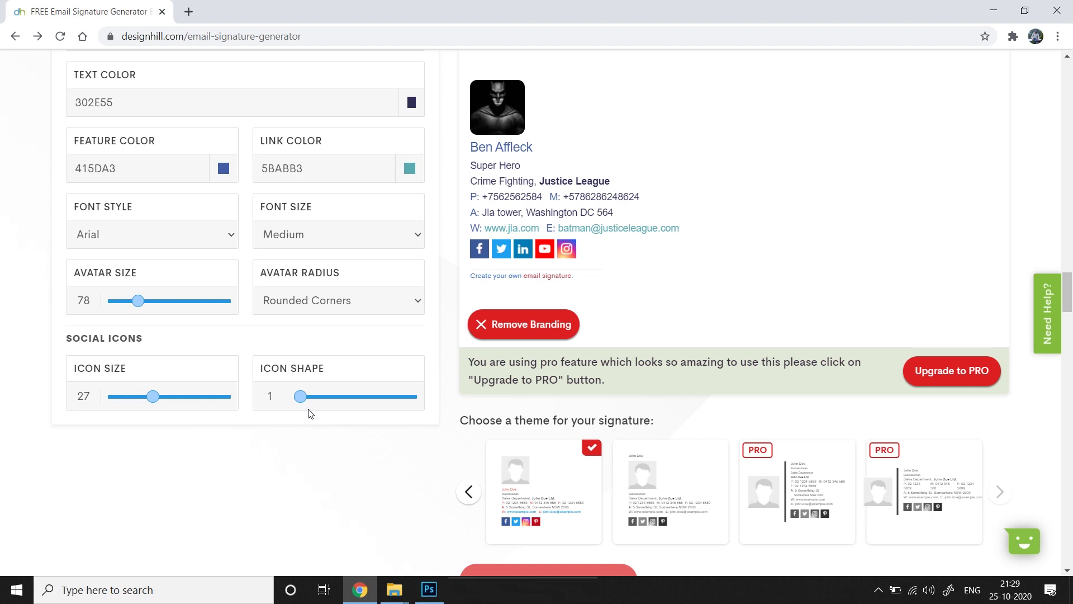
{"action": "left_click_drag", "start_coordinate": [301, 398], "coordinate": [343, 398]}
{"action": "left_click_drag", "start_coordinate": [356, 398], "coordinate": [355, 398]}
{"action": "scroll", "coordinate": [289, 446], "scroll_direction": "up", "scroll_amount": 1}
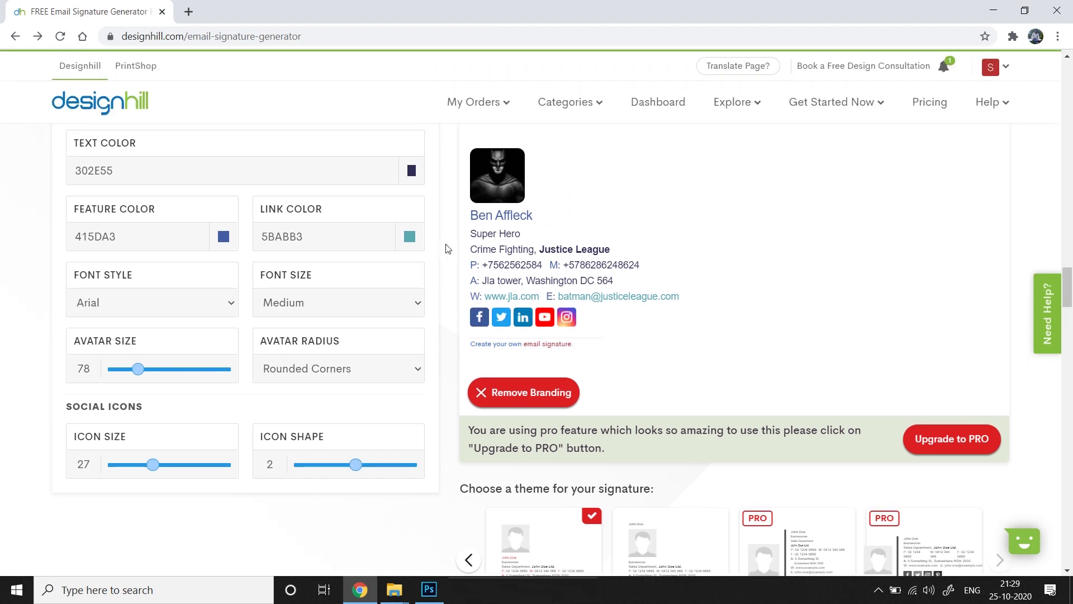
{"action": "scroll", "coordinate": [391, 385], "scroll_direction": "up", "scroll_amount": 2}
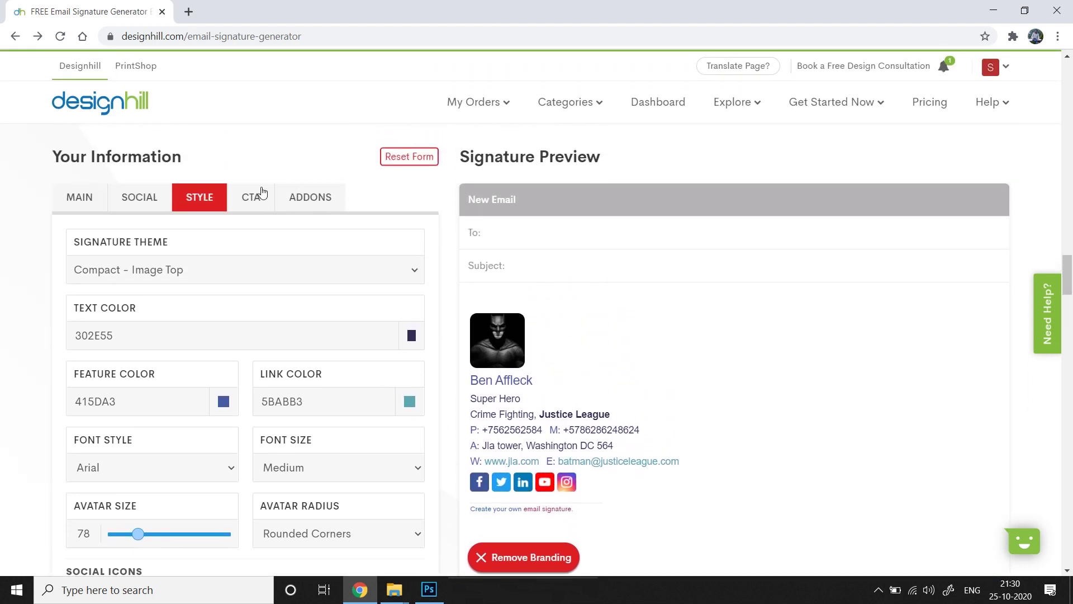
{"action": "left_click", "coordinate": [262, 197]}
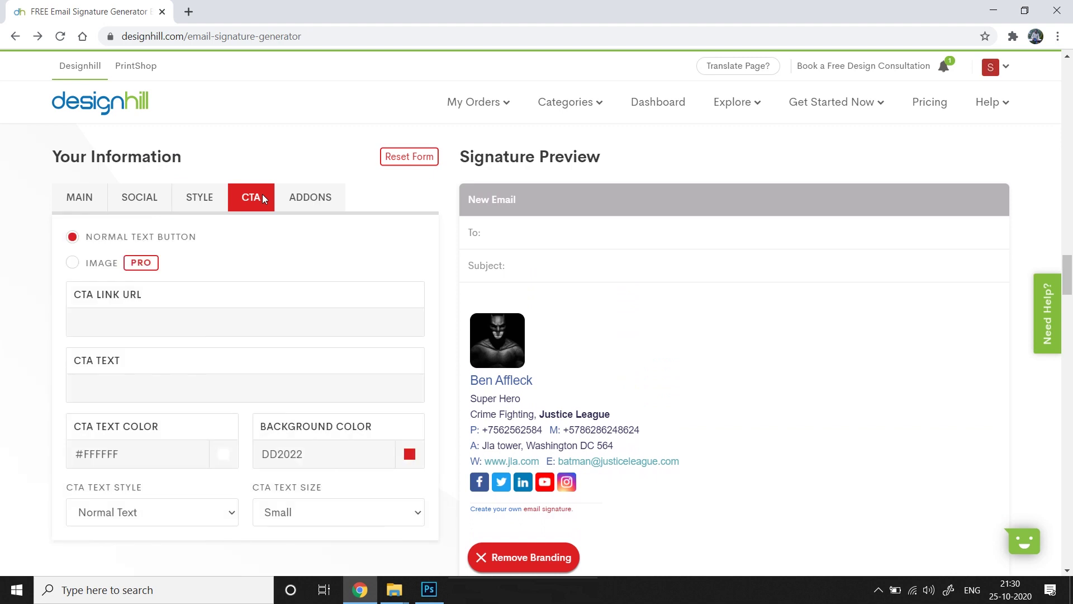
{"action": "left_click", "coordinate": [73, 262]}
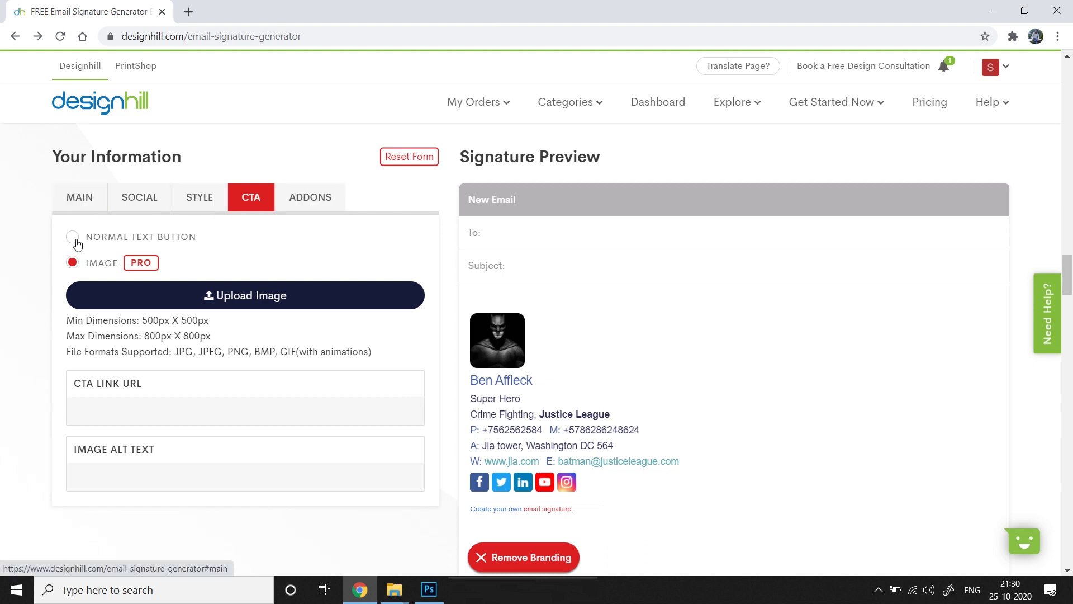
{"action": "left_click", "coordinate": [75, 240]}
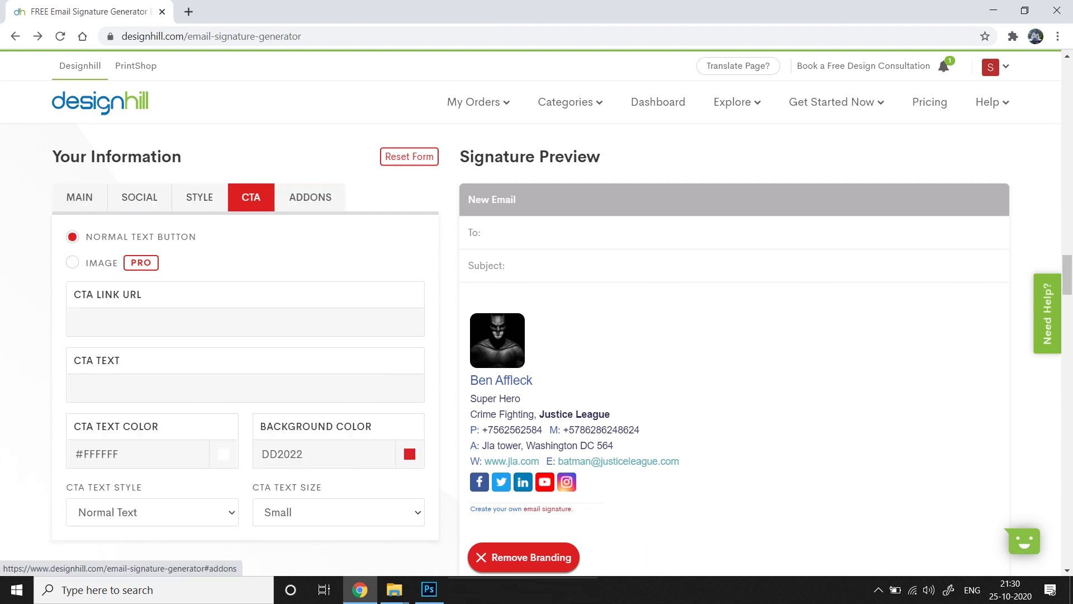
{"action": "scroll", "coordinate": [259, 295], "scroll_direction": "down", "scroll_amount": 2}
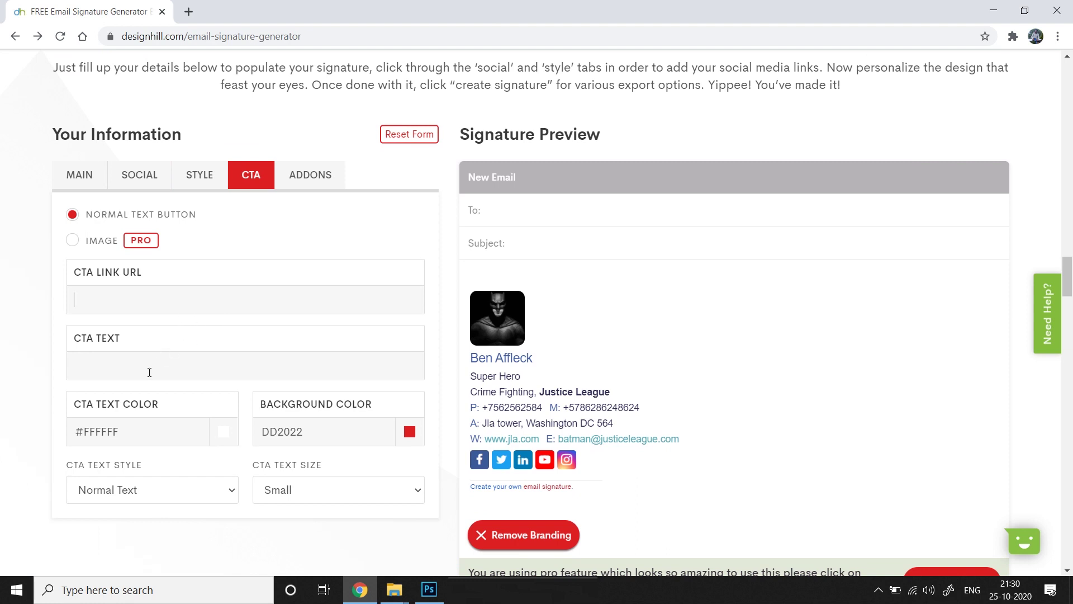
{"action": "type", "text": "www.facebook.com/batman"}
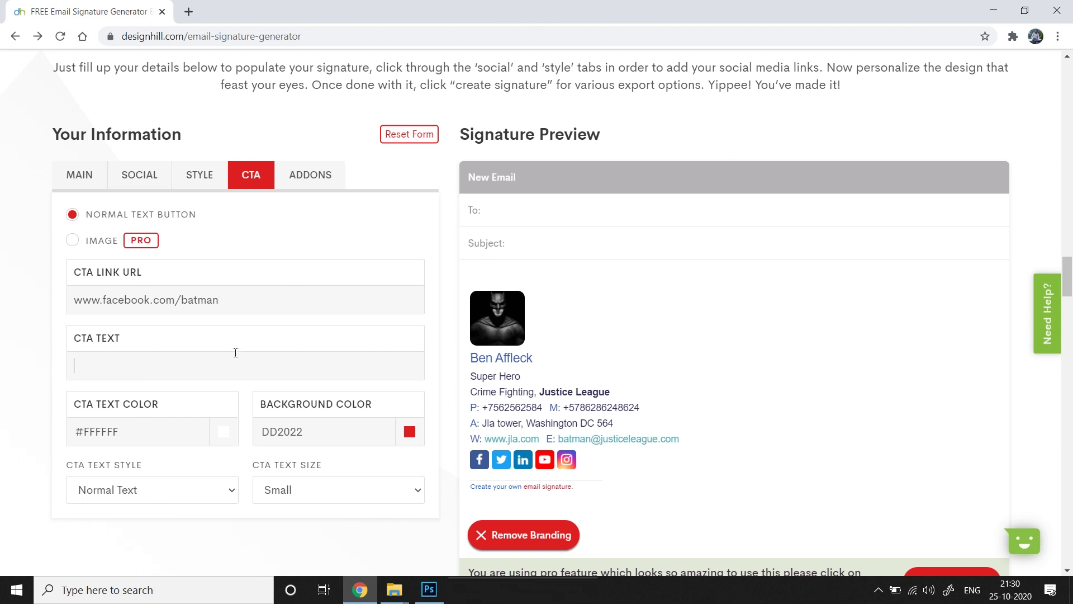
{"action": "type", "text": "SU"}
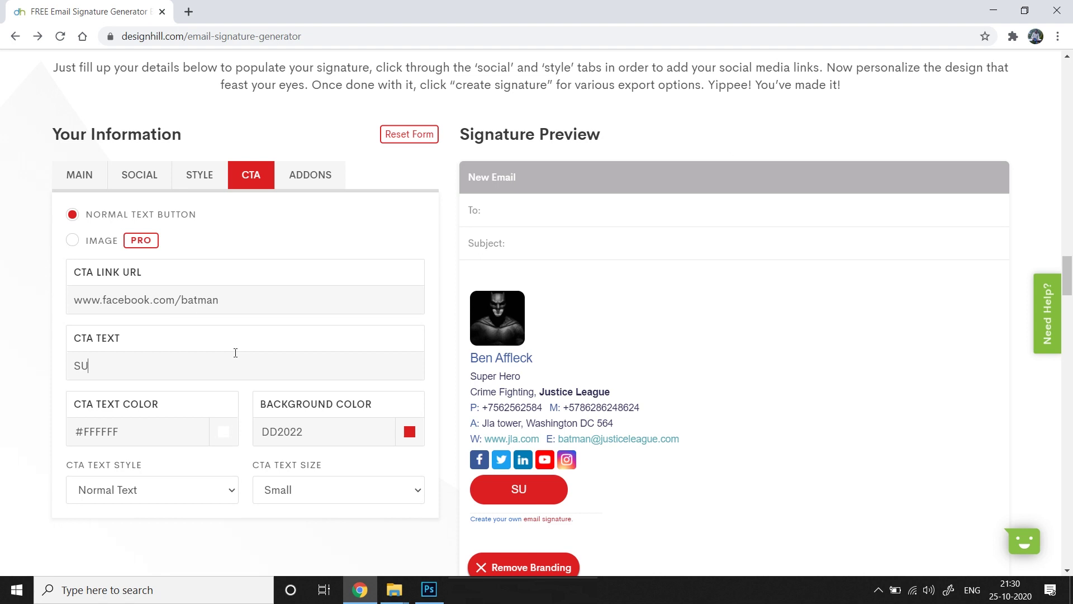
{"action": "type", "text": "BSRIBE"}
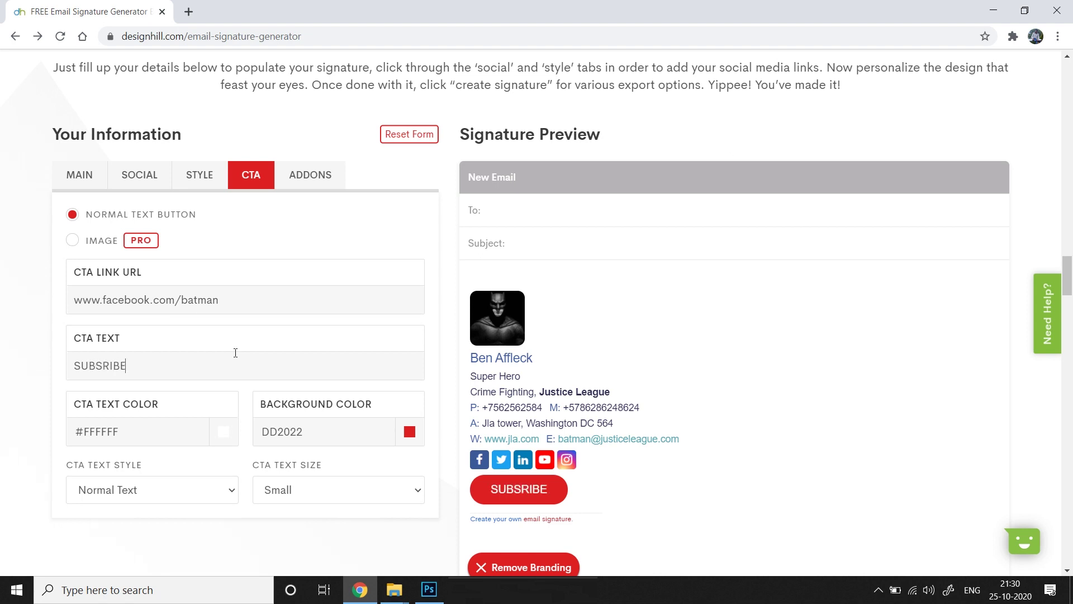
{"action": "scroll", "coordinate": [648, 350], "scroll_direction": "down", "scroll_amount": 2}
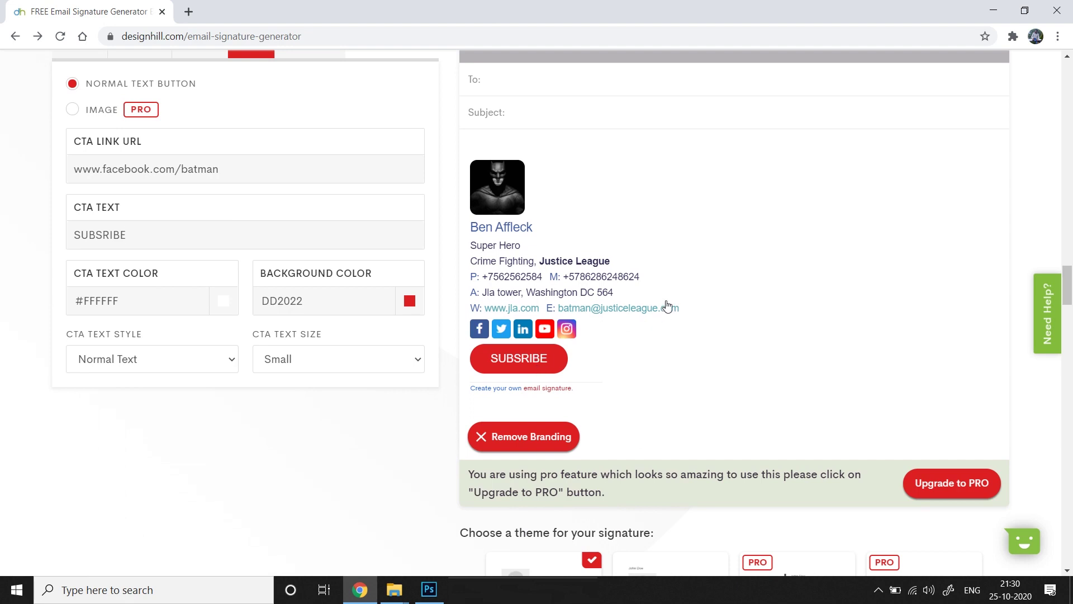
{"action": "scroll", "coordinate": [654, 330], "scroll_direction": "up", "scroll_amount": 1}
Colour the SUBSRIBE button text FCFFEE on a B71B1C background
{"action": "left_click", "coordinate": [224, 351]}
{"action": "left_click", "coordinate": [227, 365]}
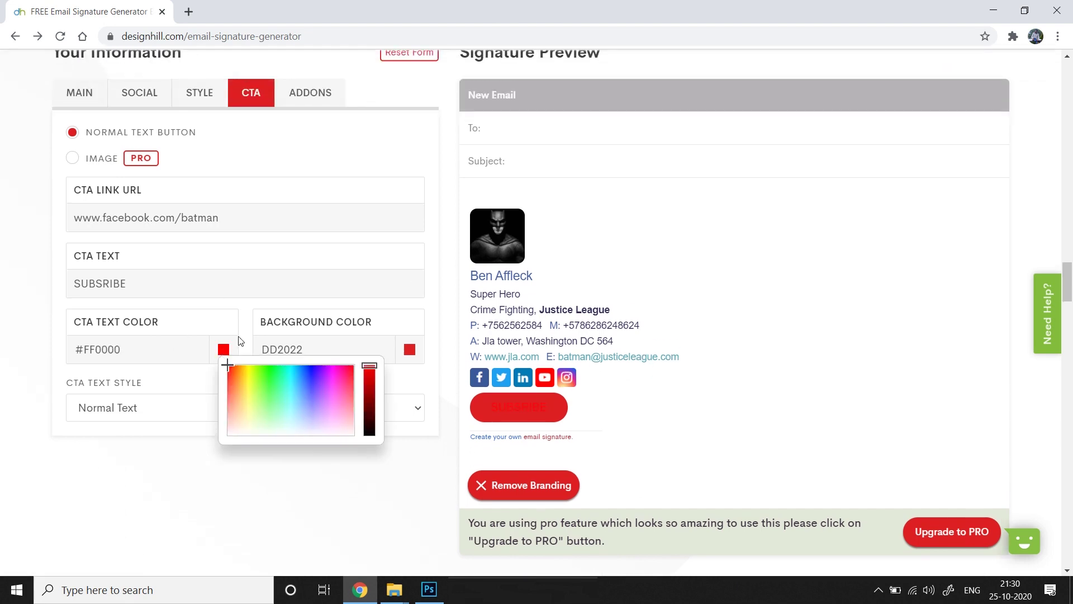
{"action": "left_click", "coordinate": [252, 429]}
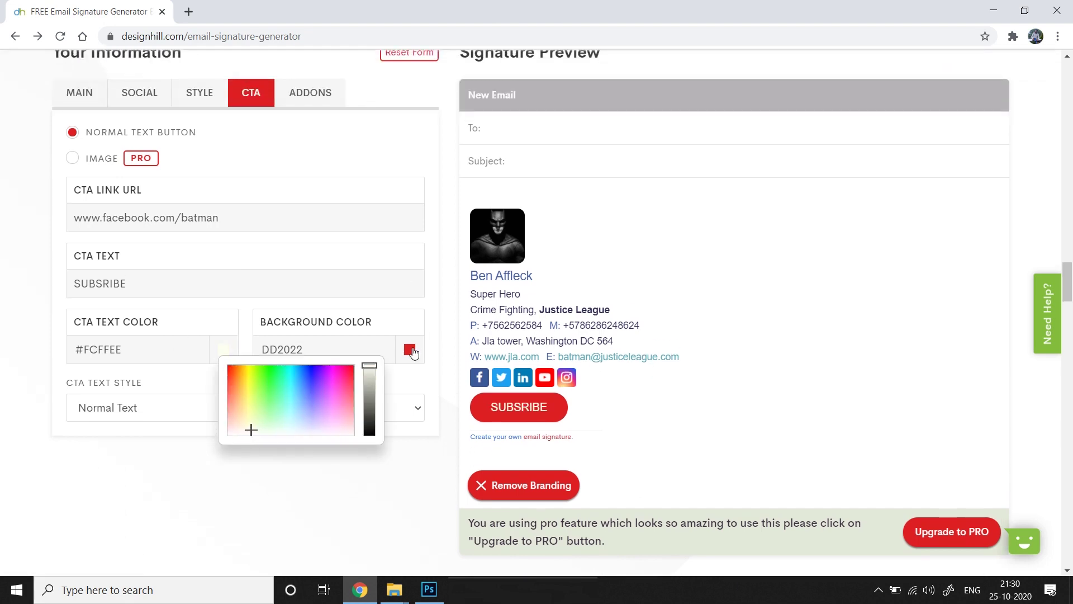
{"action": "left_click", "coordinate": [409, 349]}
{"action": "left_click", "coordinate": [555, 398]}
{"action": "left_click", "coordinate": [344, 486]}
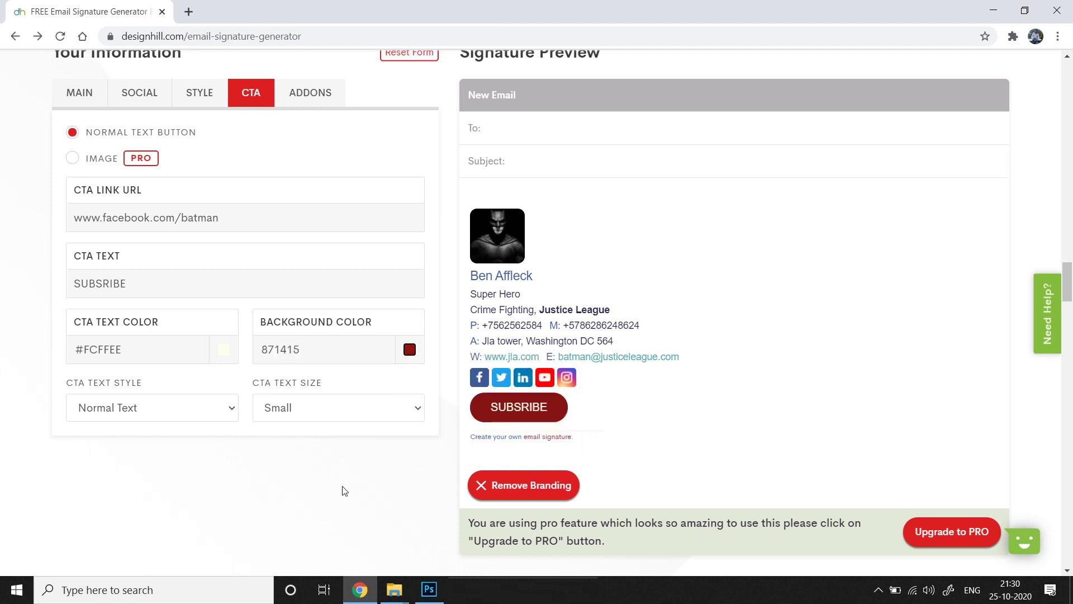
{"action": "left_click", "coordinate": [409, 349]}
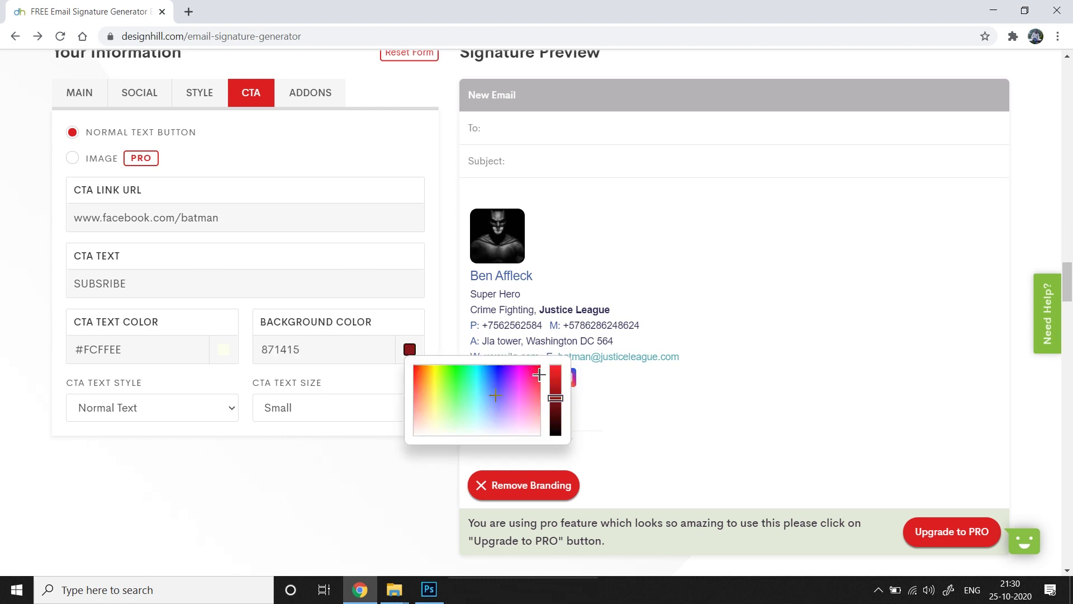
{"action": "left_click", "coordinate": [555, 391]}
{"action": "left_click", "coordinate": [344, 485]}
Make the button text Bold and settle its size on Small
{"action": "left_click", "coordinate": [237, 413]}
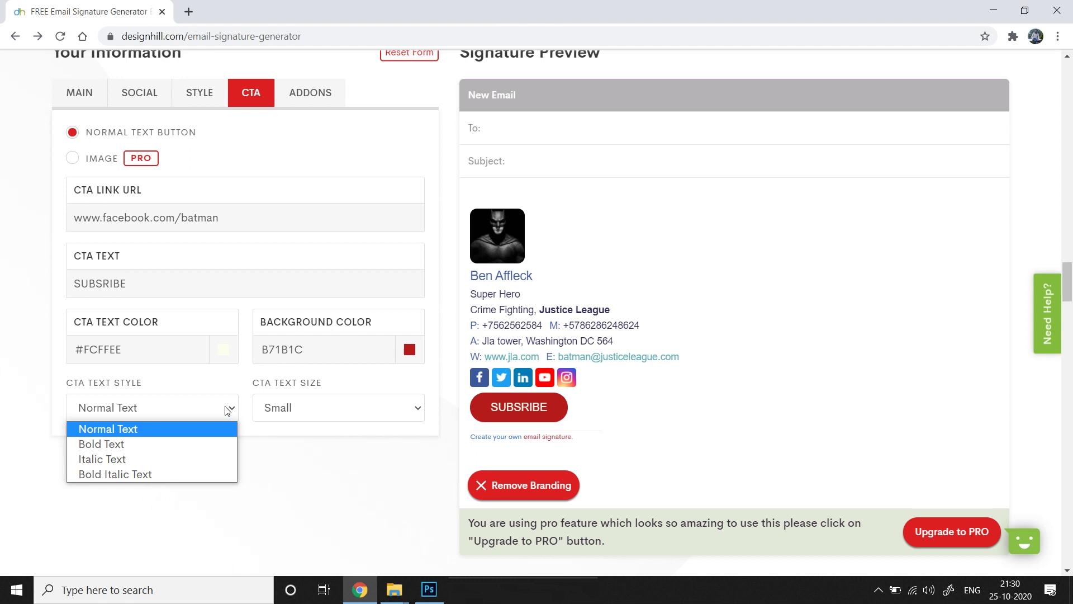
{"action": "left_click", "coordinate": [151, 445]}
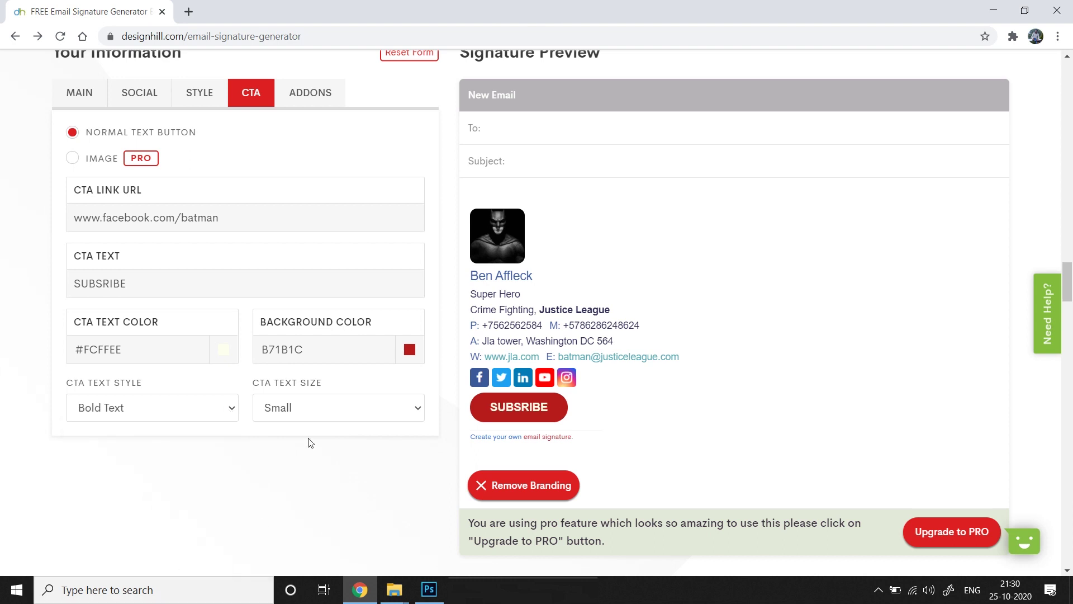
{"action": "left_click", "coordinate": [419, 418]}
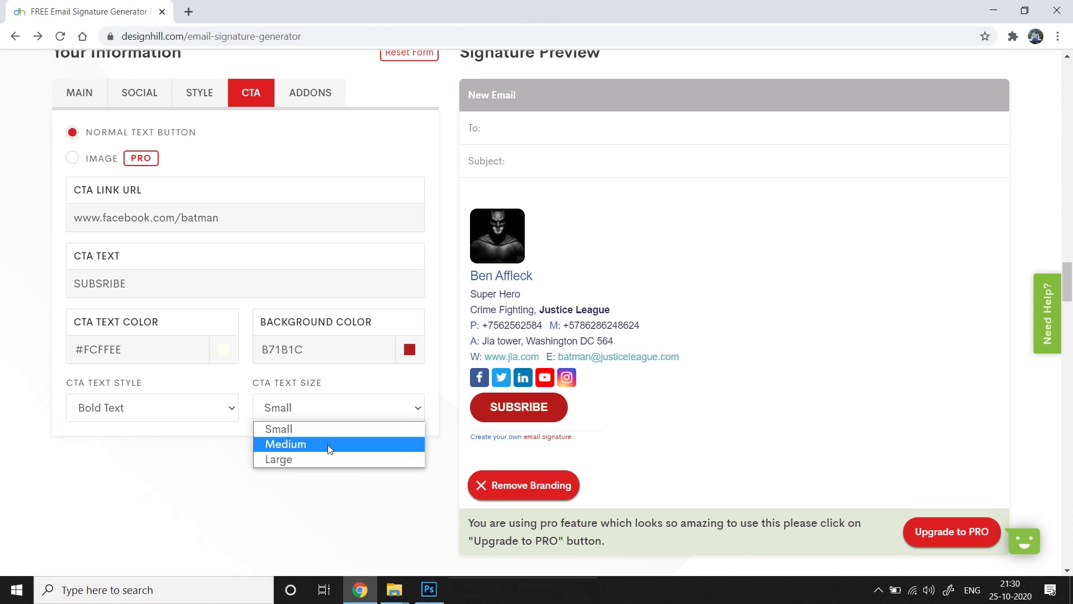
{"action": "left_click", "coordinate": [329, 445]}
{"action": "left_click", "coordinate": [416, 412]}
{"action": "left_click", "coordinate": [356, 457]}
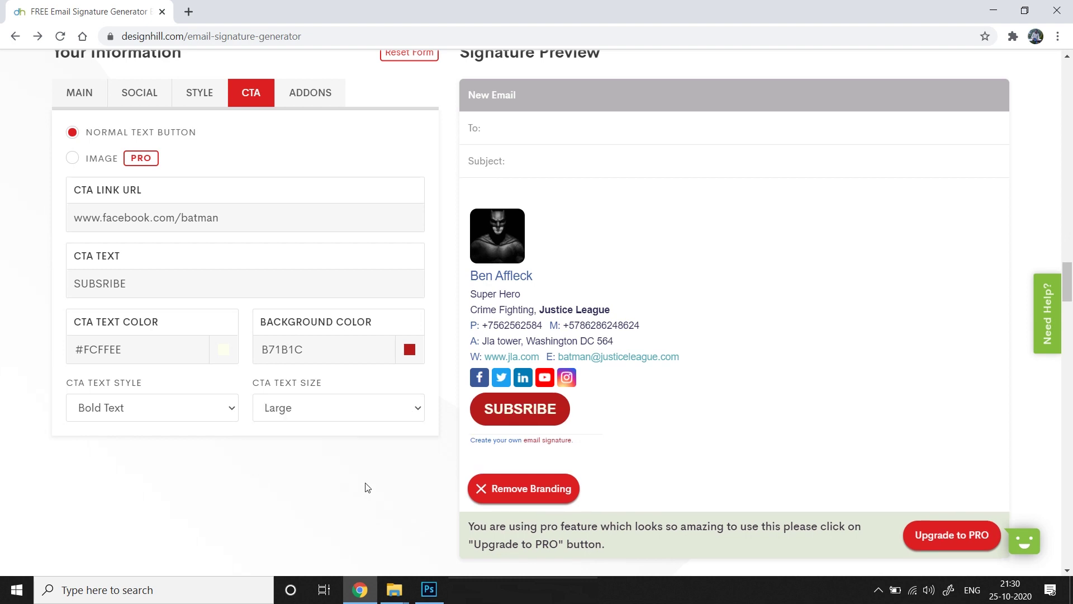
{"action": "left_click", "coordinate": [416, 415]}
{"action": "left_click", "coordinate": [312, 445]}
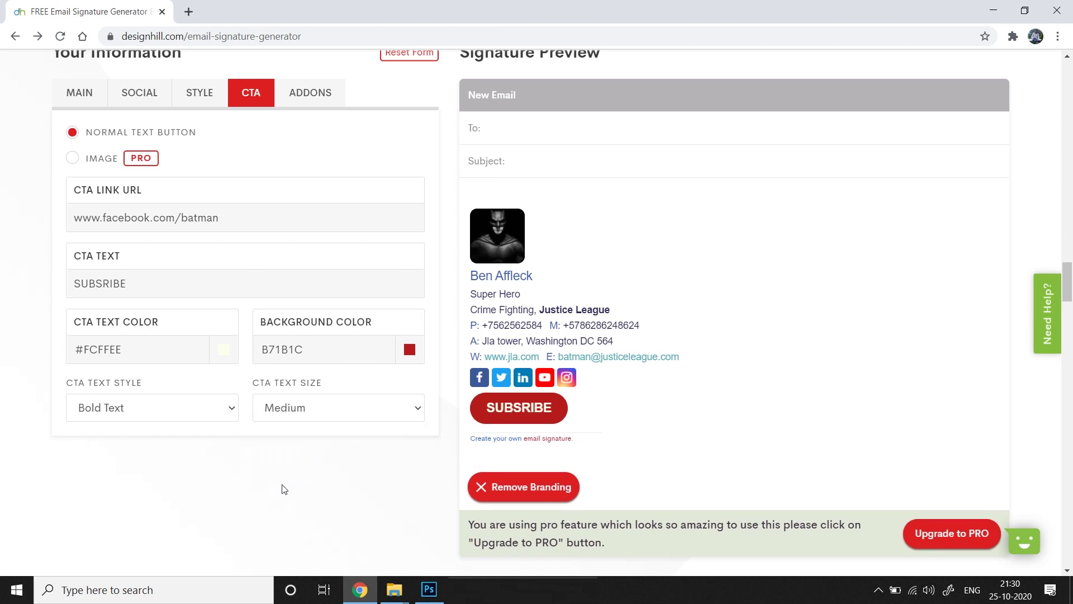
{"action": "left_click", "coordinate": [335, 408]}
{"action": "left_click", "coordinate": [278, 427]}
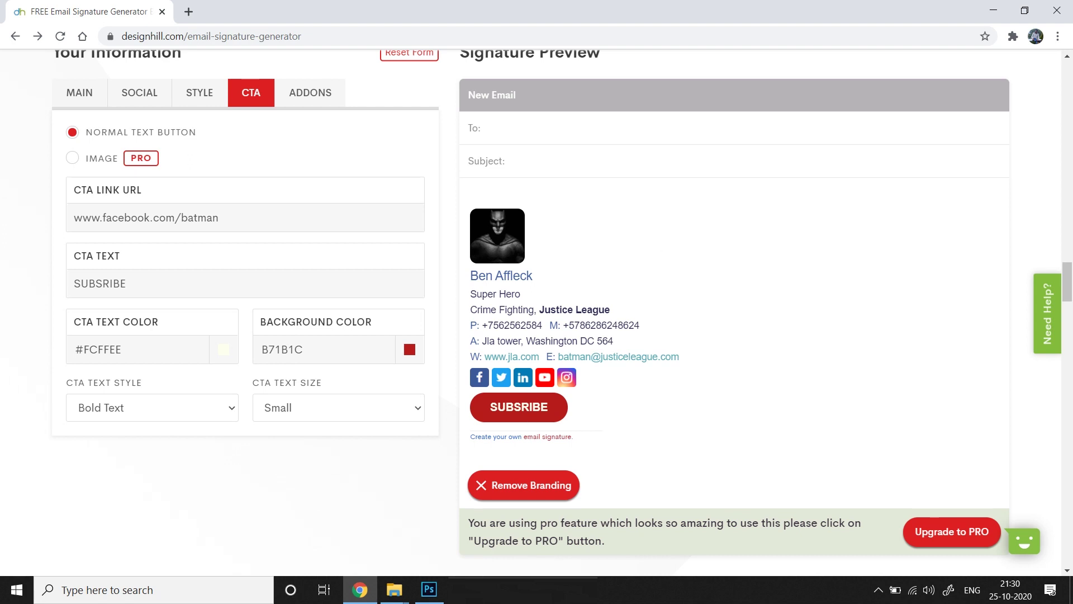
{"action": "scroll", "coordinate": [695, 352], "scroll_direction": "up", "scroll_amount": 4}
{"action": "scroll", "coordinate": [695, 352], "scroll_direction": "down", "scroll_amount": 4}
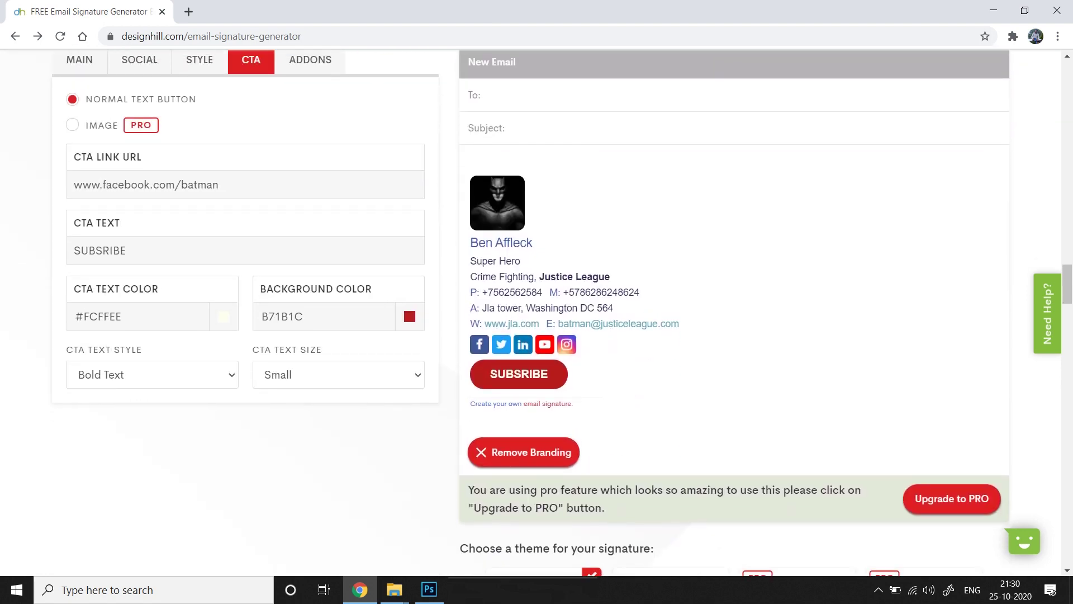
{"action": "scroll", "coordinate": [313, 280], "scroll_direction": "up", "scroll_amount": 4}
Add a Disclaimer add-on to the signature from the ADDONS list
{"action": "left_click", "coordinate": [310, 283]}
{"action": "scroll", "coordinate": [648, 459], "scroll_direction": "down", "scroll_amount": 1}
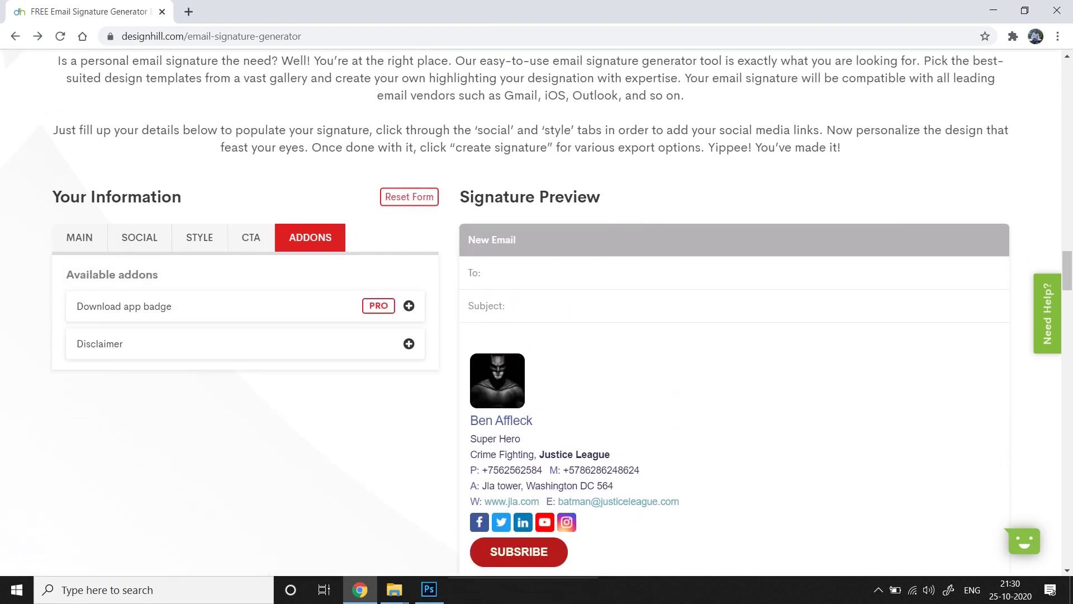
{"action": "left_click", "coordinate": [320, 340]}
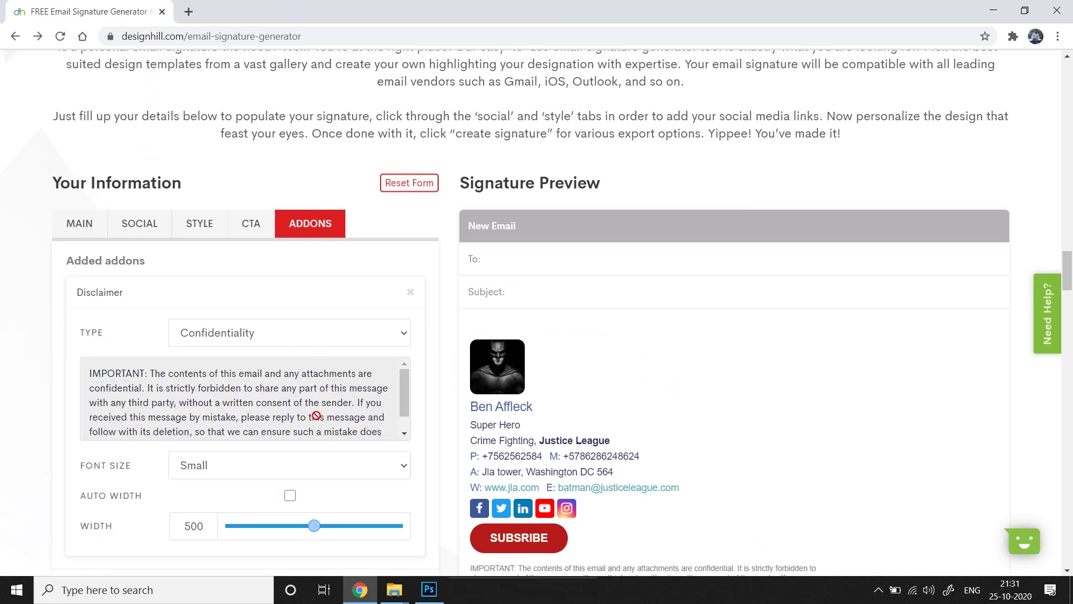
{"action": "scroll", "coordinate": [442, 285], "scroll_direction": "down", "scroll_amount": 1}
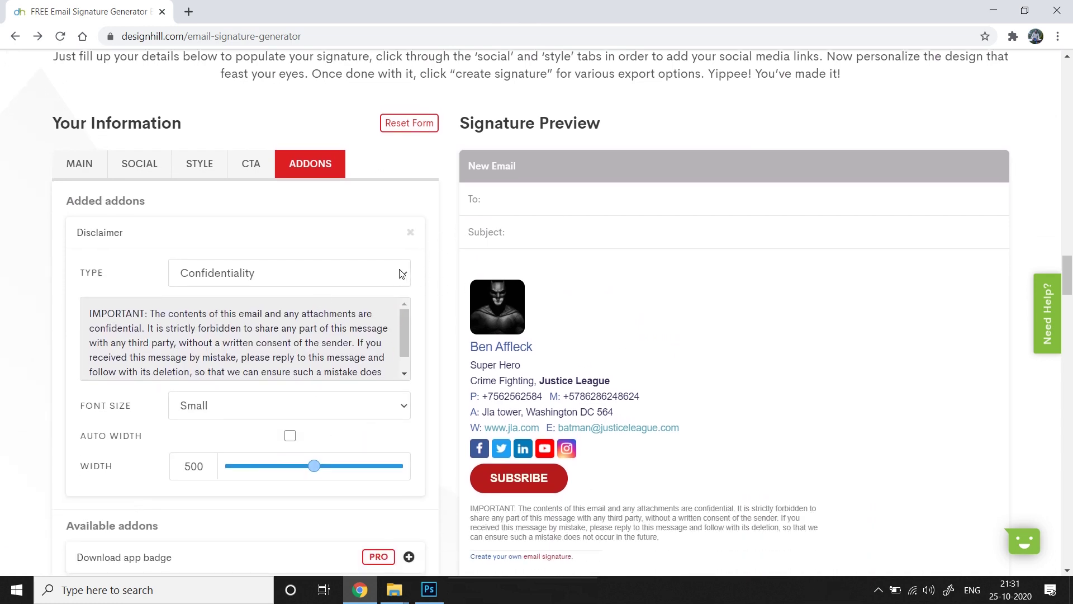
{"action": "scroll", "coordinate": [404, 335], "scroll_direction": "down", "scroll_amount": 1}
{"action": "scroll", "coordinate": [403, 336], "scroll_direction": "up", "scroll_amount": 1}
Set the disclaimer type to Confidentiality
{"action": "left_click", "coordinate": [397, 276]}
{"action": "key", "text": "Return"}
{"action": "left_click", "coordinate": [400, 274]}
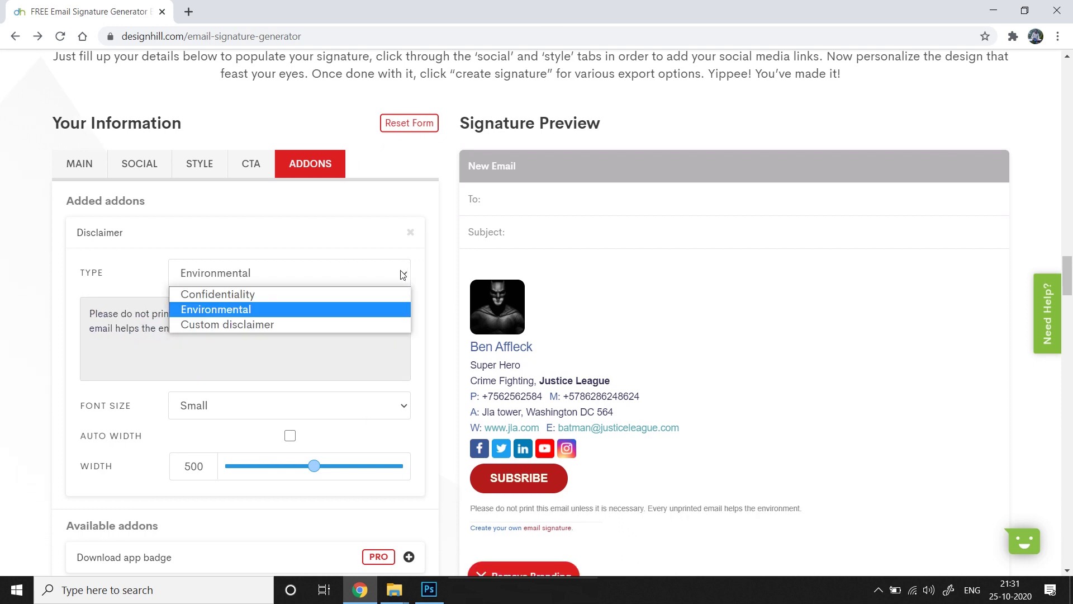
{"action": "left_click", "coordinate": [316, 327]}
{"action": "left_click", "coordinate": [362, 320]}
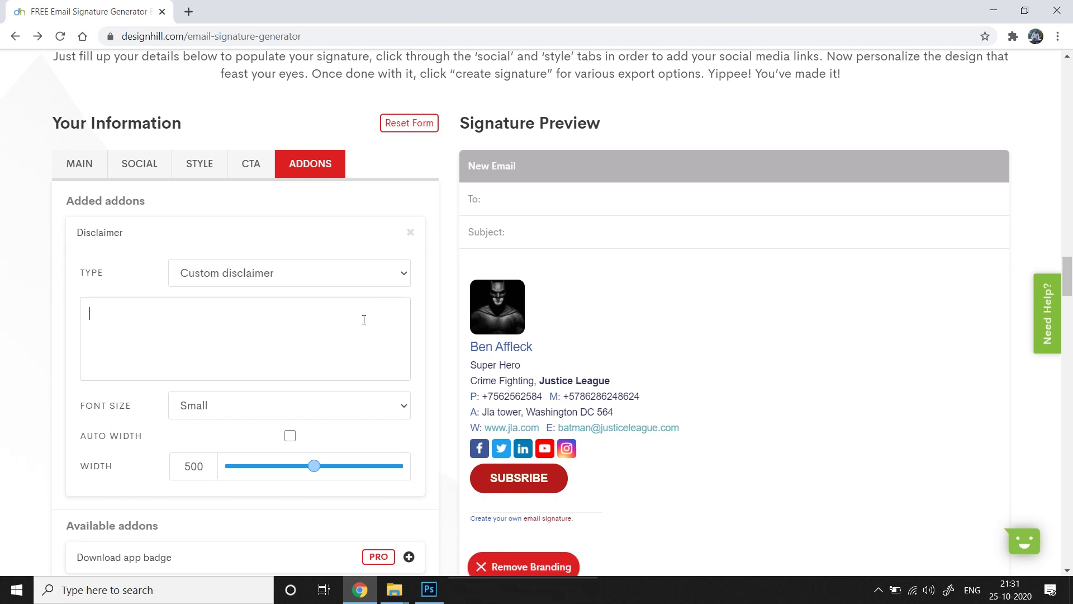
{"action": "type", "text": "SDFGGDFBD"}
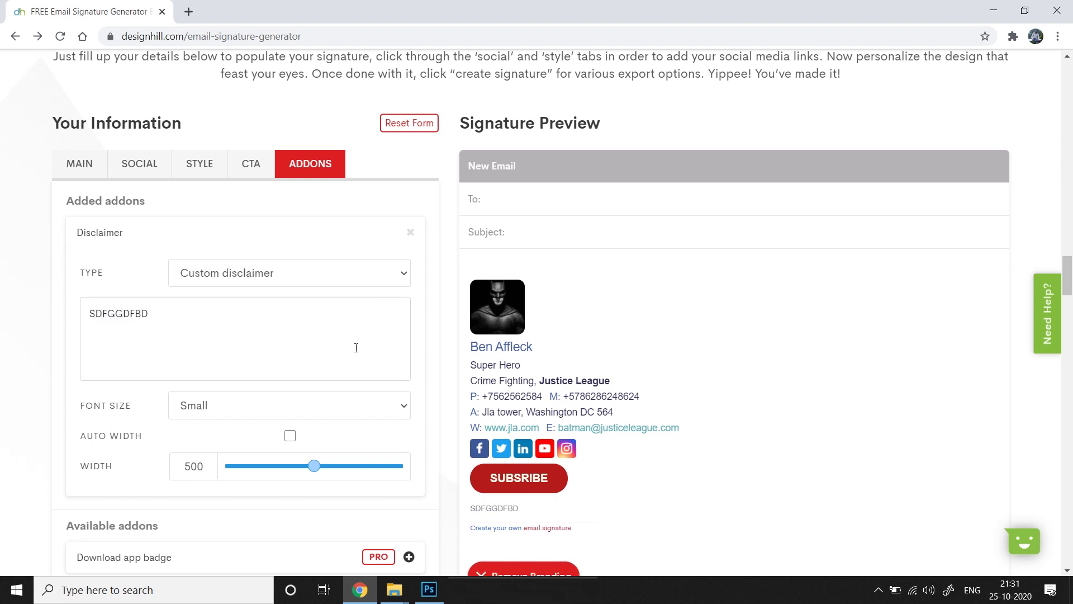
{"action": "type", "text": "fdgdhdf"}
{"action": "left_click", "coordinate": [408, 270]}
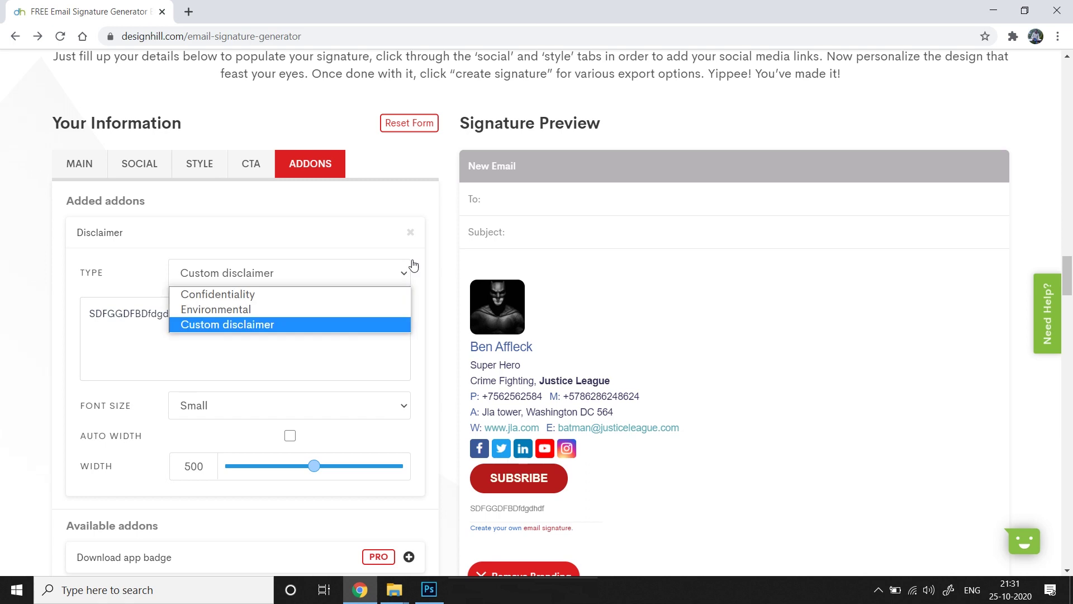
{"action": "left_click", "coordinate": [329, 298]}
Make the disclaimer text Extra Small and narrow its width with Auto Width off
{"action": "scroll", "coordinate": [363, 303], "scroll_direction": "down", "scroll_amount": 1}
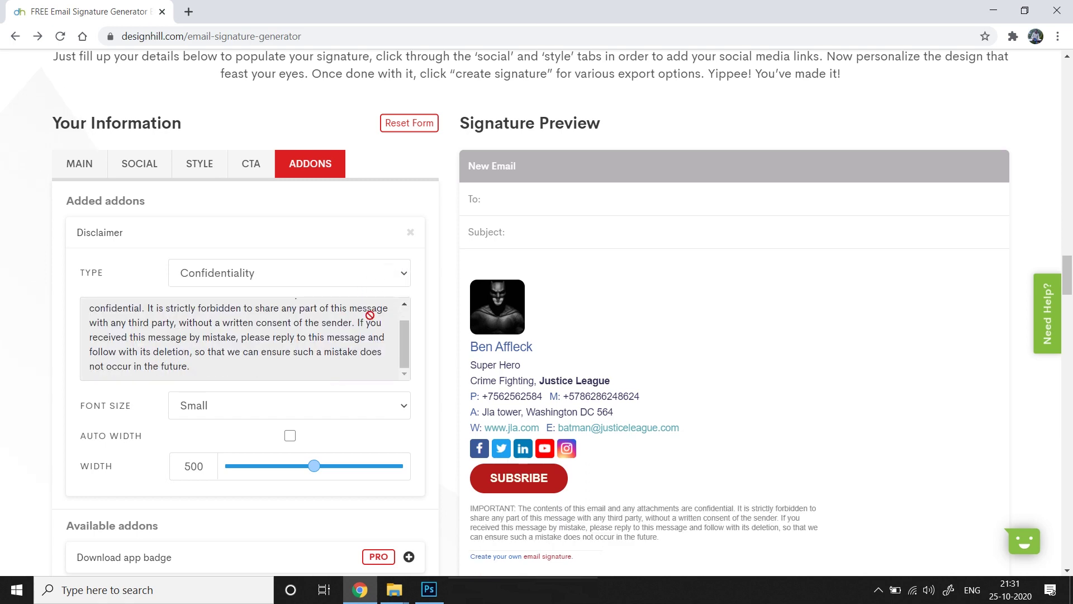
{"action": "left_click", "coordinate": [403, 409]}
{"action": "left_click", "coordinate": [335, 424]}
{"action": "scroll", "coordinate": [681, 148], "scroll_direction": "down", "scroll_amount": 2}
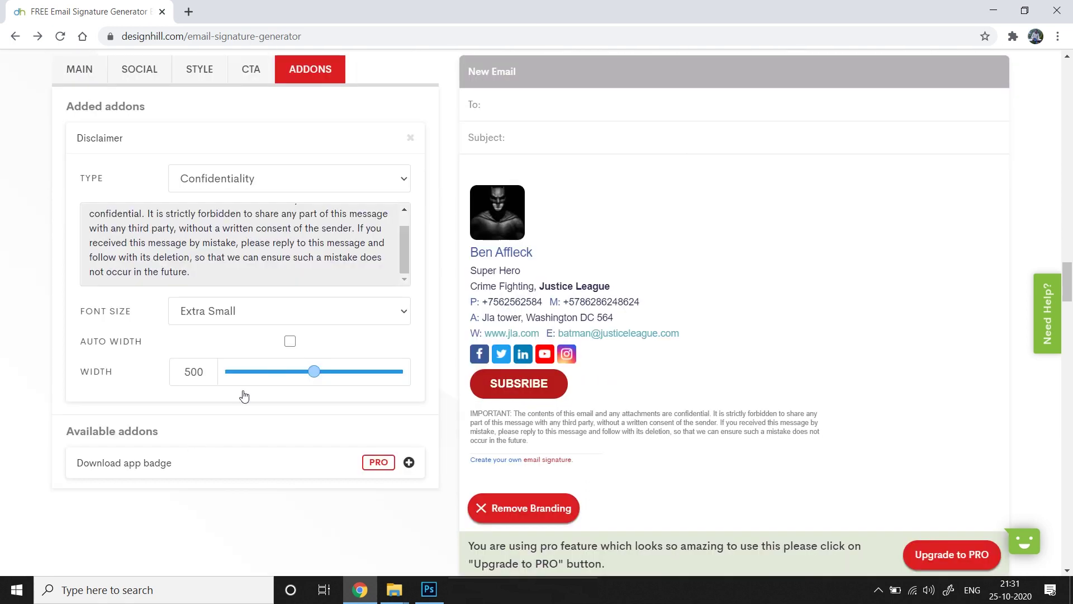
{"action": "left_click", "coordinate": [289, 341]}
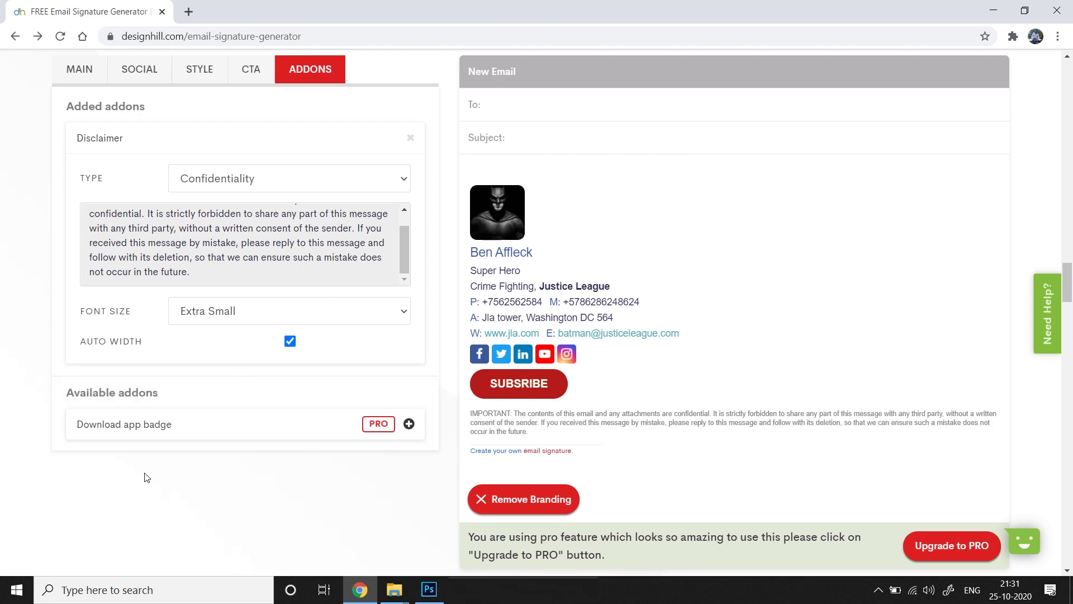
{"action": "left_click", "coordinate": [290, 341]}
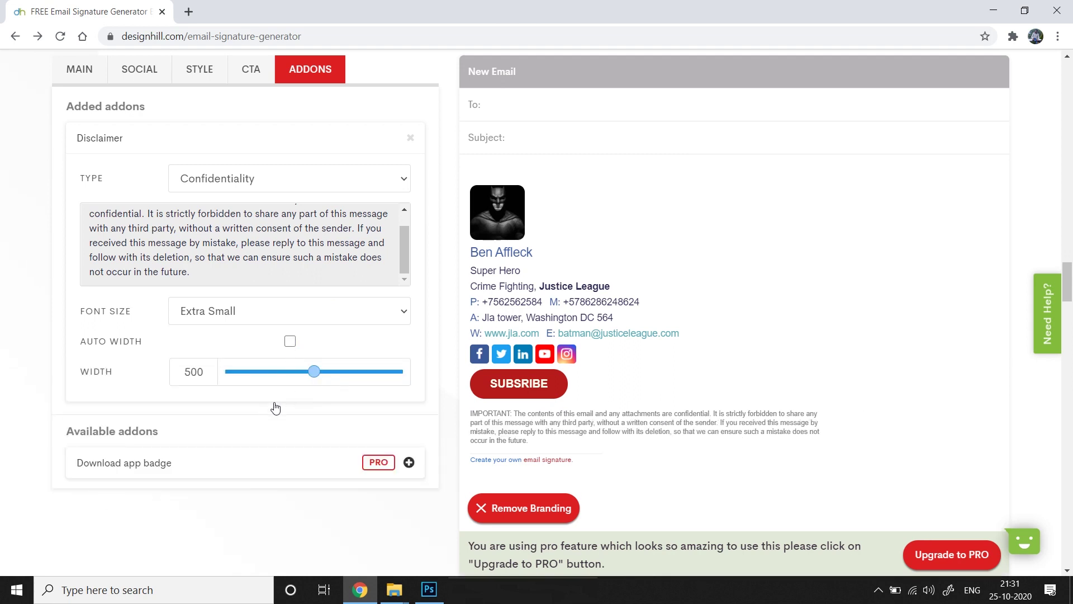
{"action": "left_click_drag", "start_coordinate": [314, 371], "coordinate": [297, 371]}
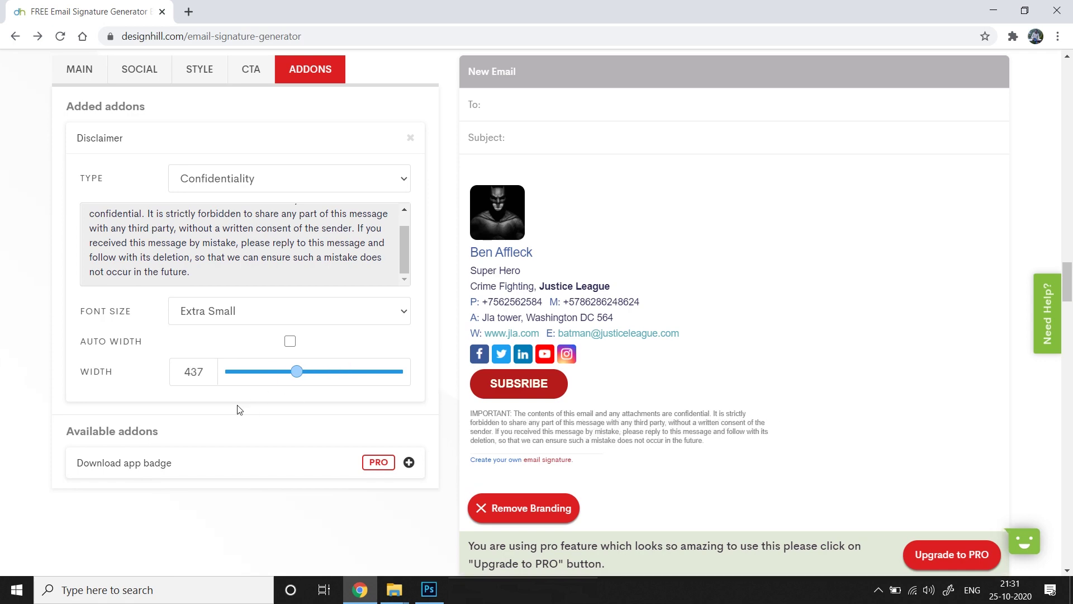
{"action": "scroll", "coordinate": [513, 267], "scroll_direction": "up", "scroll_amount": 3}
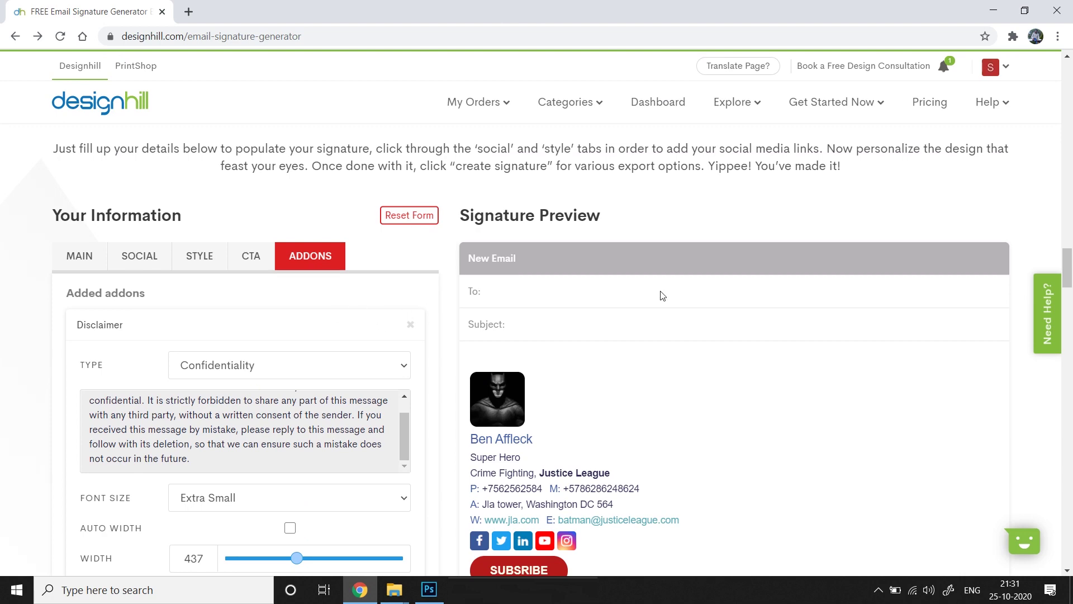
{"action": "scroll", "coordinate": [471, 237], "scroll_direction": "down", "scroll_amount": 3}
{"action": "scroll", "coordinate": [471, 238], "scroll_direction": "up", "scroll_amount": 2}
{"action": "left_click", "coordinate": [249, 177]}
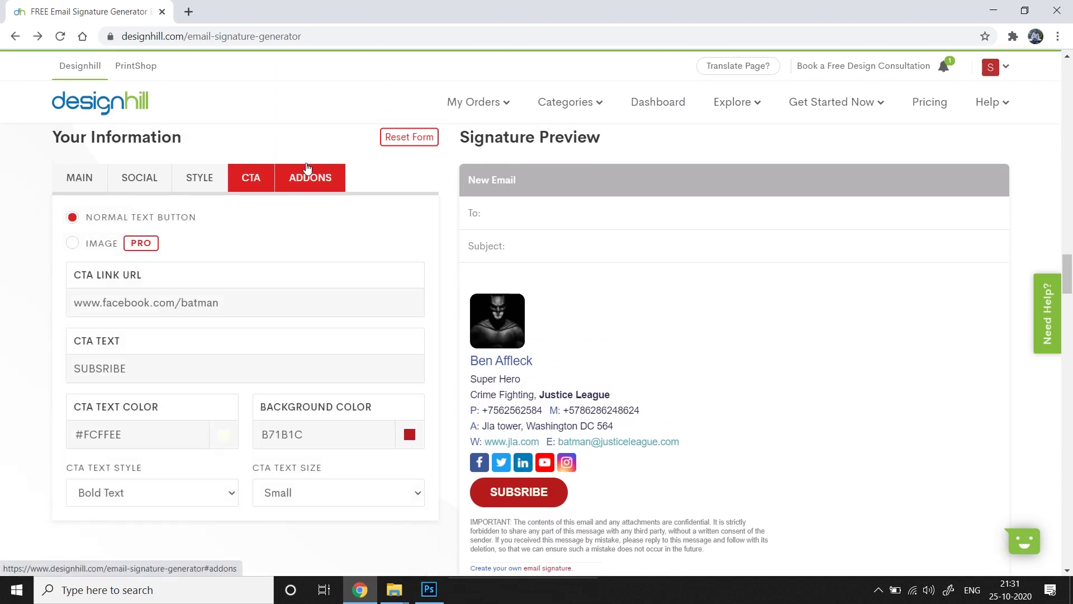
{"action": "left_click", "coordinate": [340, 178]}
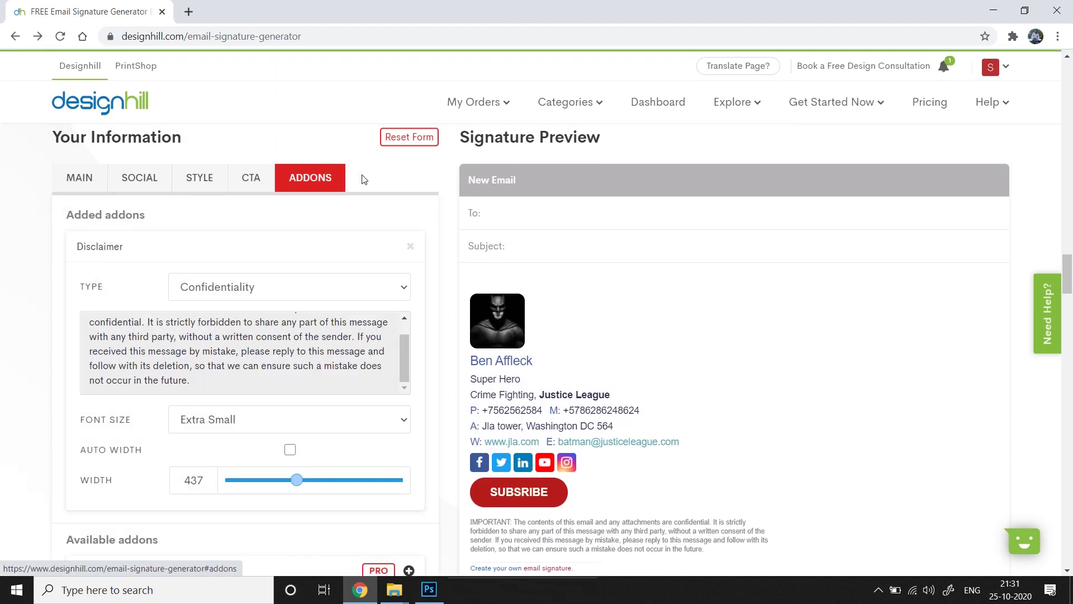
{"action": "scroll", "coordinate": [357, 342], "scroll_direction": "down", "scroll_amount": 6}
{"action": "scroll", "coordinate": [314, 393], "scroll_direction": "up", "scroll_amount": 2}
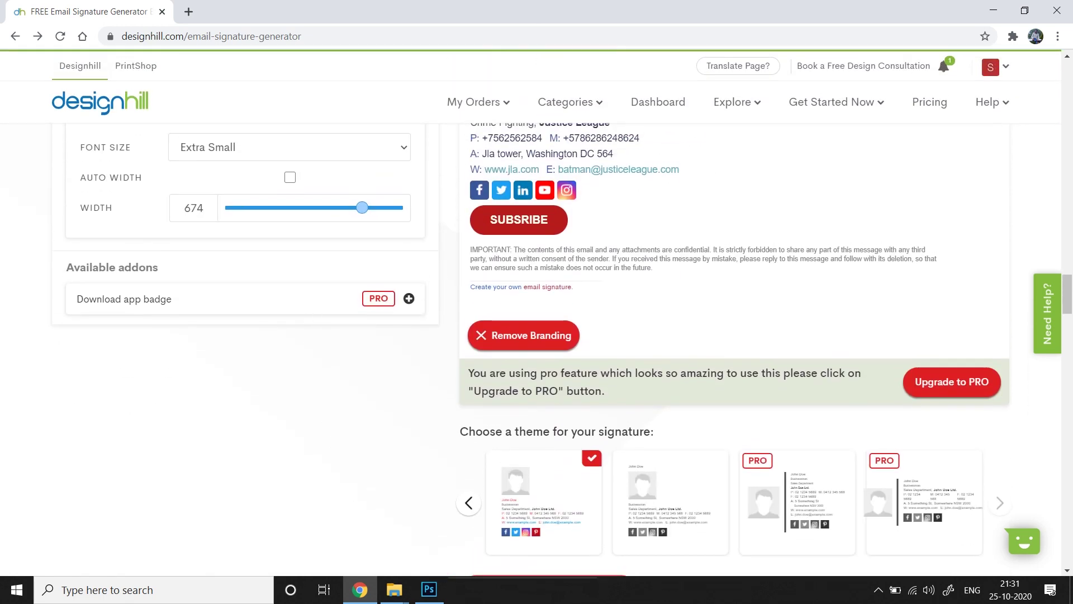
{"action": "scroll", "coordinate": [293, 446], "scroll_direction": "down", "scroll_amount": 3}
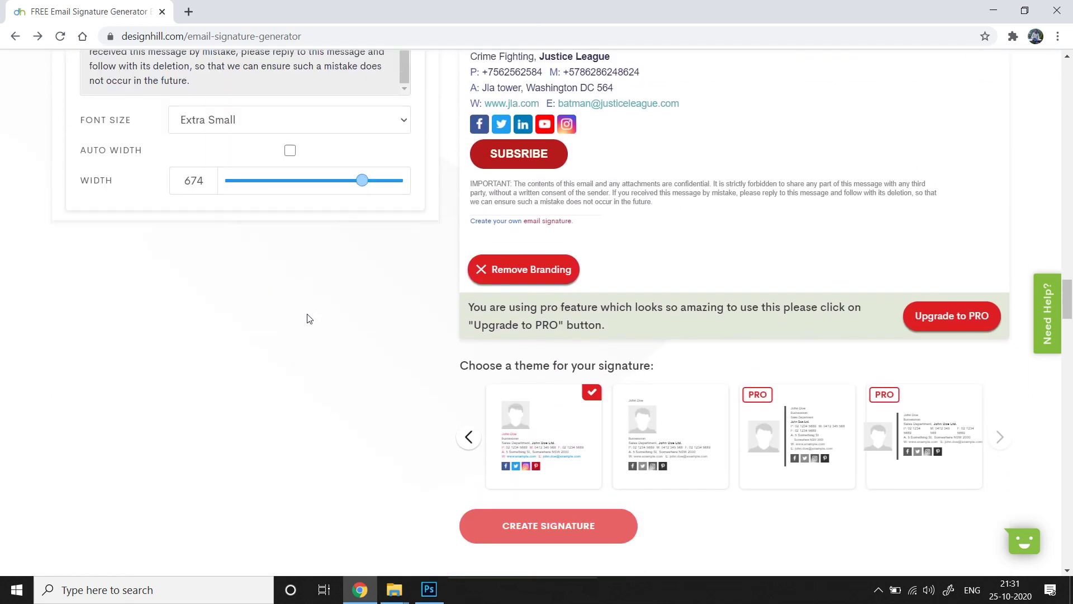
{"action": "scroll", "coordinate": [309, 318], "scroll_direction": "up", "scroll_amount": 5}
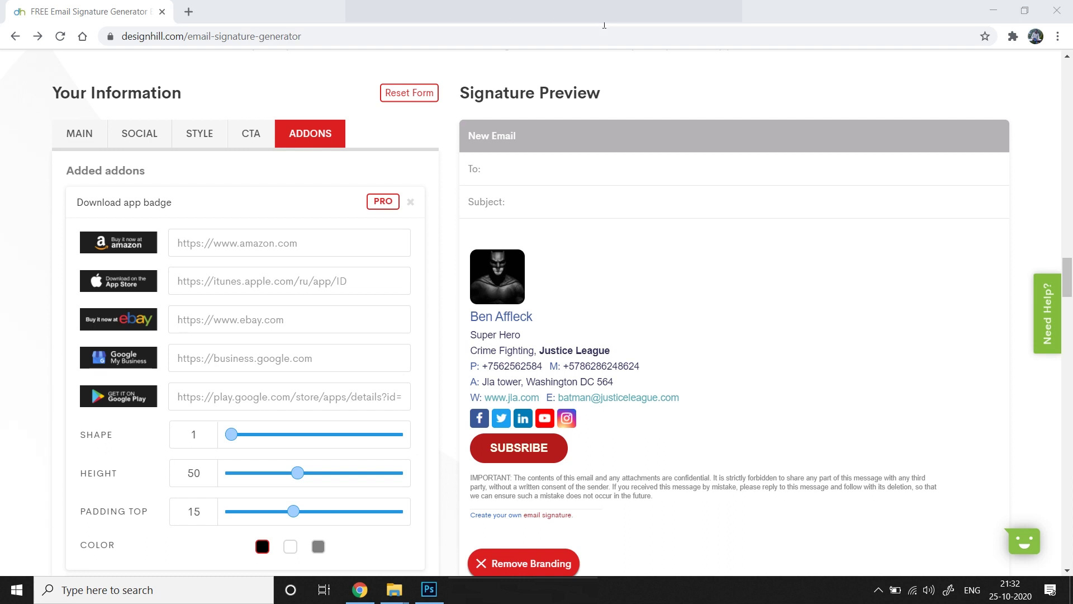
{"action": "left_click", "coordinate": [291, 242]}
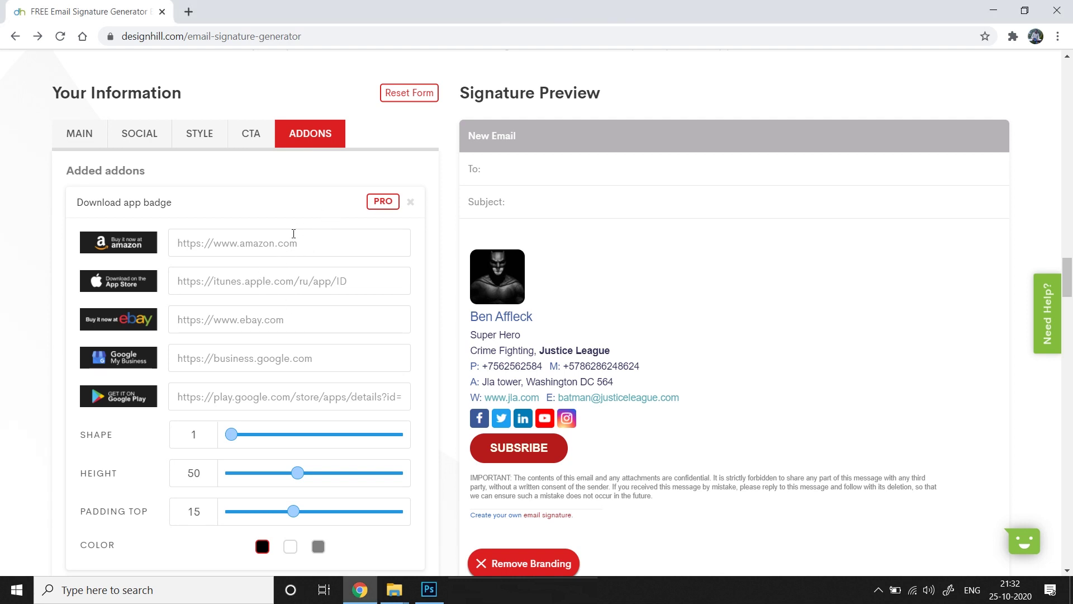
{"action": "type", "text": "www.facebook.com/batman"}
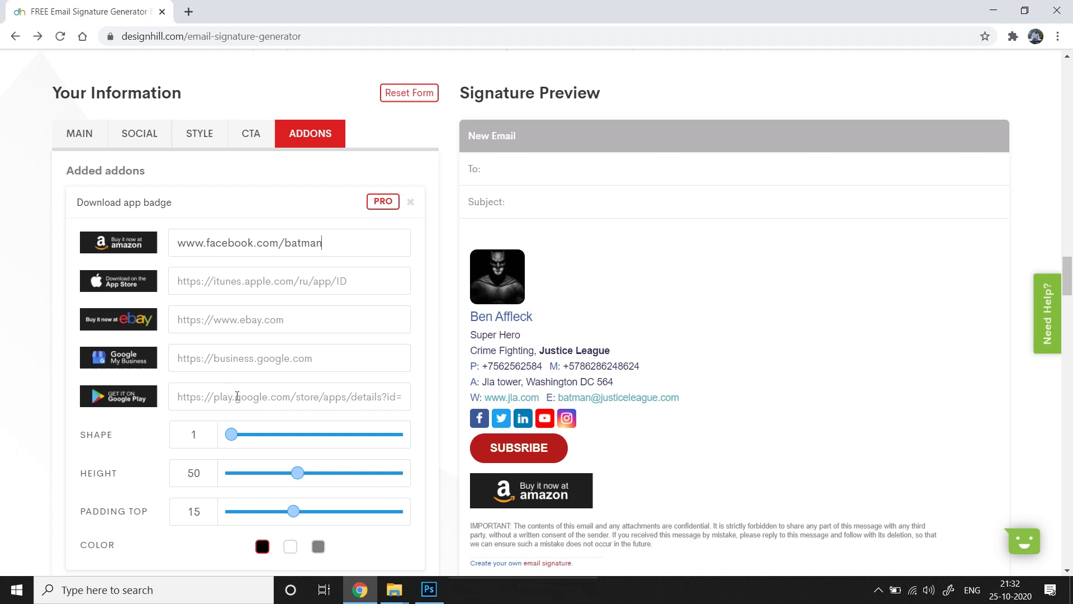
{"action": "type", "text": "www.facebook.com/batman"}
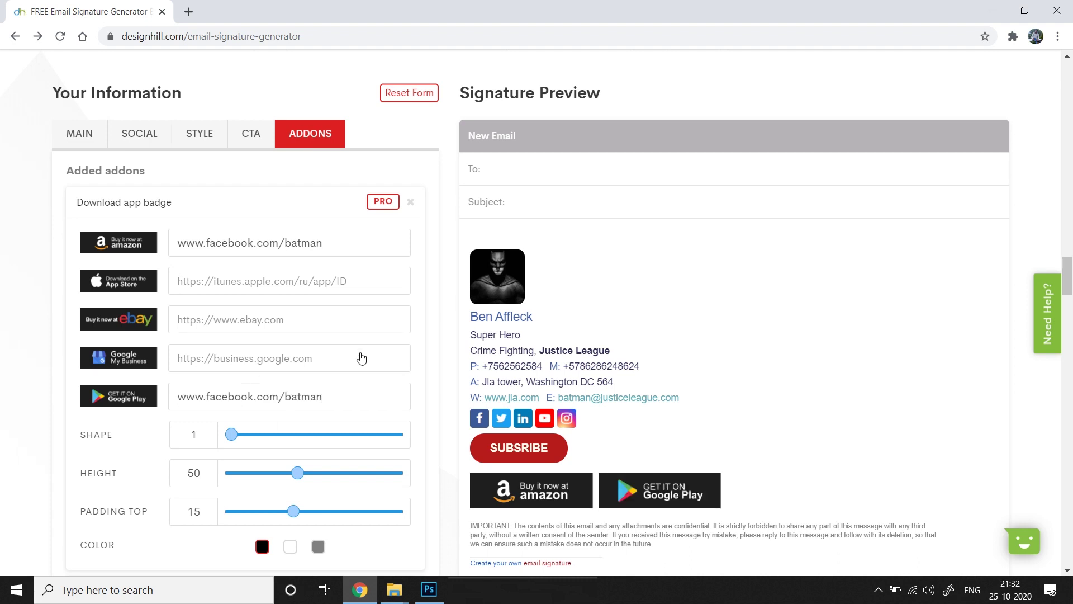
Set the app badges to shape 2, height 40 and top padding 8
{"action": "scroll", "coordinate": [361, 357], "scroll_direction": "down", "scroll_amount": 2}
{"action": "scroll", "coordinate": [750, 278], "scroll_direction": "down", "scroll_amount": 1}
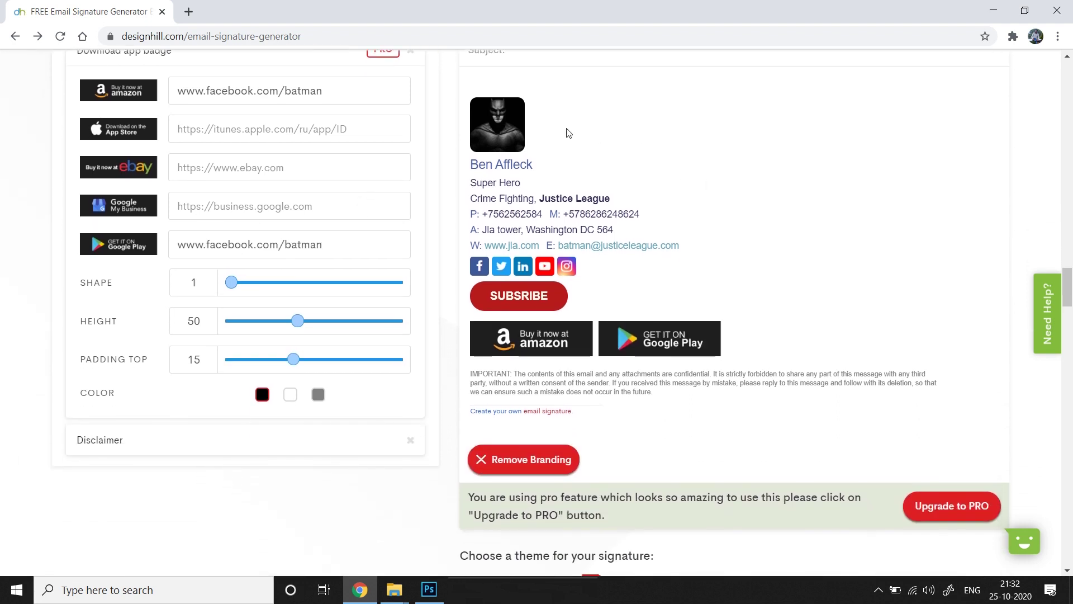
{"action": "scroll", "coordinate": [721, 250], "scroll_direction": "up", "scroll_amount": 1}
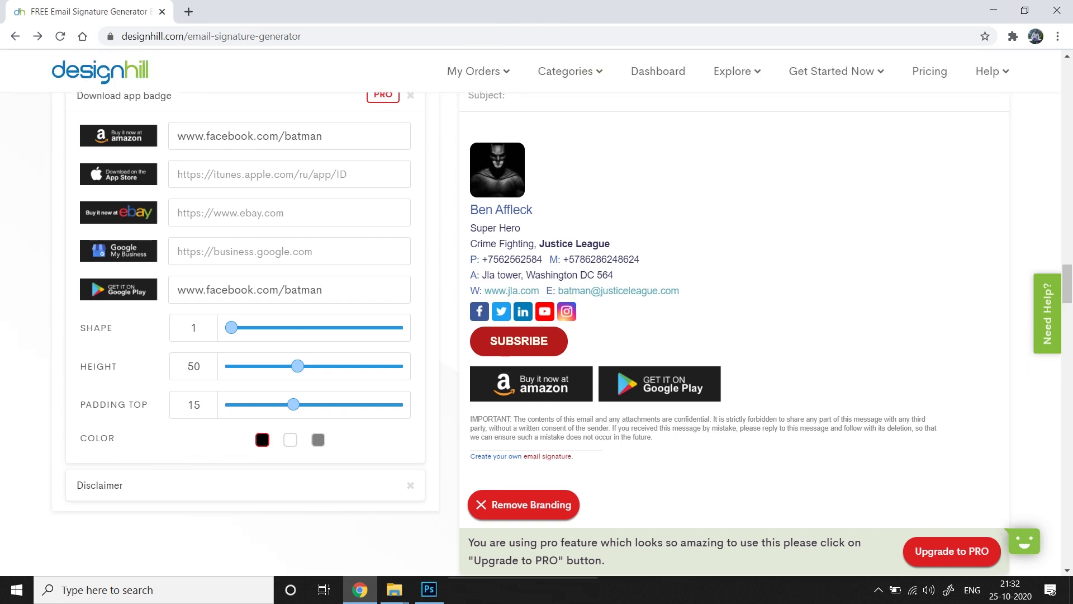
{"action": "left_click", "coordinate": [232, 336]}
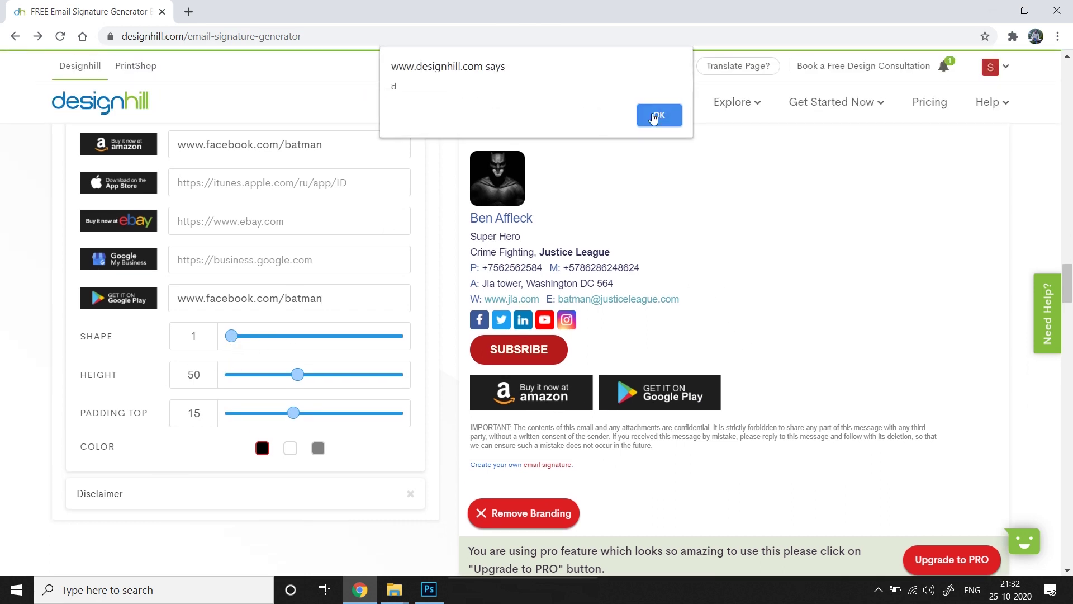
{"action": "left_click", "coordinate": [648, 115]}
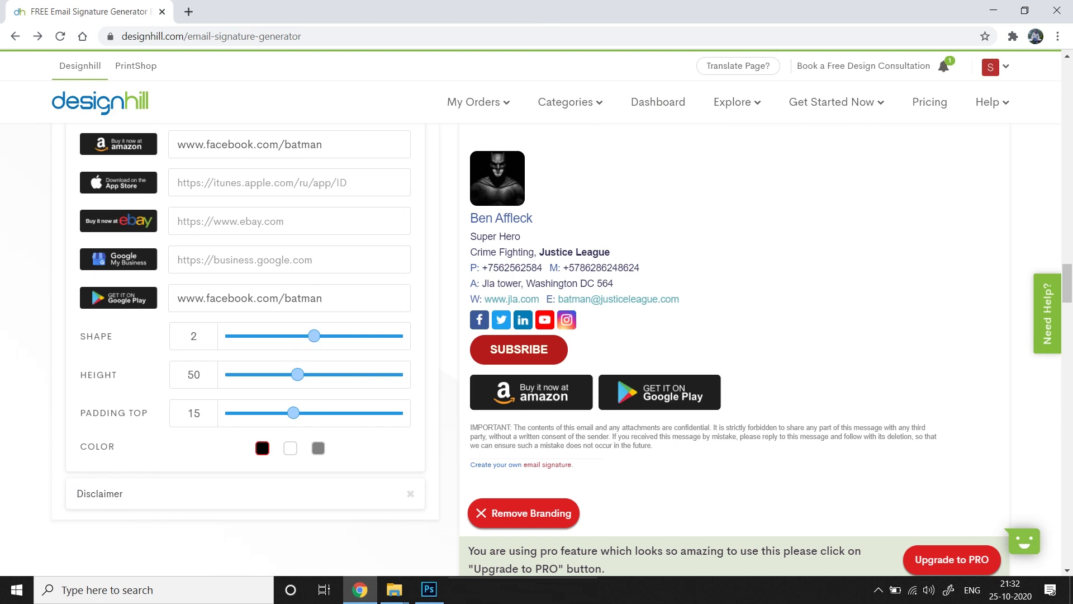
{"action": "left_click", "coordinate": [313, 336]}
{"action": "left_click", "coordinate": [649, 120]}
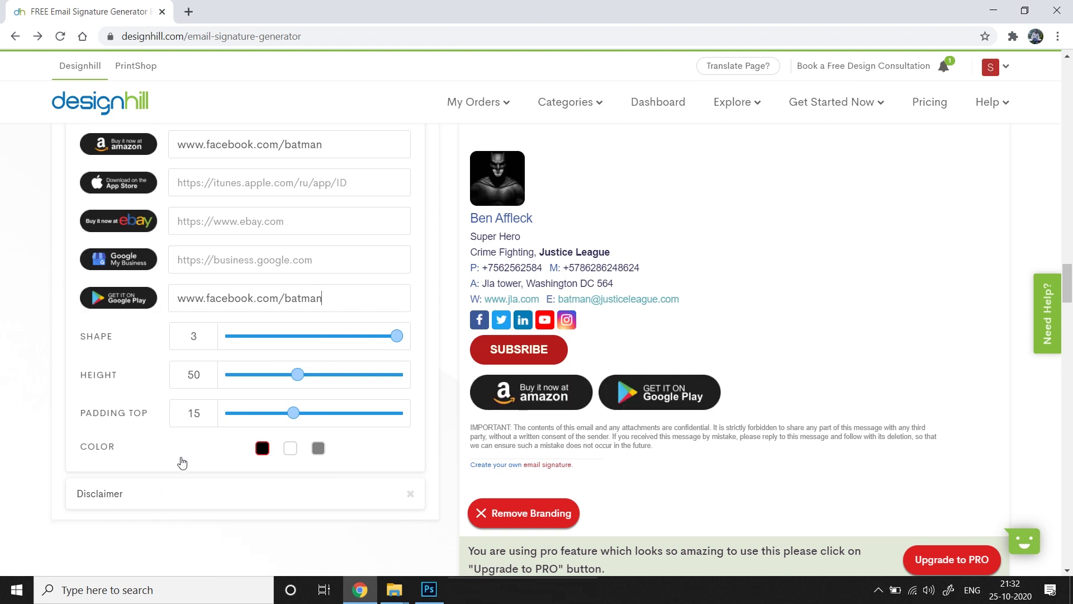
{"action": "left_click", "coordinate": [312, 337]}
{"action": "left_click", "coordinate": [652, 118]}
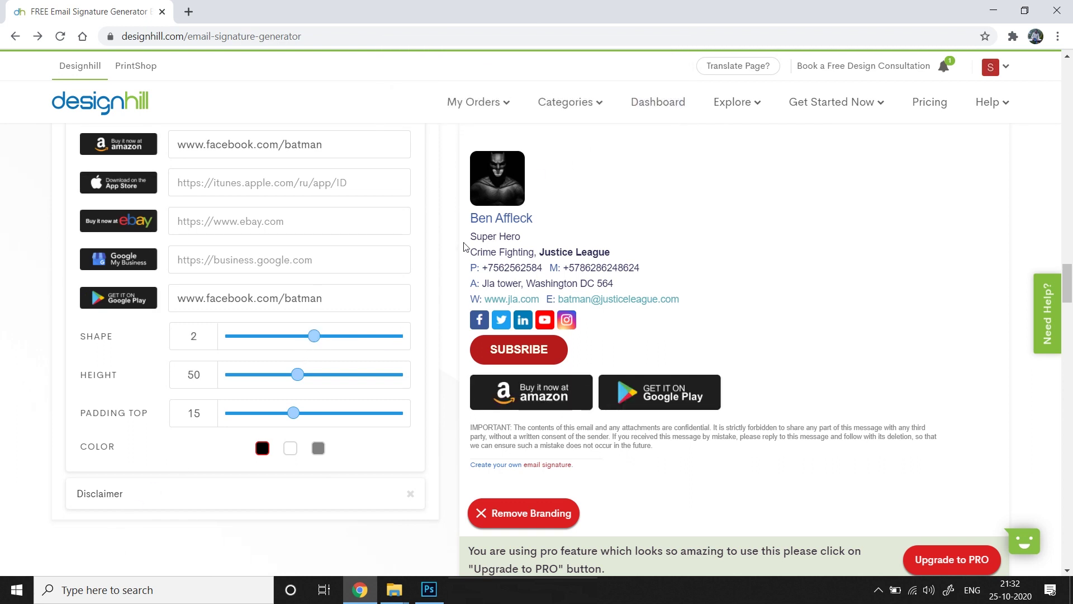
{"action": "left_click_drag", "start_coordinate": [298, 374], "coordinate": [232, 374]}
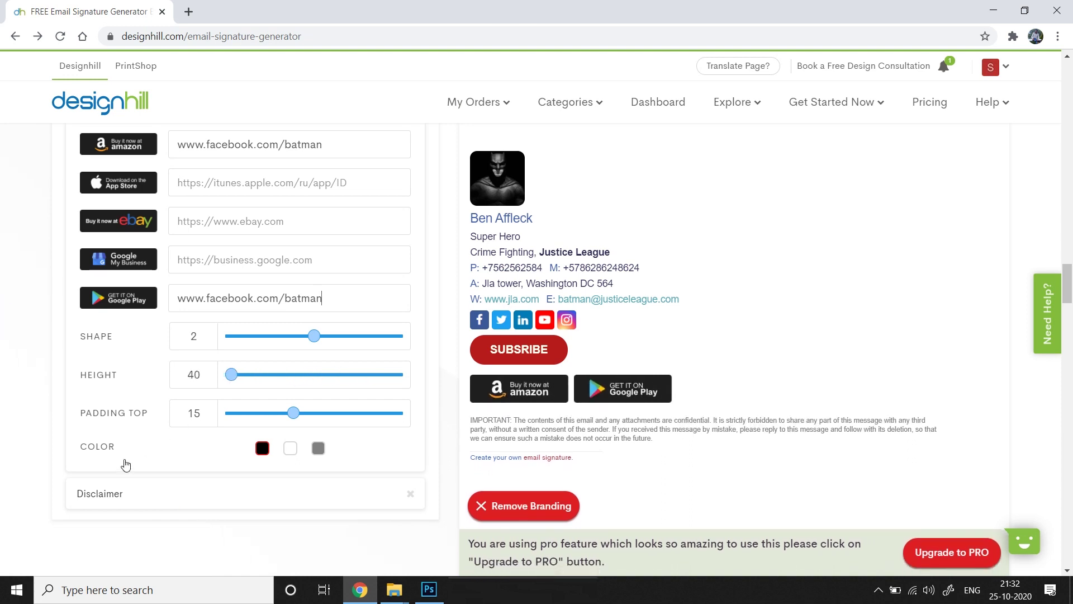
{"action": "left_click_drag", "start_coordinate": [292, 413], "coordinate": [264, 413]}
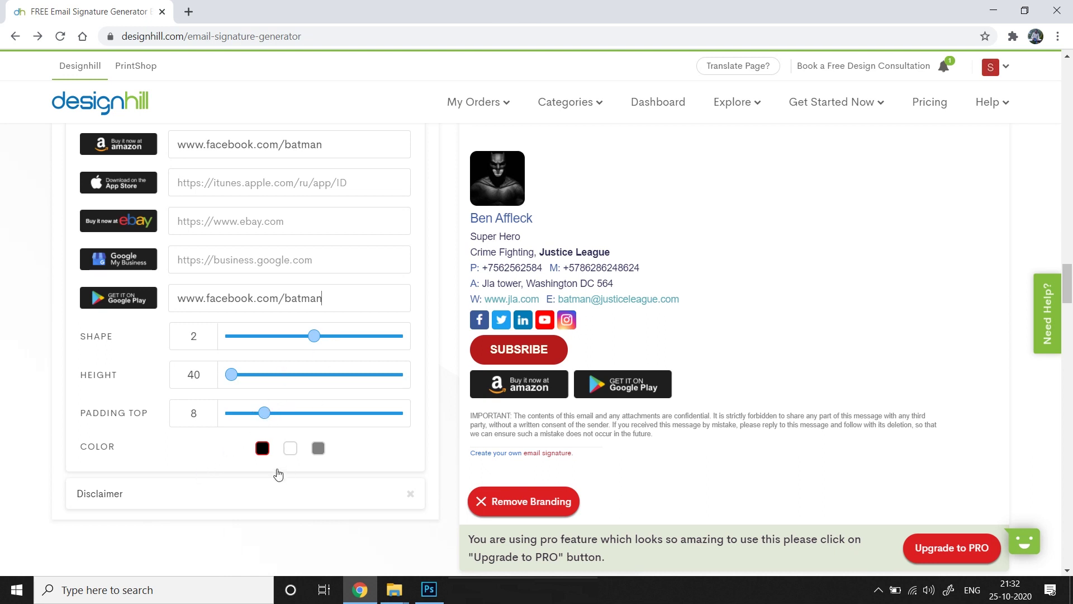
Make the app badges black
{"action": "left_click", "coordinate": [288, 450]}
{"action": "left_click", "coordinate": [318, 449]}
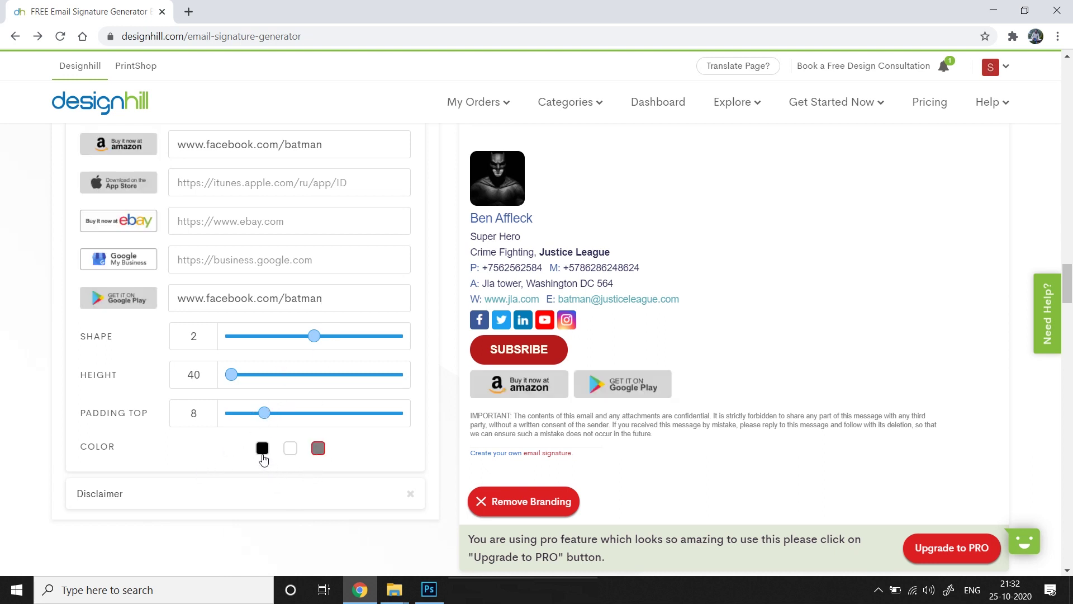
{"action": "left_click", "coordinate": [262, 453]}
{"action": "scroll", "coordinate": [235, 498], "scroll_direction": "down", "scroll_amount": 2}
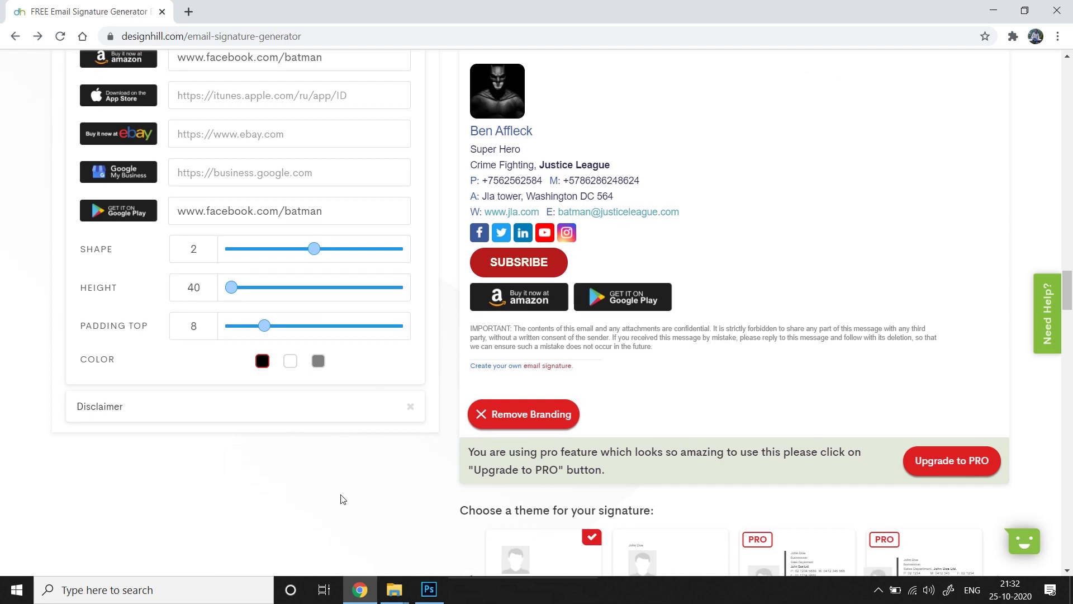
{"action": "scroll", "coordinate": [688, 235], "scroll_direction": "up", "scroll_amount": 3}
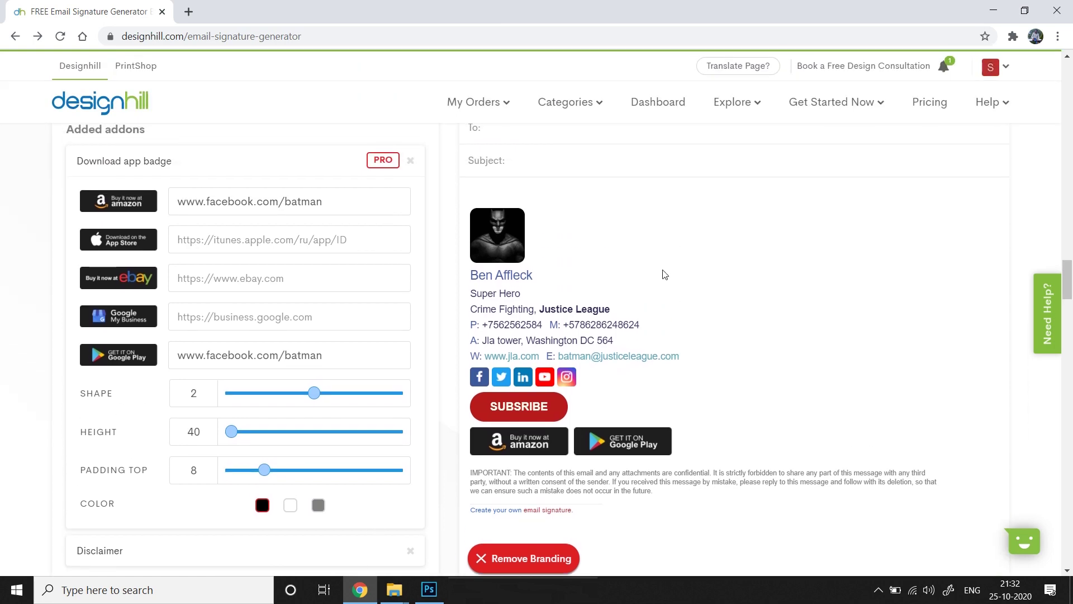
{"action": "scroll", "coordinate": [687, 212], "scroll_direction": "down", "scroll_amount": 5}
{"action": "scroll", "coordinate": [791, 125], "scroll_direction": "up", "scroll_amount": 1}
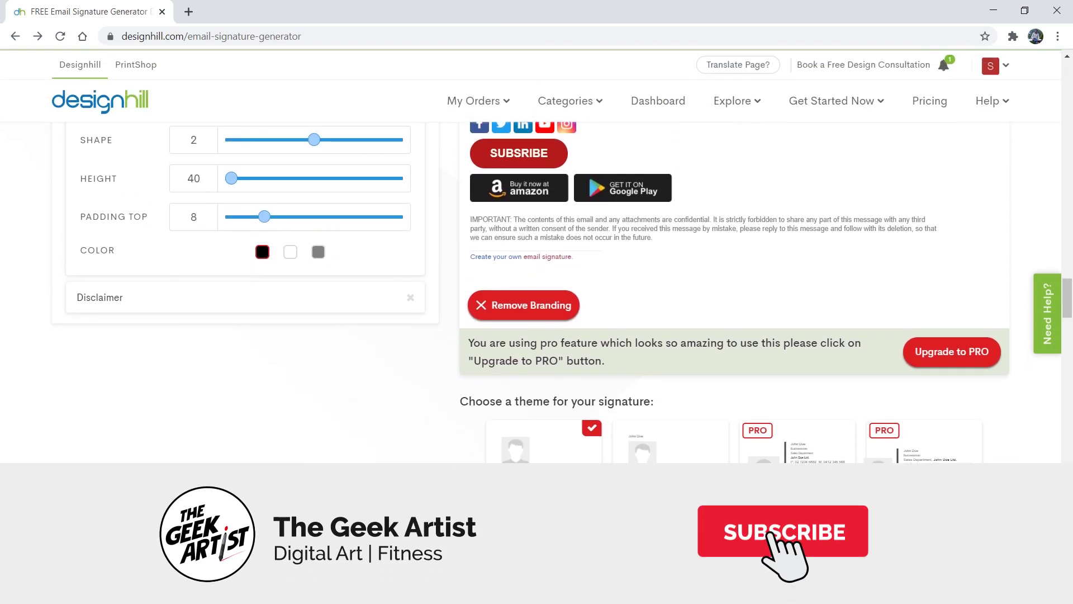
{"action": "scroll", "coordinate": [856, 151], "scroll_direction": "down", "scroll_amount": 1}
{"action": "scroll", "coordinate": [856, 151], "scroll_direction": "up", "scroll_amount": 1}
{"action": "scroll", "coordinate": [913, 266], "scroll_direction": "down", "scroll_amount": 1}
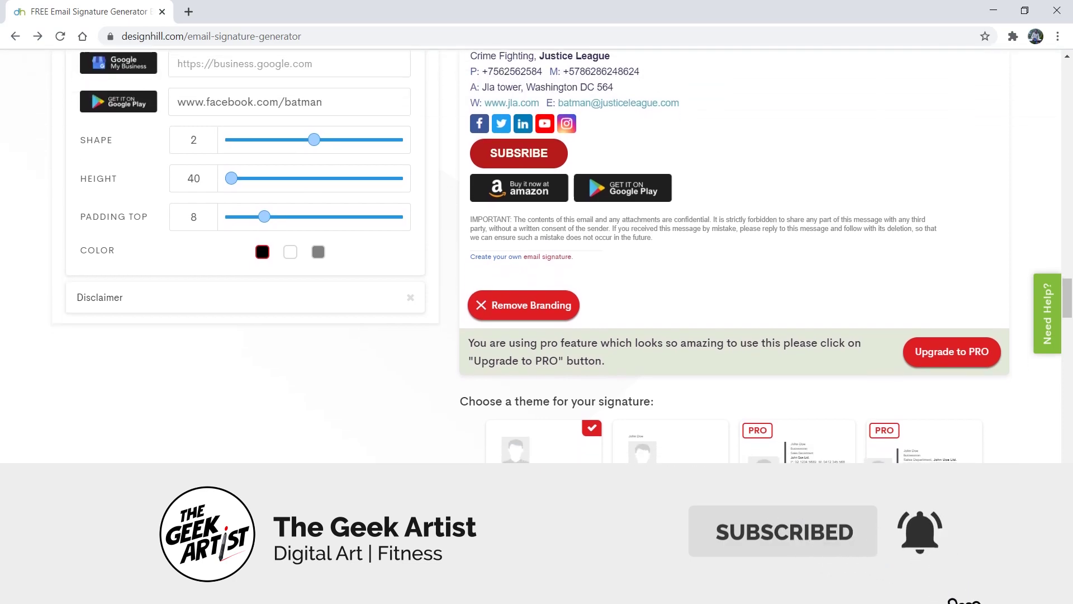
{"action": "scroll", "coordinate": [838, 196], "scroll_direction": "down", "scroll_amount": 4}
{"action": "scroll", "coordinate": [831, 304], "scroll_direction": "up", "scroll_amount": 7}
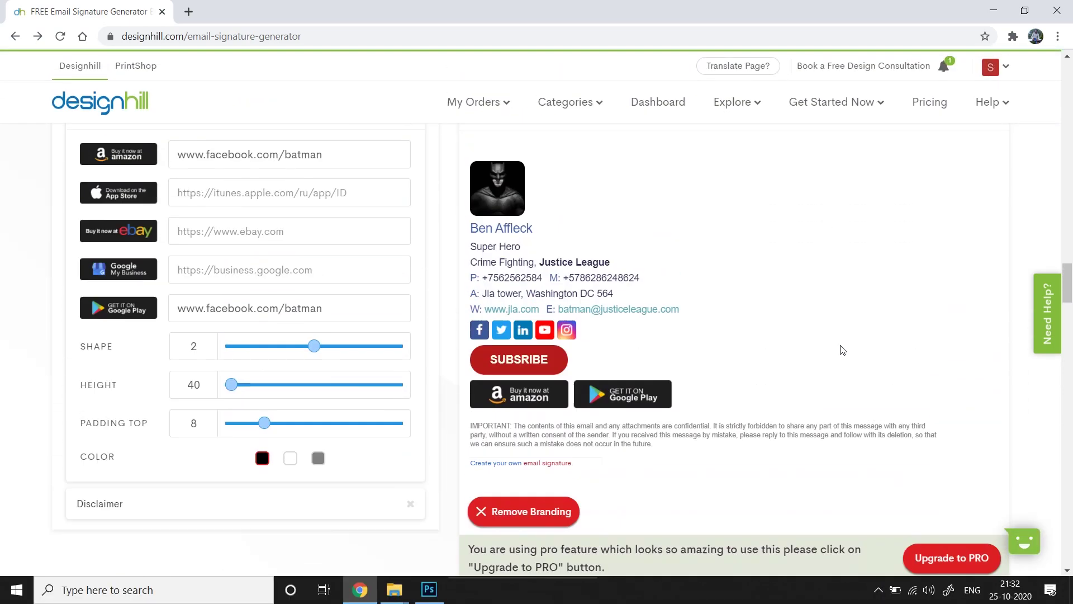
{"action": "scroll", "coordinate": [842, 350], "scroll_direction": "up", "scroll_amount": 10}
{"action": "scroll", "coordinate": [708, 164], "scroll_direction": "down", "scroll_amount": 10}
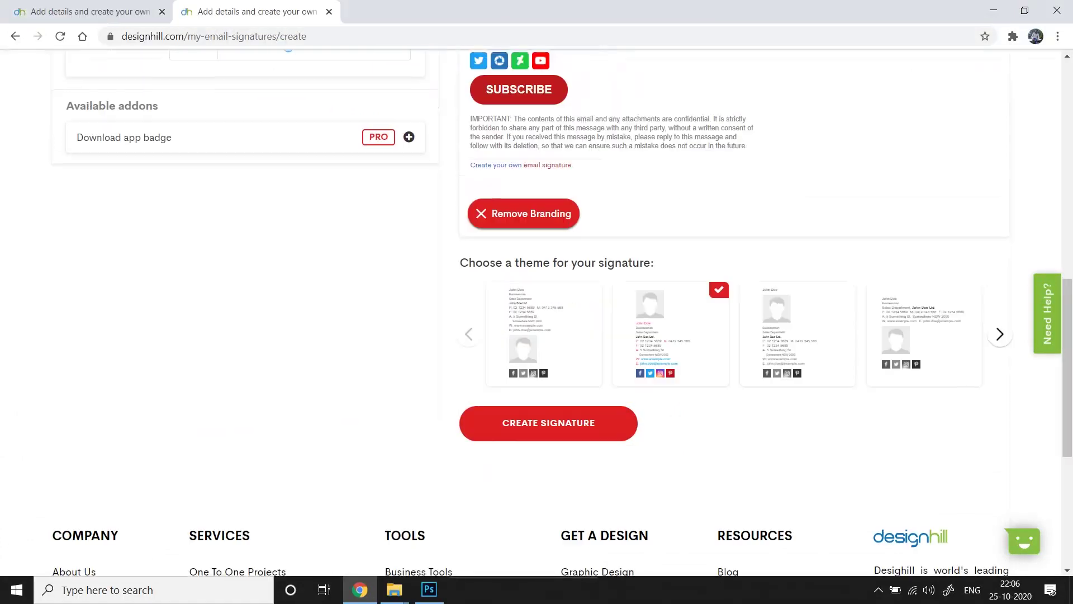
Create the signature and enter a team size of 7
{"action": "scroll", "coordinate": [578, 420], "scroll_direction": "up", "scroll_amount": 1}
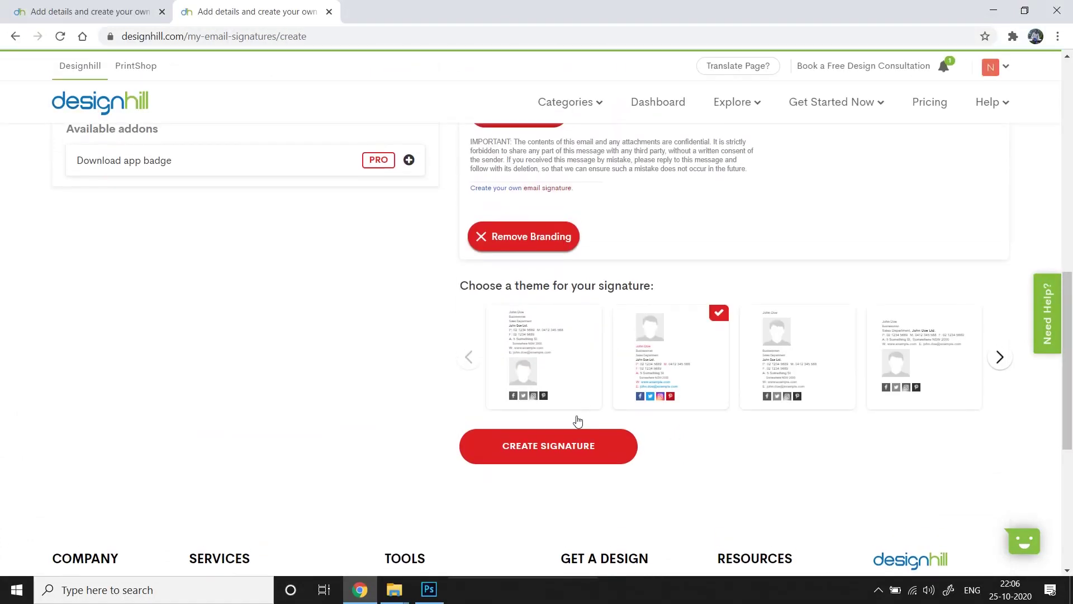
{"action": "left_click", "coordinate": [581, 456]}
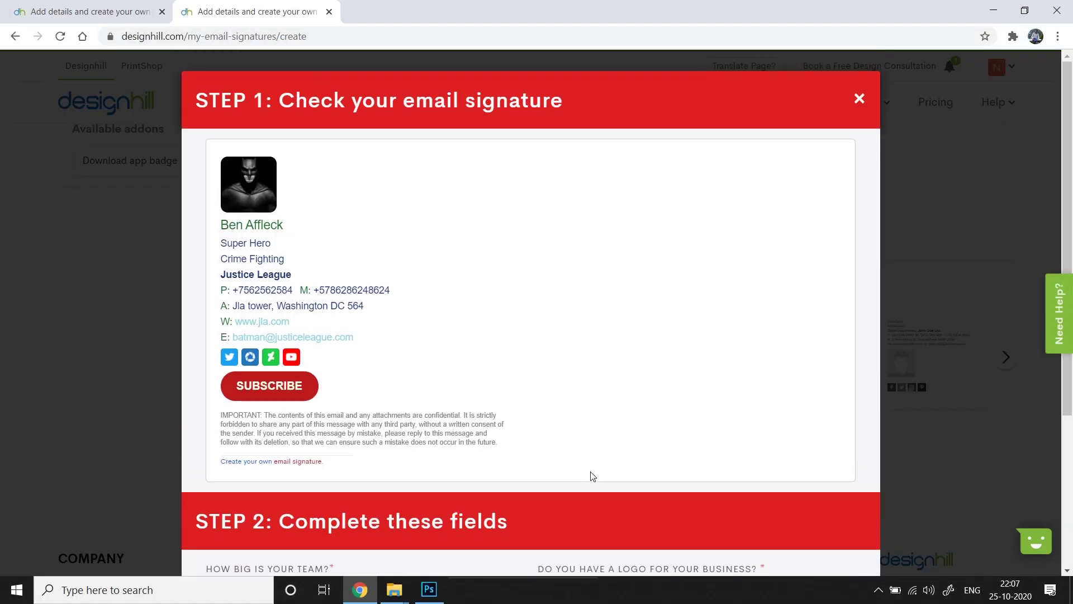
{"action": "scroll", "coordinate": [587, 434], "scroll_direction": "down", "scroll_amount": 4}
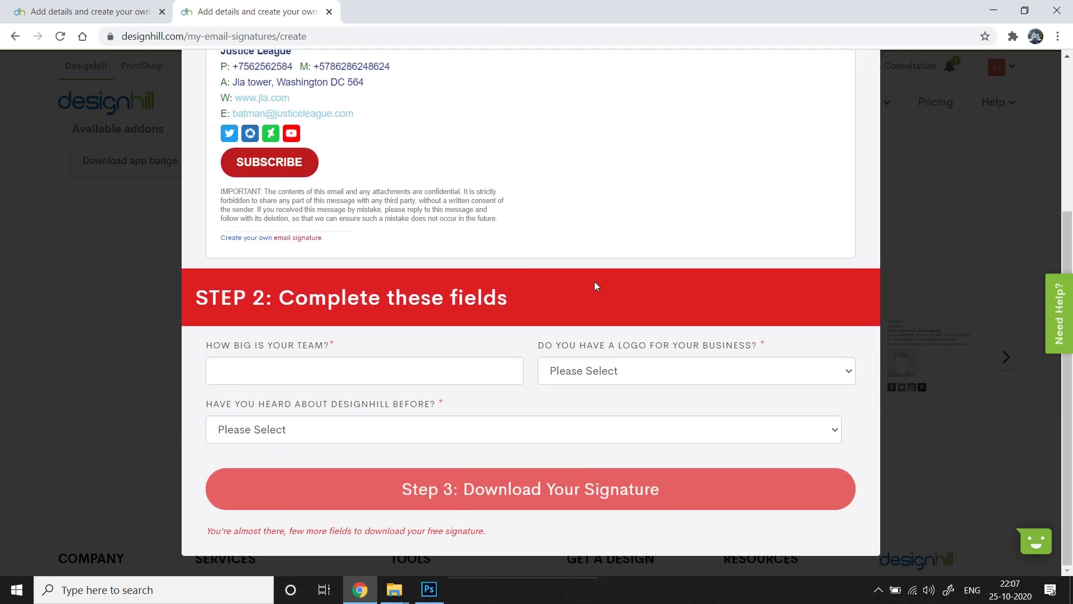
{"action": "left_click", "coordinate": [441, 371]}
{"action": "type", "text": "7"}
{"action": "left_click", "coordinate": [666, 371]}
Answer Yes to having a logo from Designhill and Yes to having heard of Designhill
{"action": "left_click", "coordinate": [805, 422]}
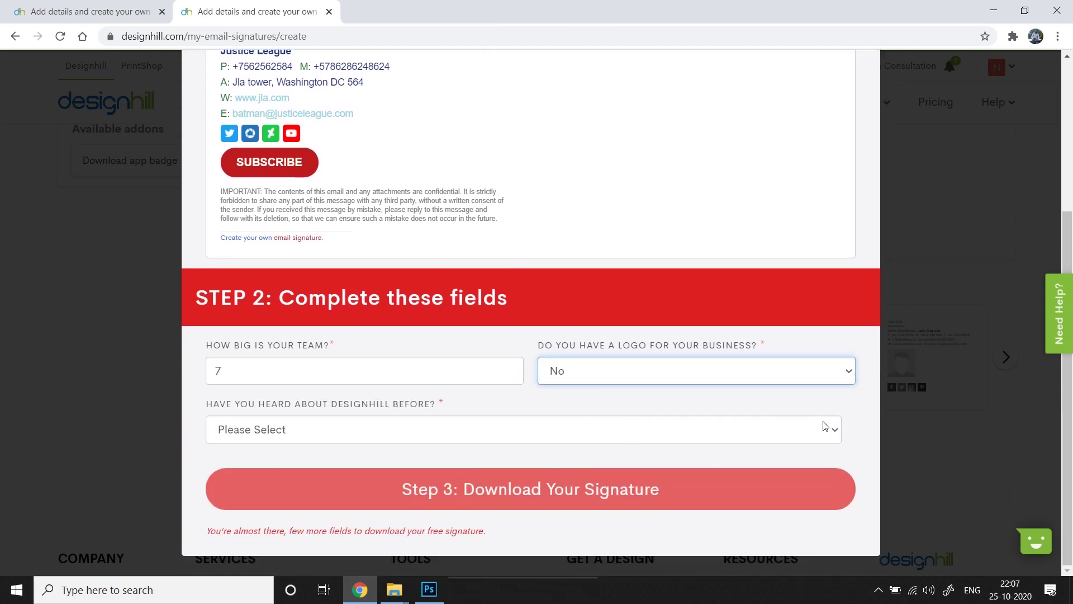
{"action": "left_click", "coordinate": [827, 429]}
{"action": "left_click", "coordinate": [651, 467]}
{"action": "key", "text": "Up"}
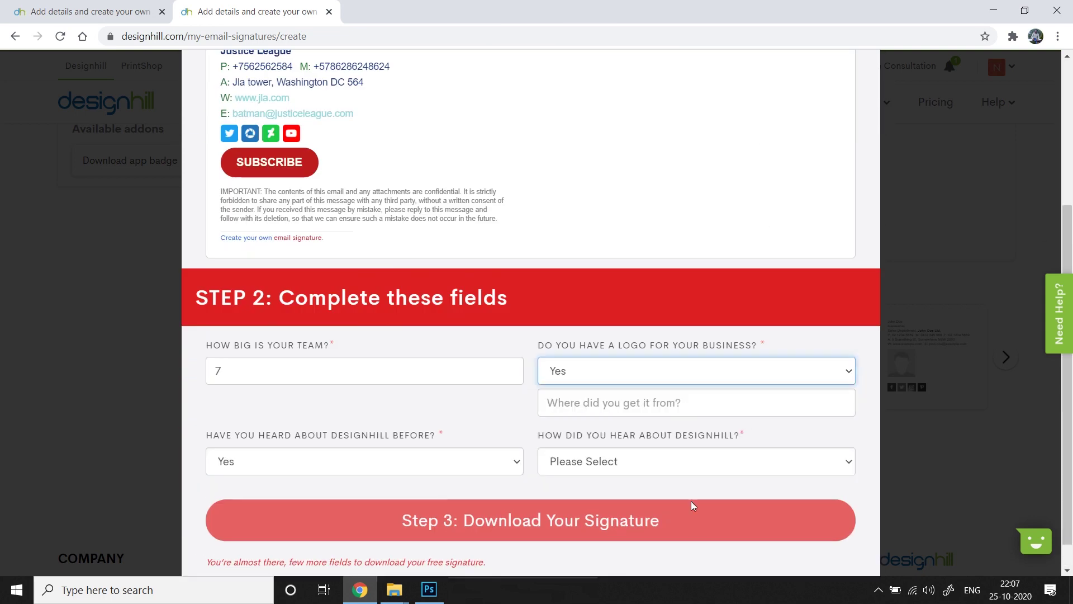
{"action": "left_click", "coordinate": [705, 373]}
{"action": "type", "text": "Designhill"}
Choose Email/Newsletter as the source, fill in the e-mail field and submit for download
{"action": "left_click", "coordinate": [702, 432]}
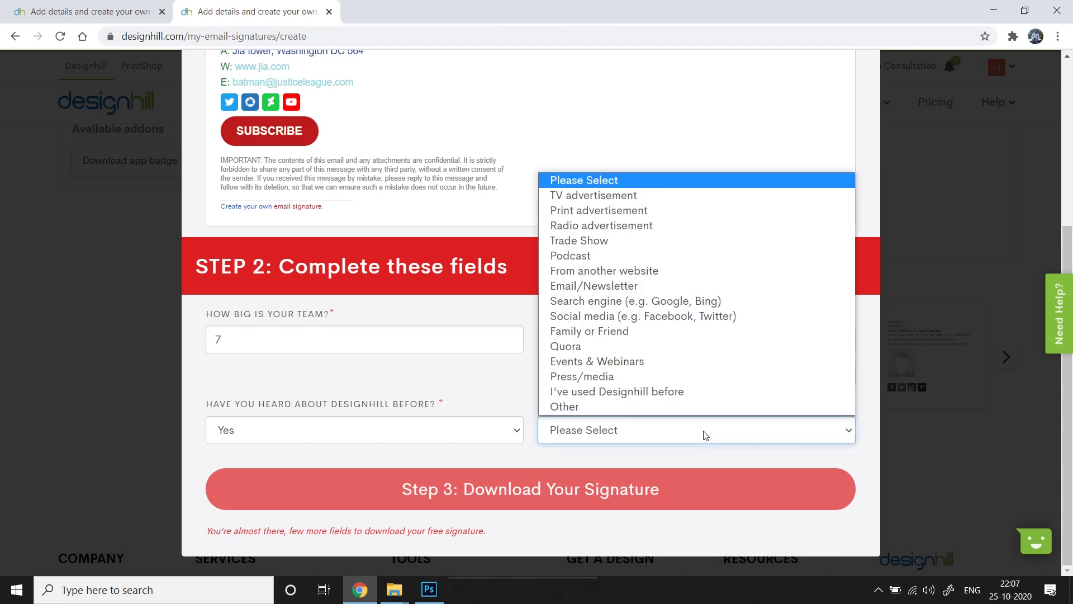
{"action": "left_click", "coordinate": [594, 286]}
{"action": "left_click", "coordinate": [696, 431]}
{"action": "left_click", "coordinate": [601, 458]}
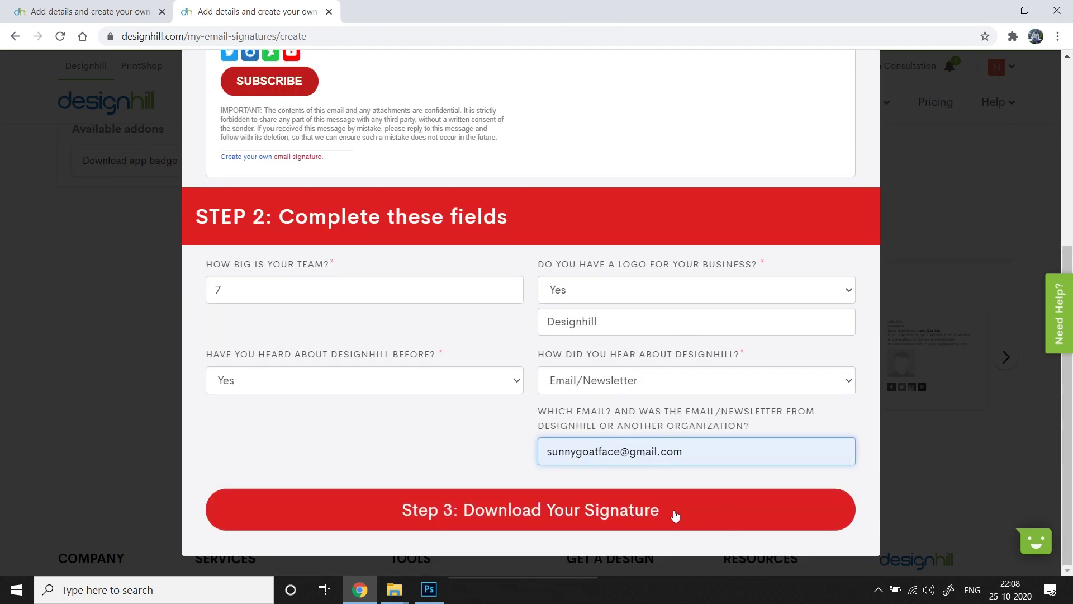
{"action": "left_click", "coordinate": [668, 514]}
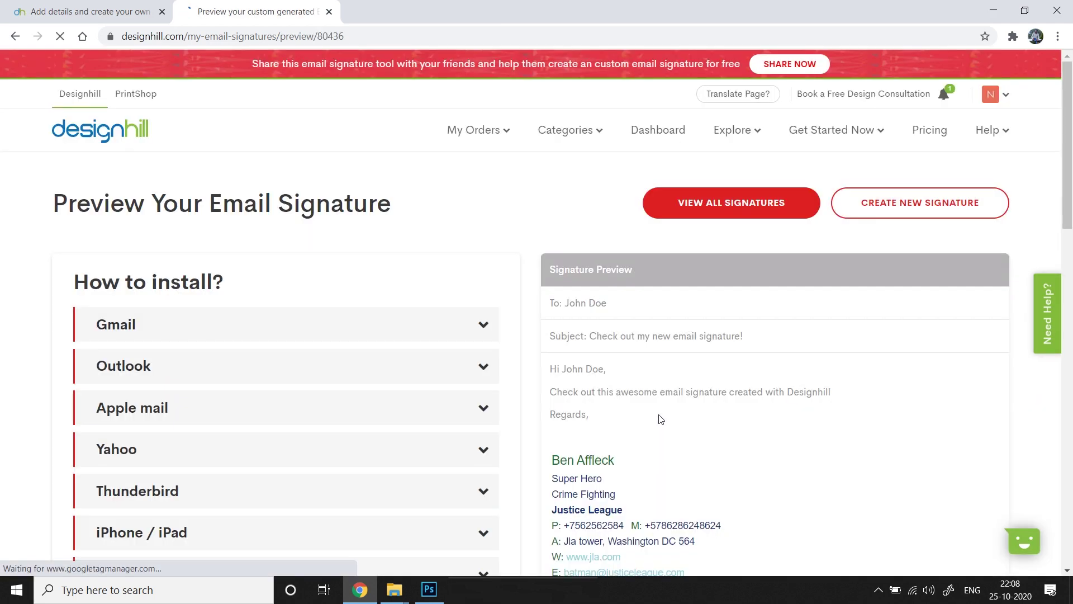
Copy the finished signature to the clipboard
{"action": "scroll", "coordinate": [829, 501], "scroll_direction": "down", "scroll_amount": 4}
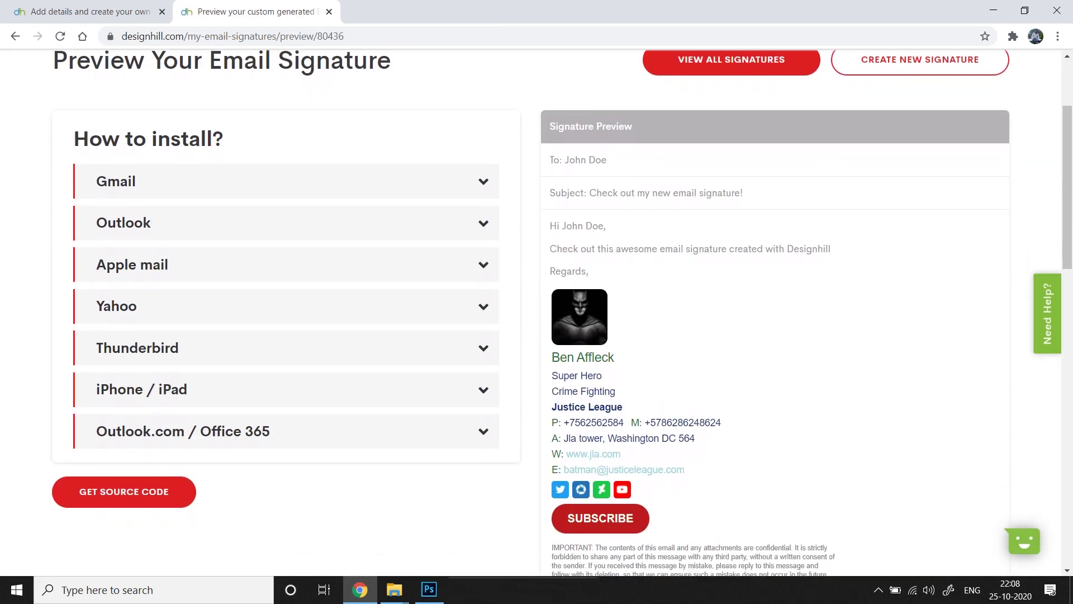
{"action": "scroll", "coordinate": [537, 313], "scroll_direction": "down", "scroll_amount": 1}
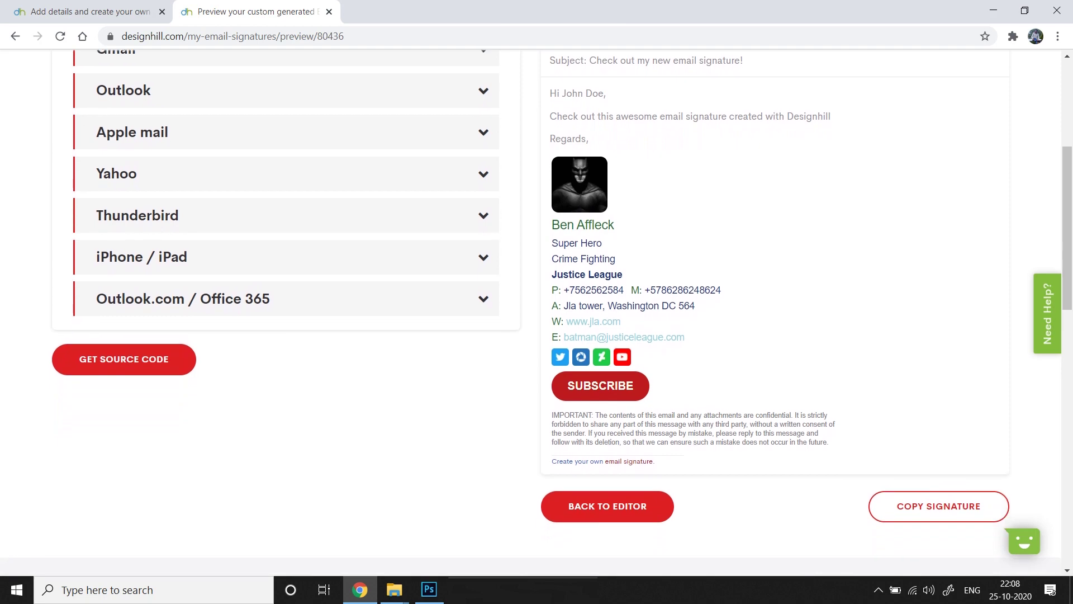
{"action": "scroll", "coordinate": [867, 477], "scroll_direction": "up", "scroll_amount": 1}
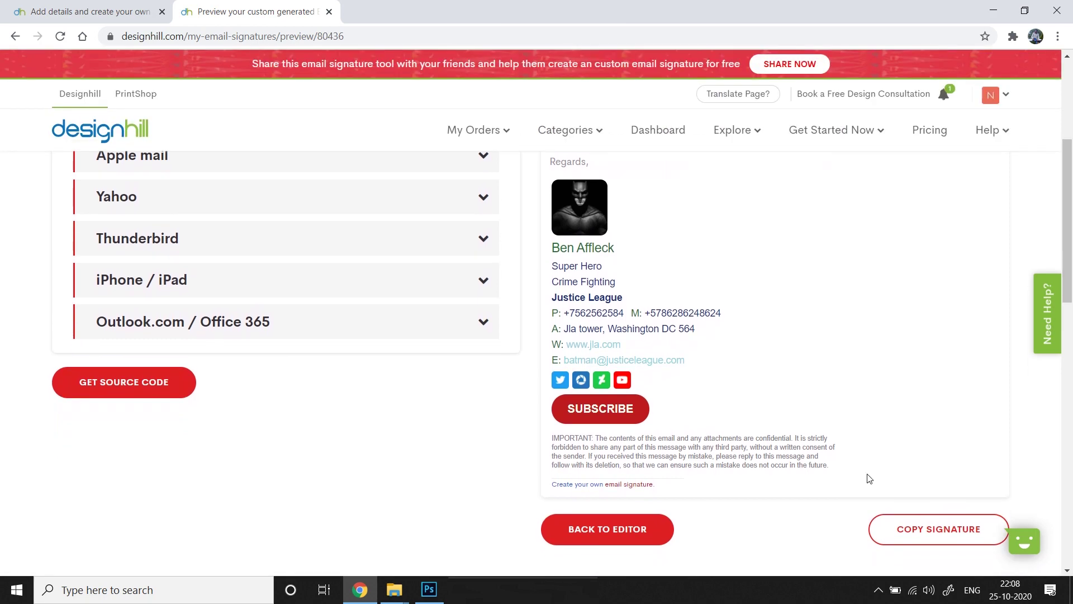
{"action": "left_click", "coordinate": [940, 535]}
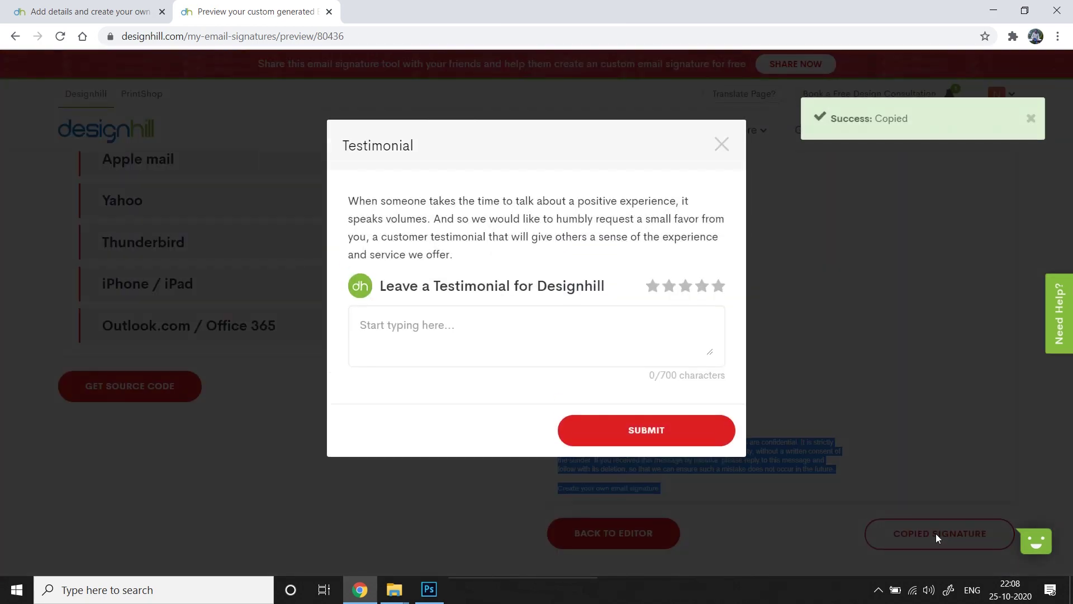
Submit a four-star 'Very handy tool!' testimonial and close the thank-you dialog
{"action": "left_click", "coordinate": [703, 286]}
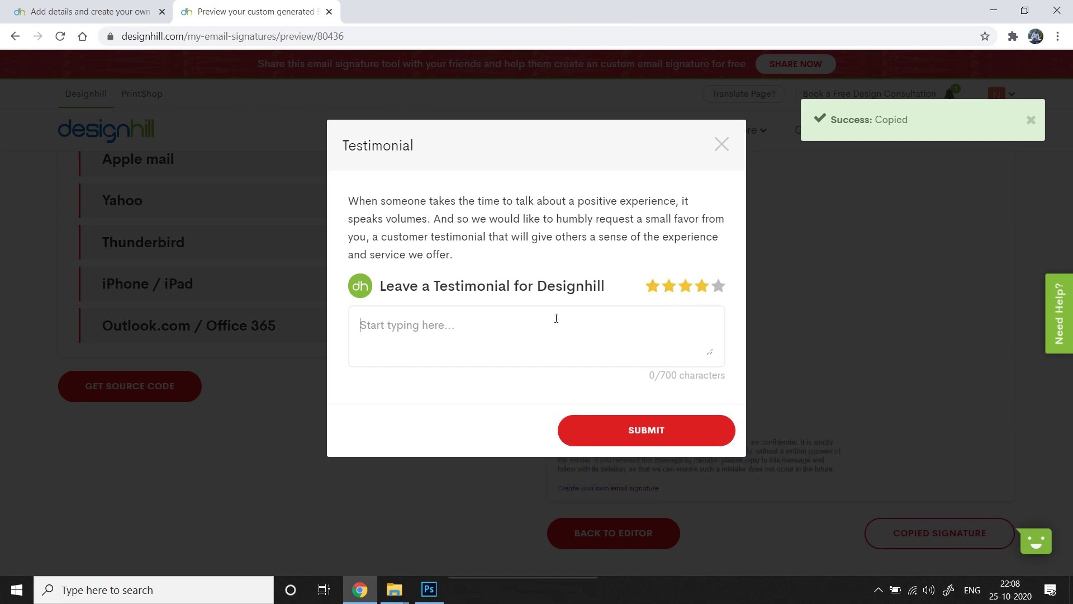
{"action": "type", "text": "Very "}
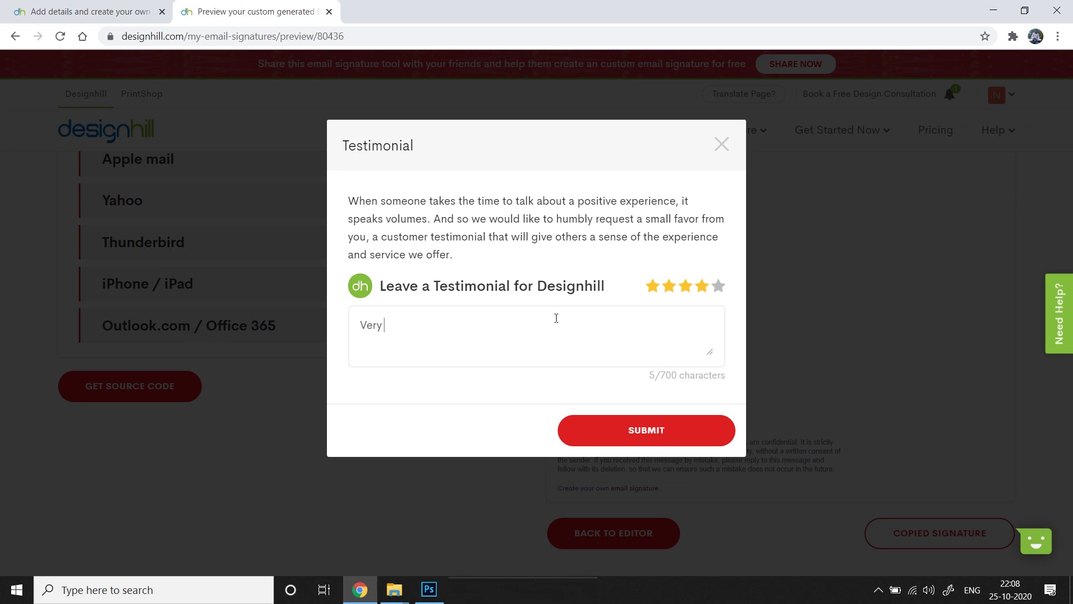
{"action": "type", "text": "hab"}
{"action": "type", "text": "dy tool!"}
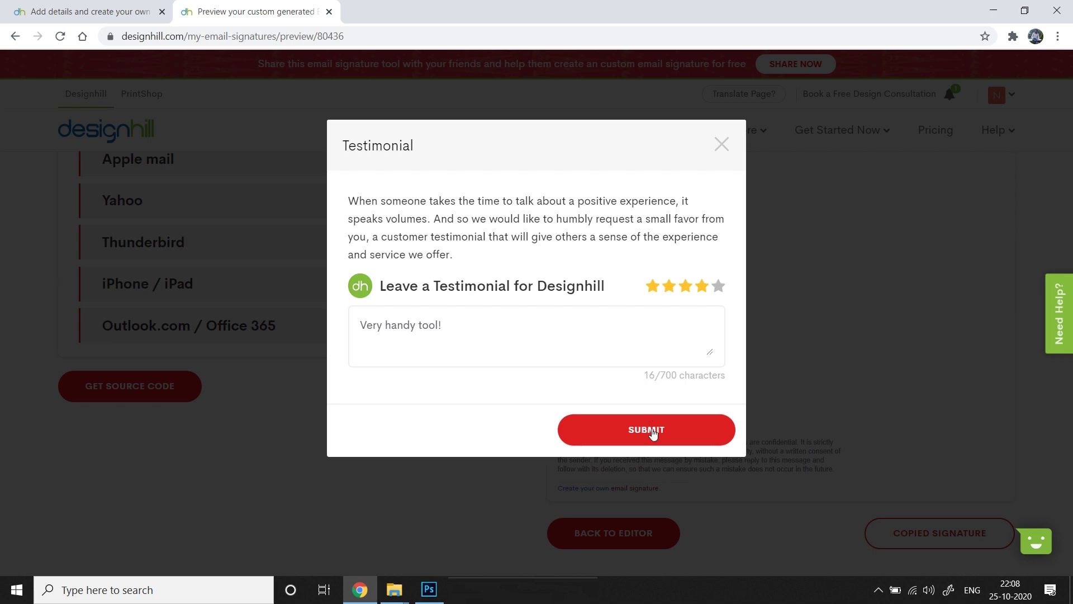
{"action": "left_click", "coordinate": [650, 427]}
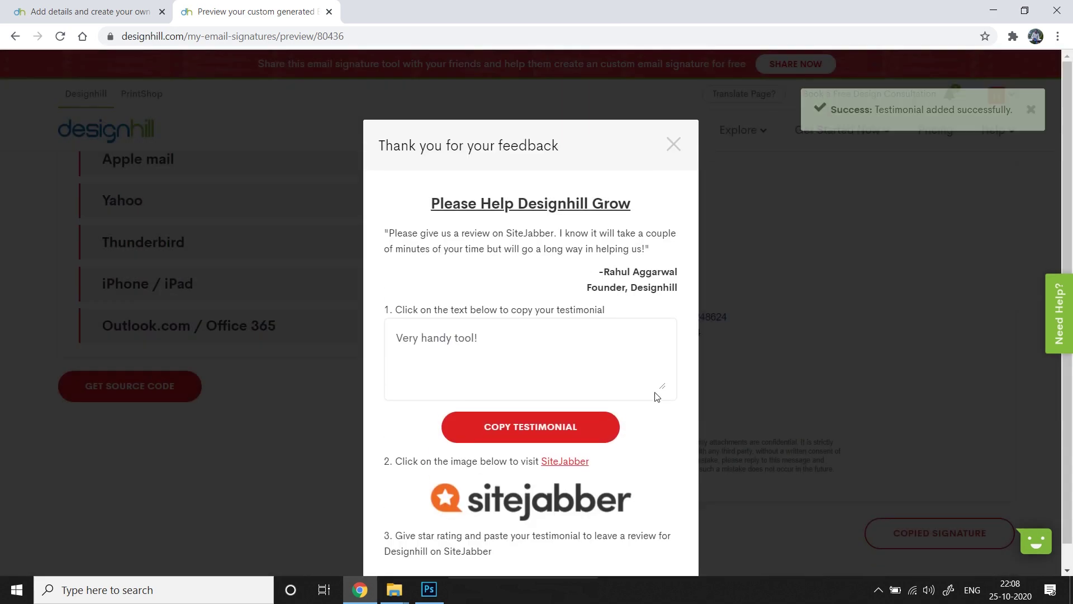
{"action": "left_click", "coordinate": [674, 144]}
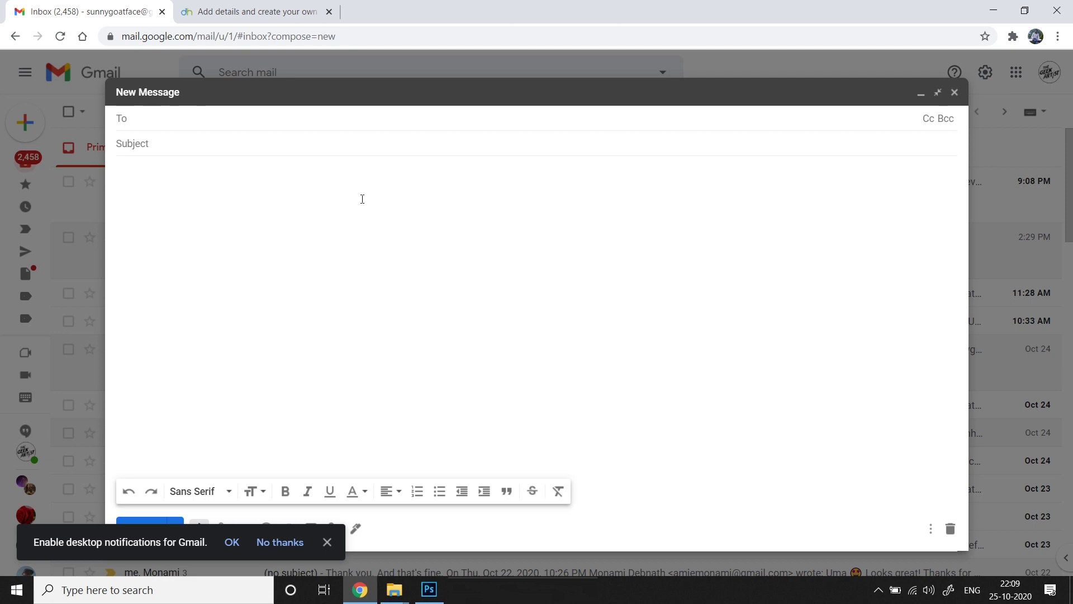
Address the message to the suggested contact and paste the signature into the body
{"action": "type", "text": "sumo"}
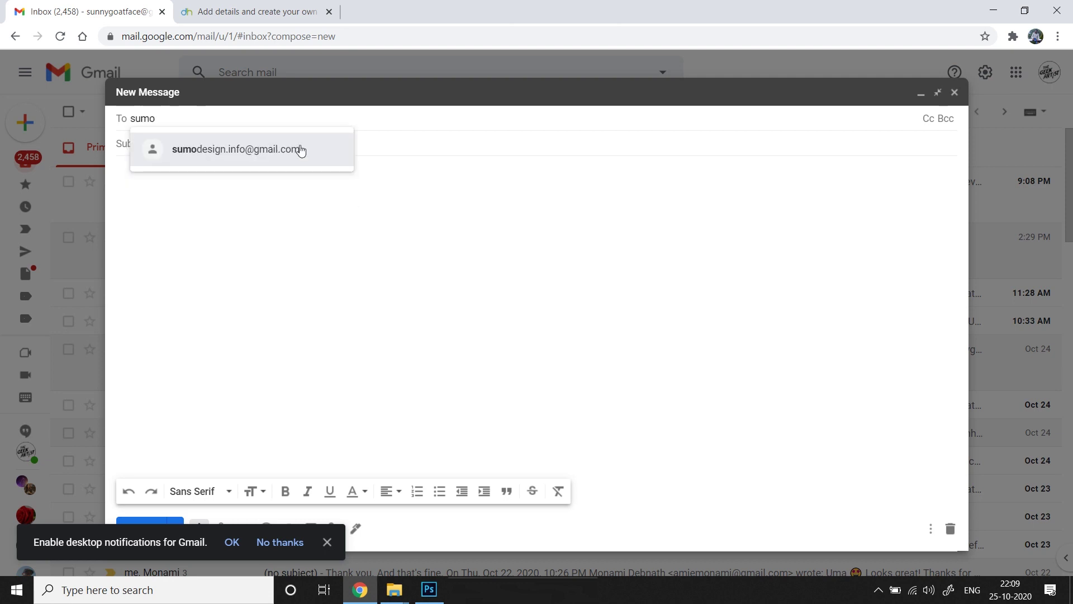
{"action": "left_click", "coordinate": [301, 148]}
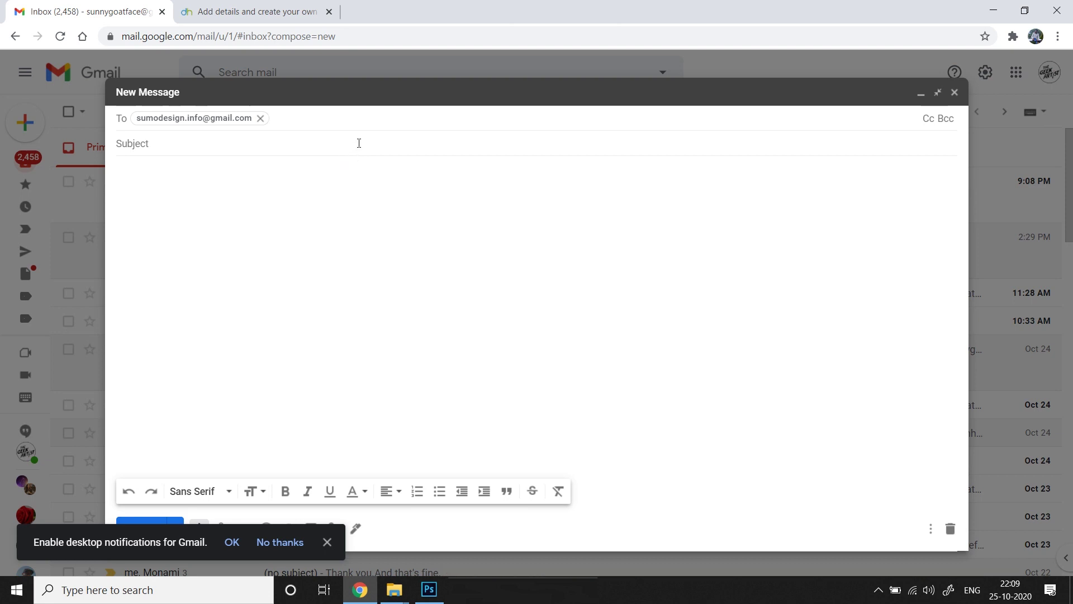
{"action": "left_click", "coordinate": [331, 216]}
{"action": "key", "text": "ctrl+v"}
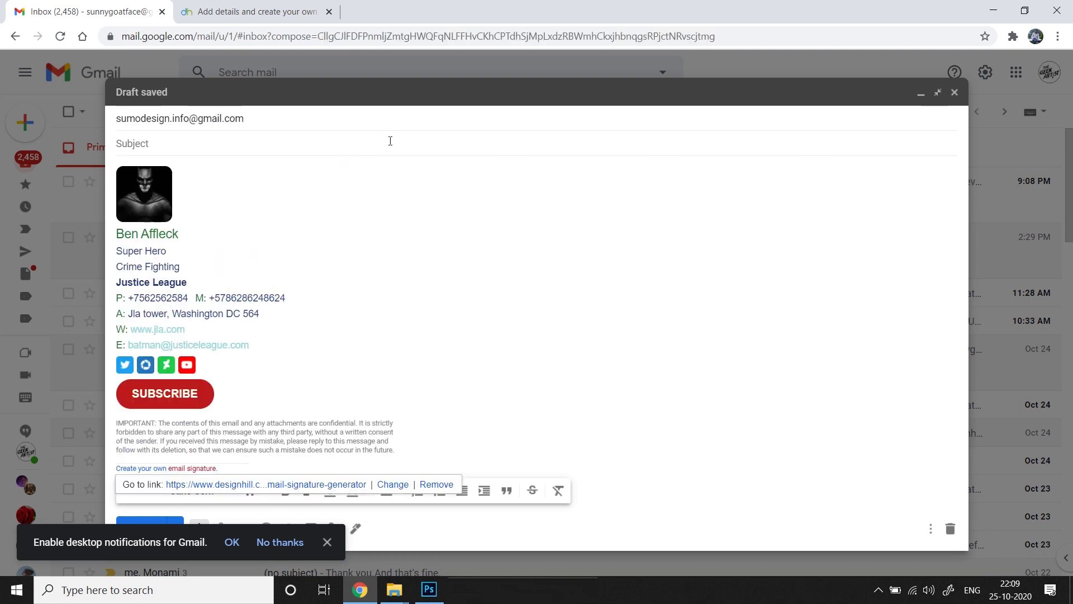
Set the subject to Order and write Hello! above the signature
{"action": "left_click", "coordinate": [390, 140]}
{"action": "type", "text": "Order"}
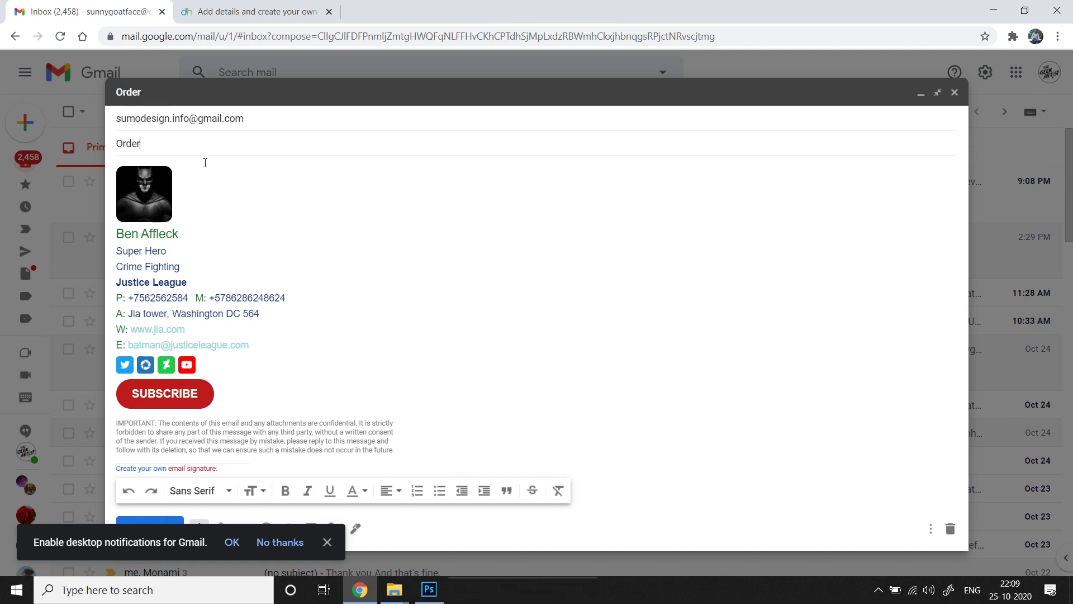
{"action": "left_click", "coordinate": [207, 161]}
{"action": "key", "text": "Return"}
{"action": "key", "text": "Return"}
{"action": "type", "text": "H"}
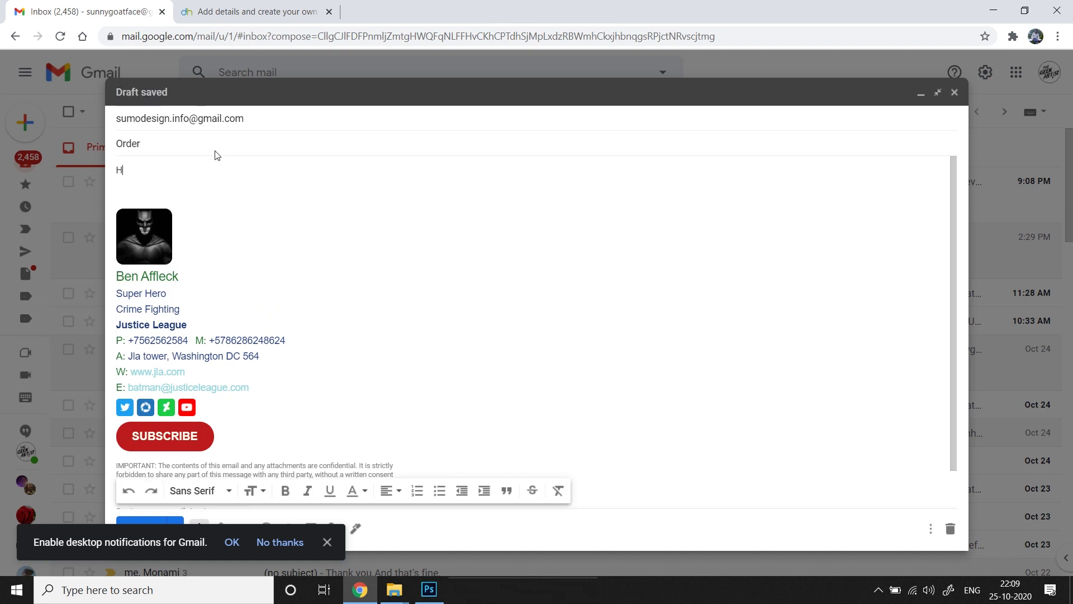
{"action": "type", "text": "ello"}
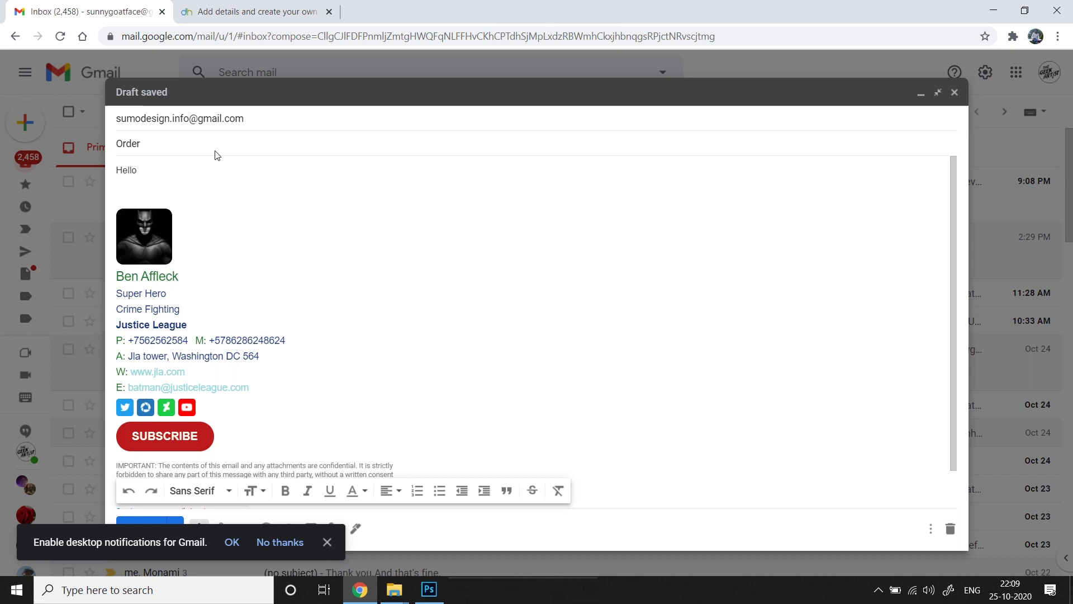
{"action": "type", "text": "!"}
{"action": "key", "text": "ctrl+z"}
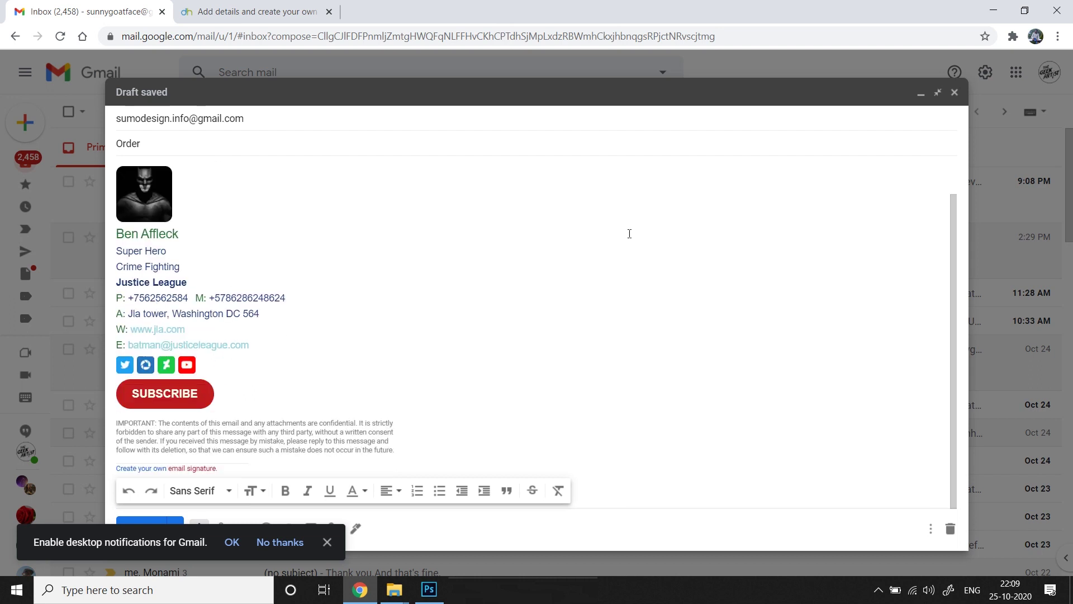
{"action": "key", "text": "ctrl+y"}
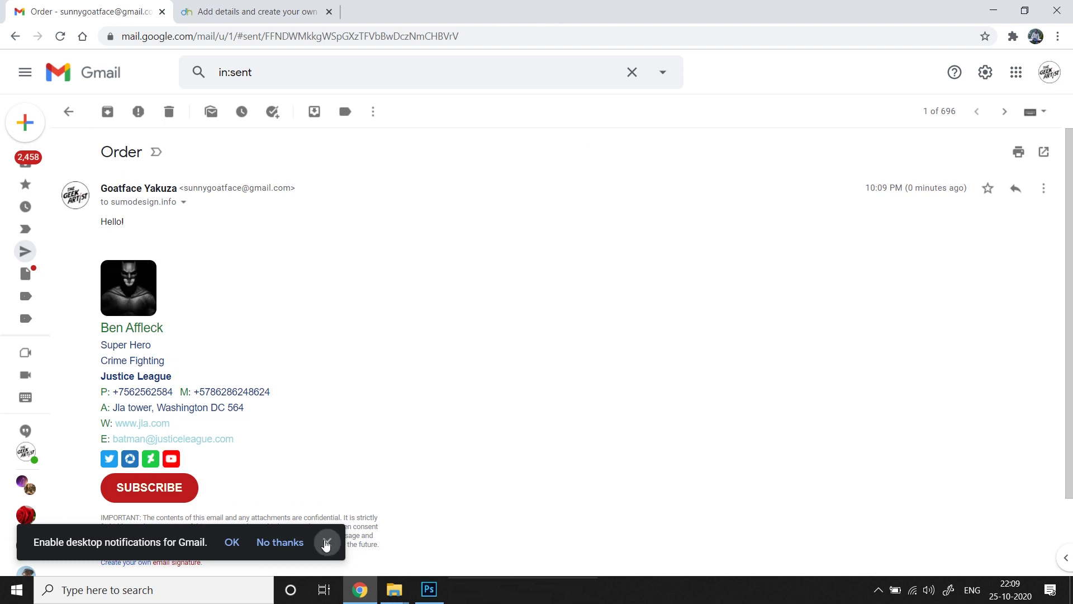
Dismiss the desktop notifications prompt and review the sent Order message
{"action": "left_click", "coordinate": [327, 543]}
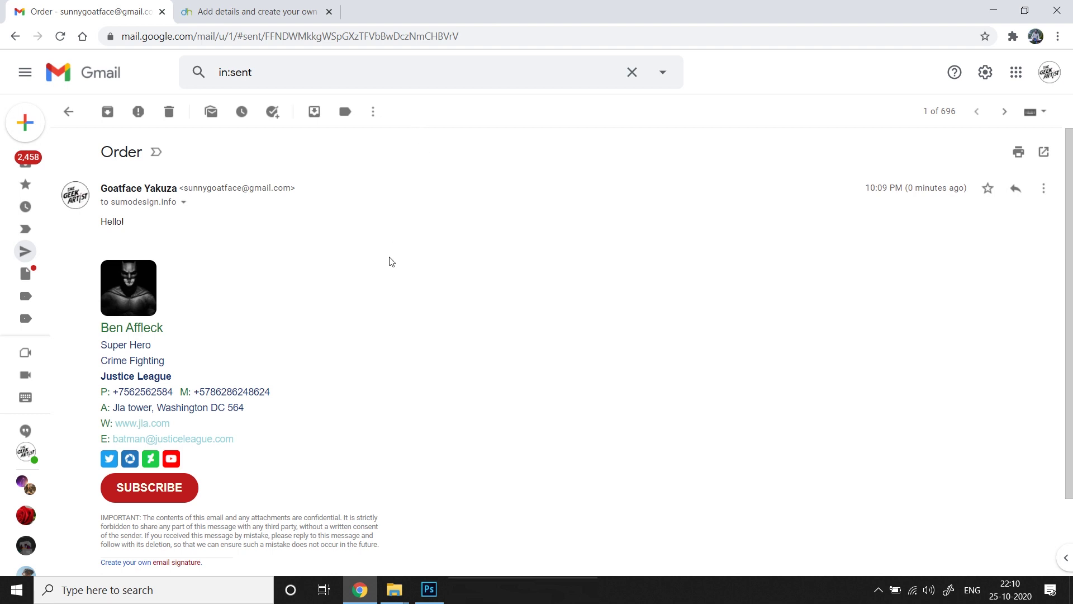
{"action": "scroll", "coordinate": [419, 359], "scroll_direction": "down", "scroll_amount": 2}
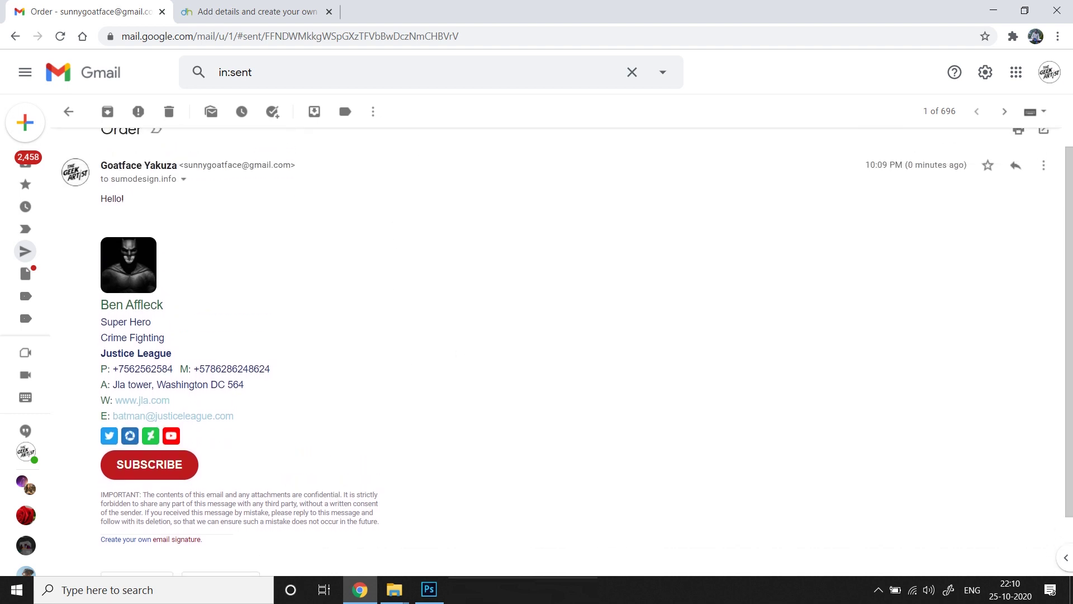
{"action": "scroll", "coordinate": [463, 366], "scroll_direction": "up", "scroll_amount": 1}
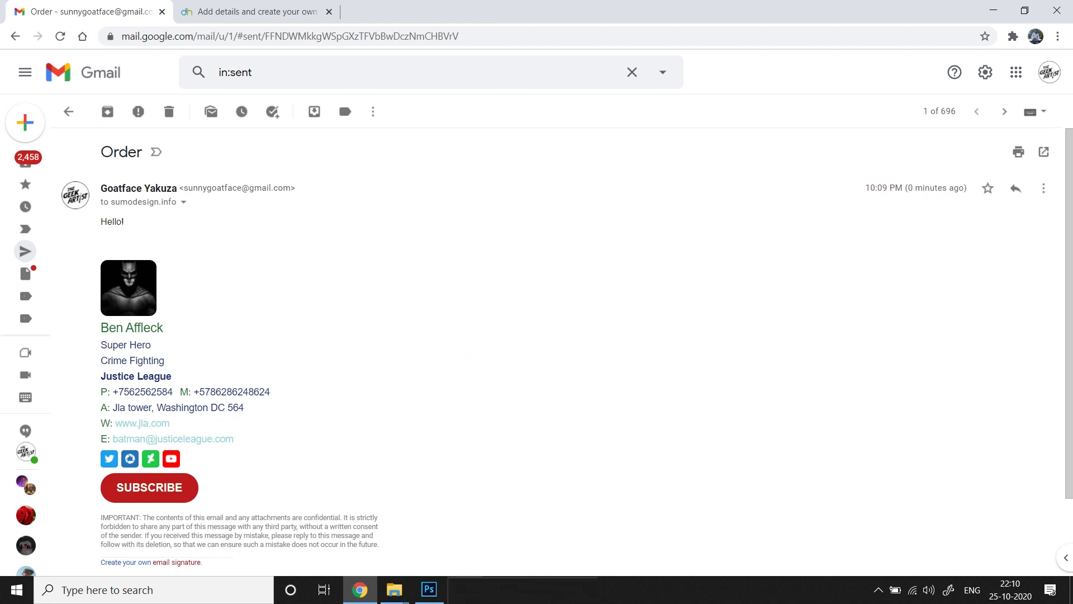
{"action": "left_click", "coordinate": [392, 590]}
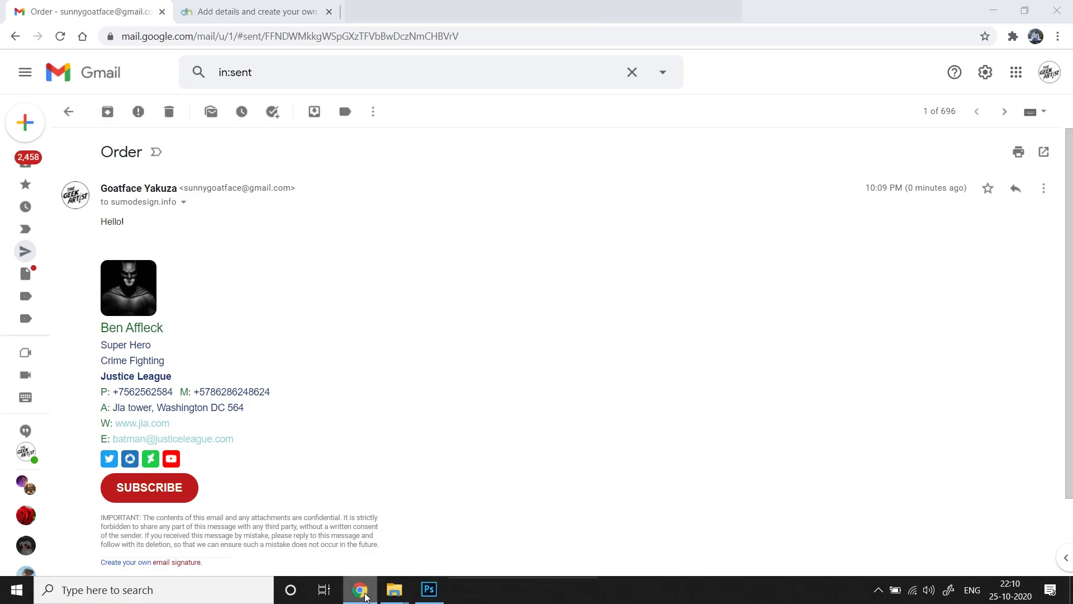
Bring Chrome forward and switch to the Designhill signature editor tab
{"action": "left_click", "coordinate": [361, 590]}
{"action": "left_click", "coordinate": [280, 17]}
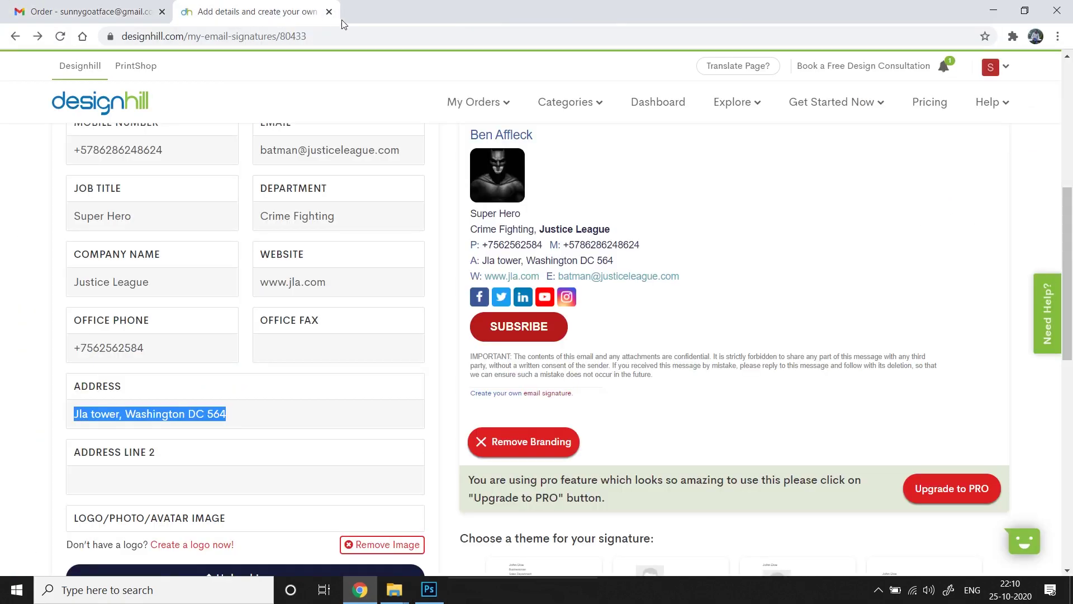
{"action": "scroll", "coordinate": [345, 409], "scroll_direction": "down", "scroll_amount": 10}
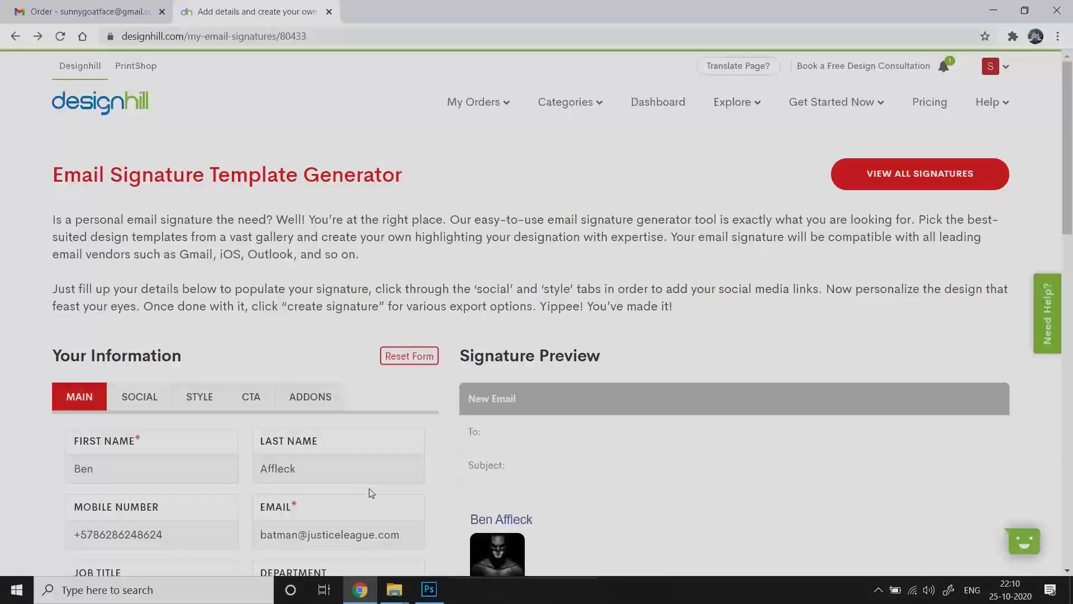